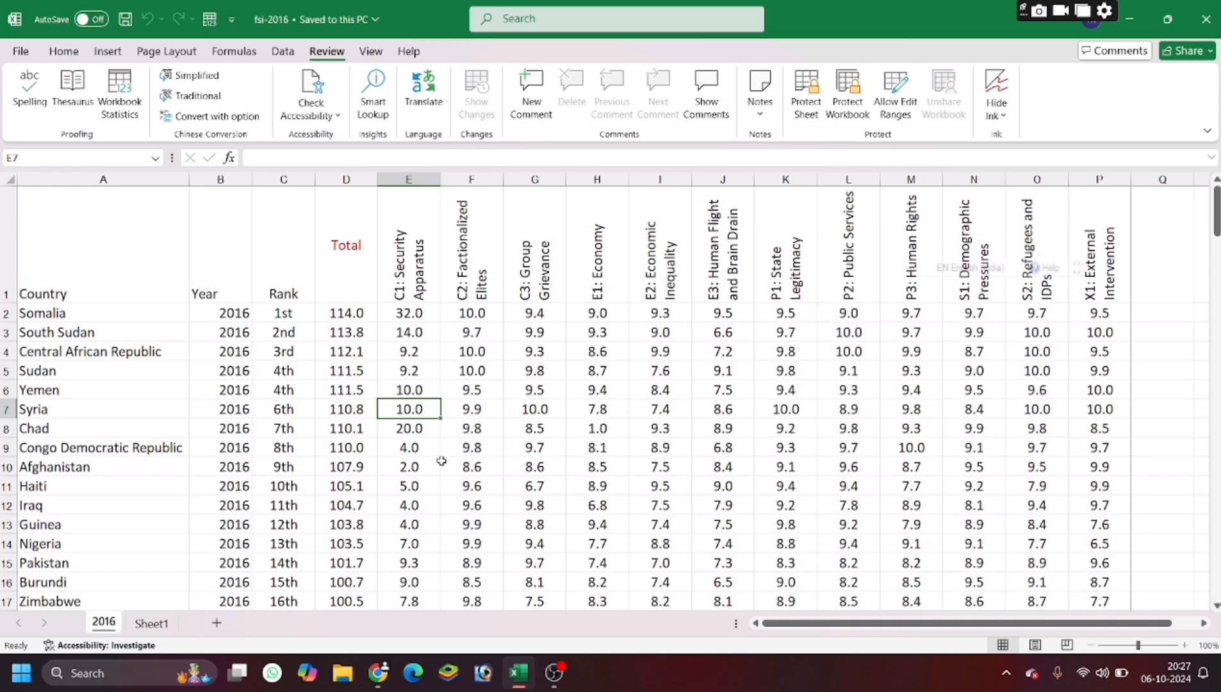
Look over the country data and examine the protection commands offered for cells, the sheet, the workbook and edit ranges
scroll(436, 454, "down", 4)
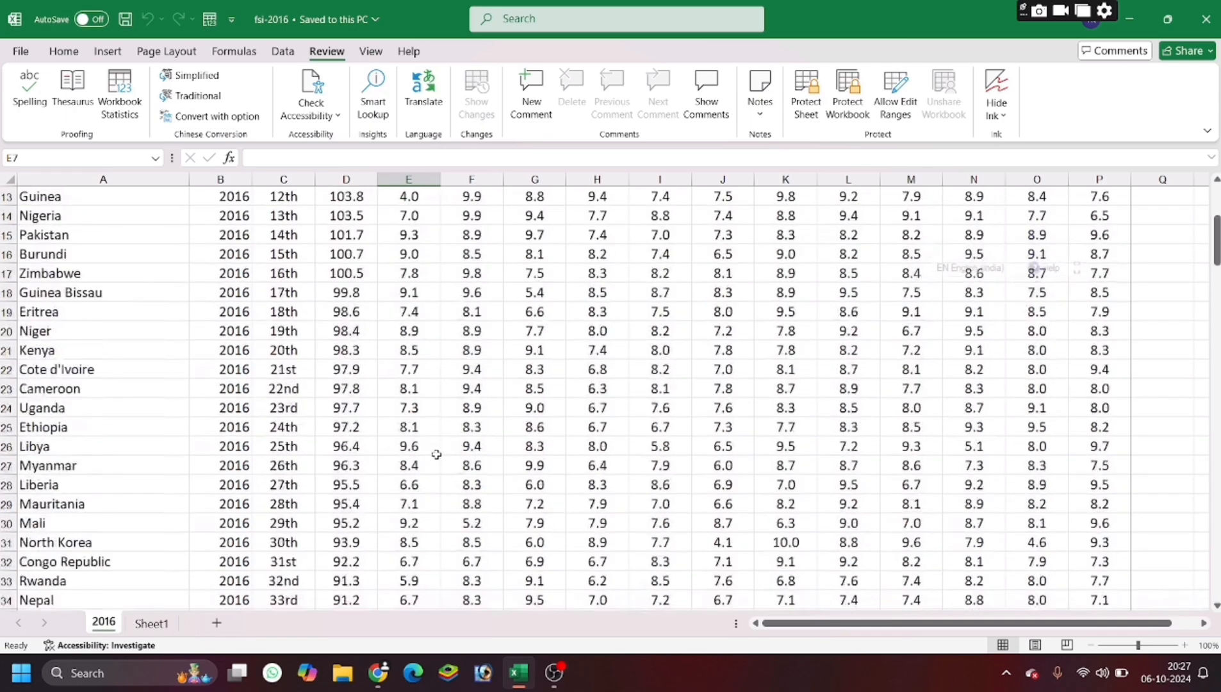
scroll(436, 454, "up", 4)
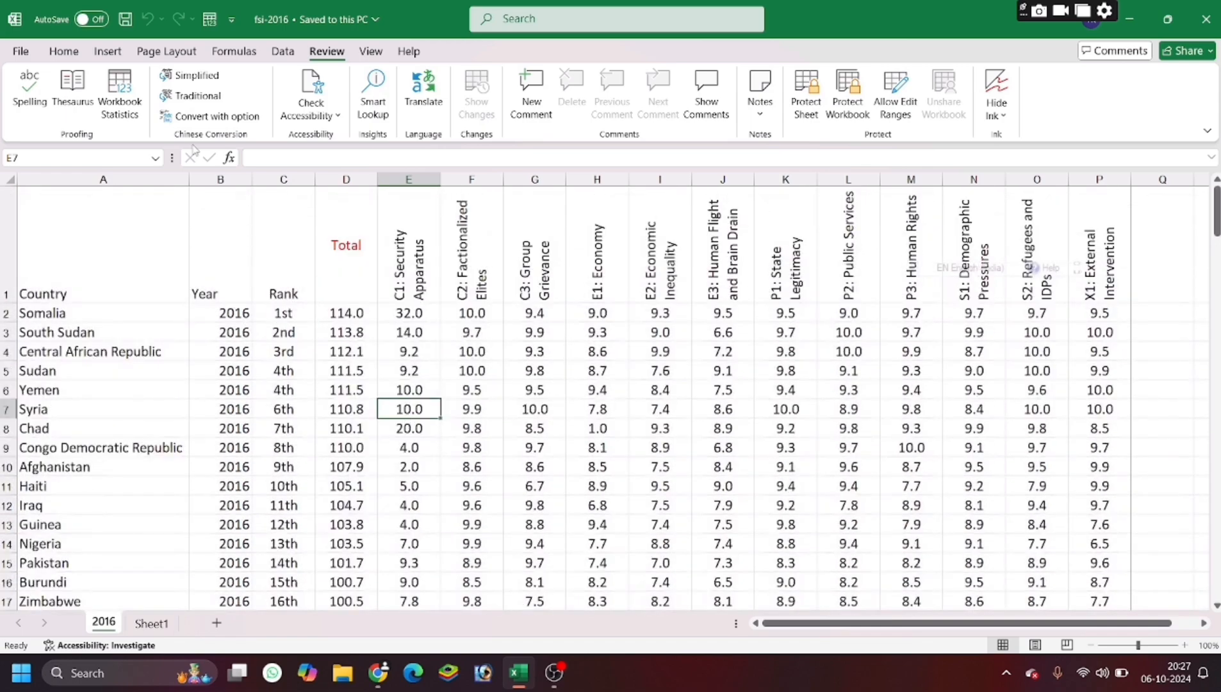
left_click(73, 60)
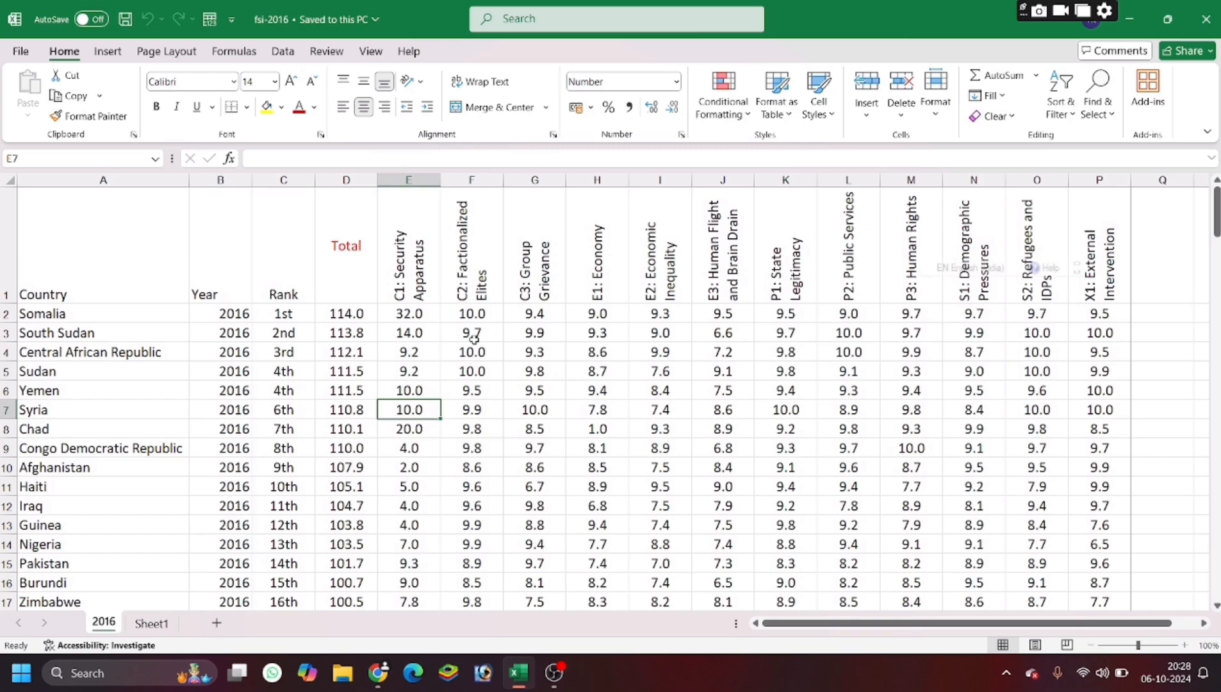
scroll(474, 340, "down", 2)
scroll(468, 385, "up", 2)
left_click(933, 110)
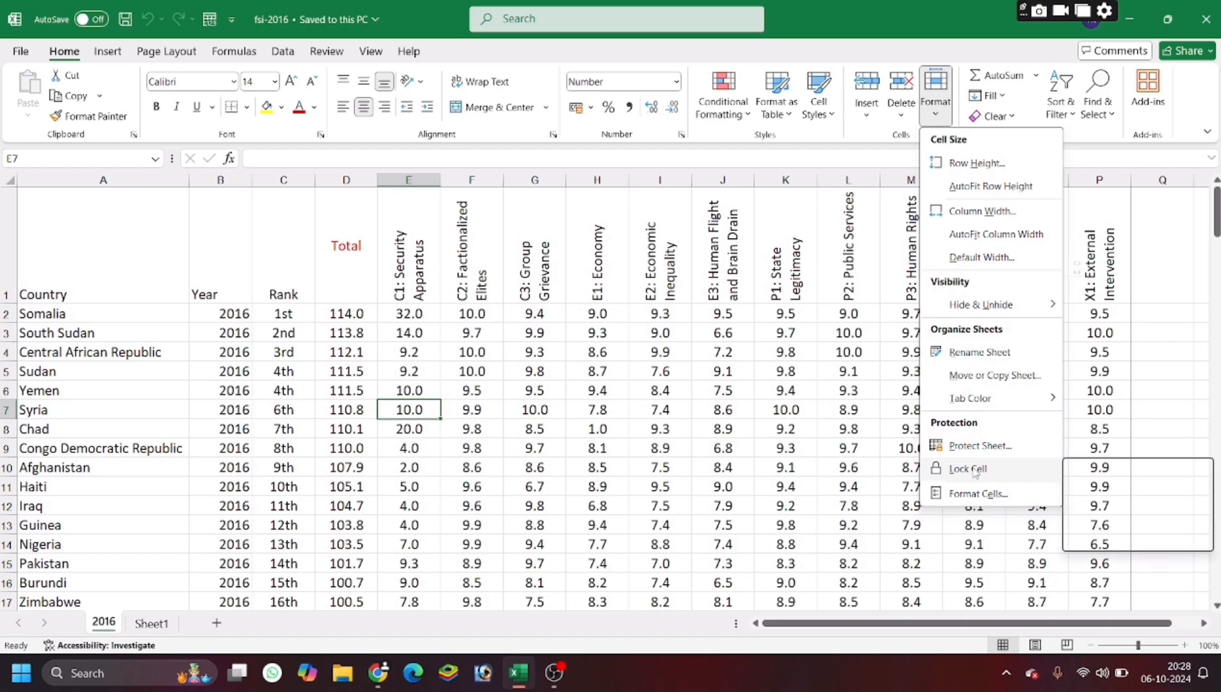
left_click(226, 53)
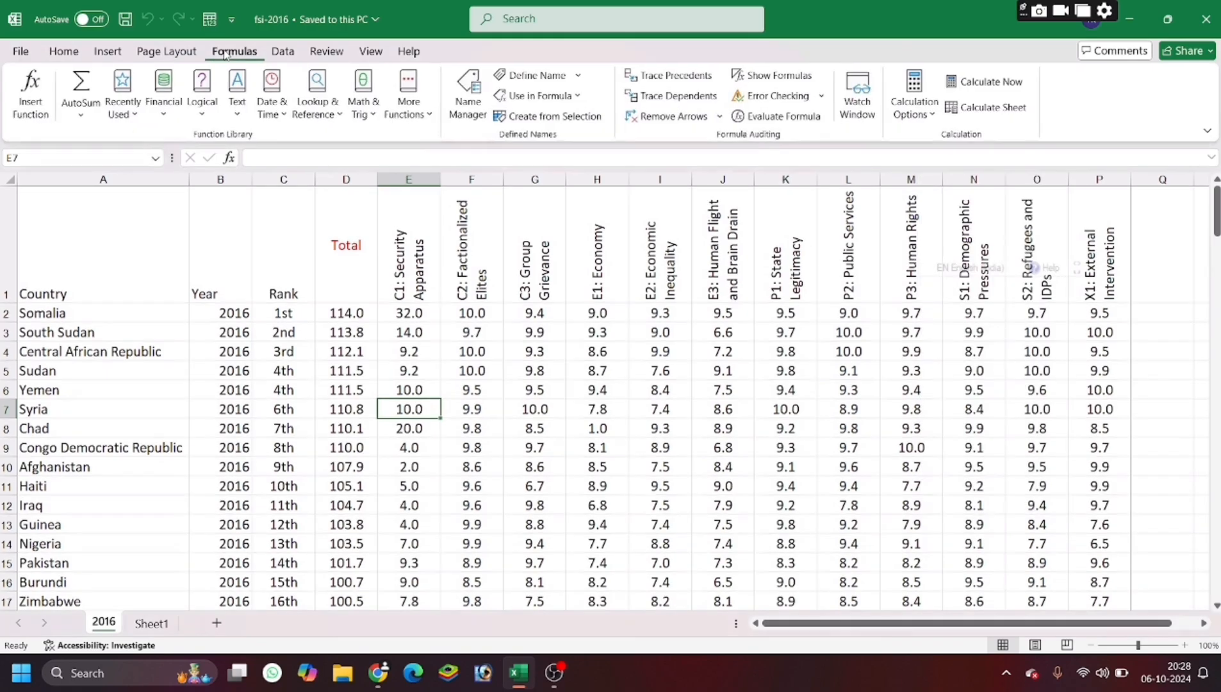
left_click(326, 51)
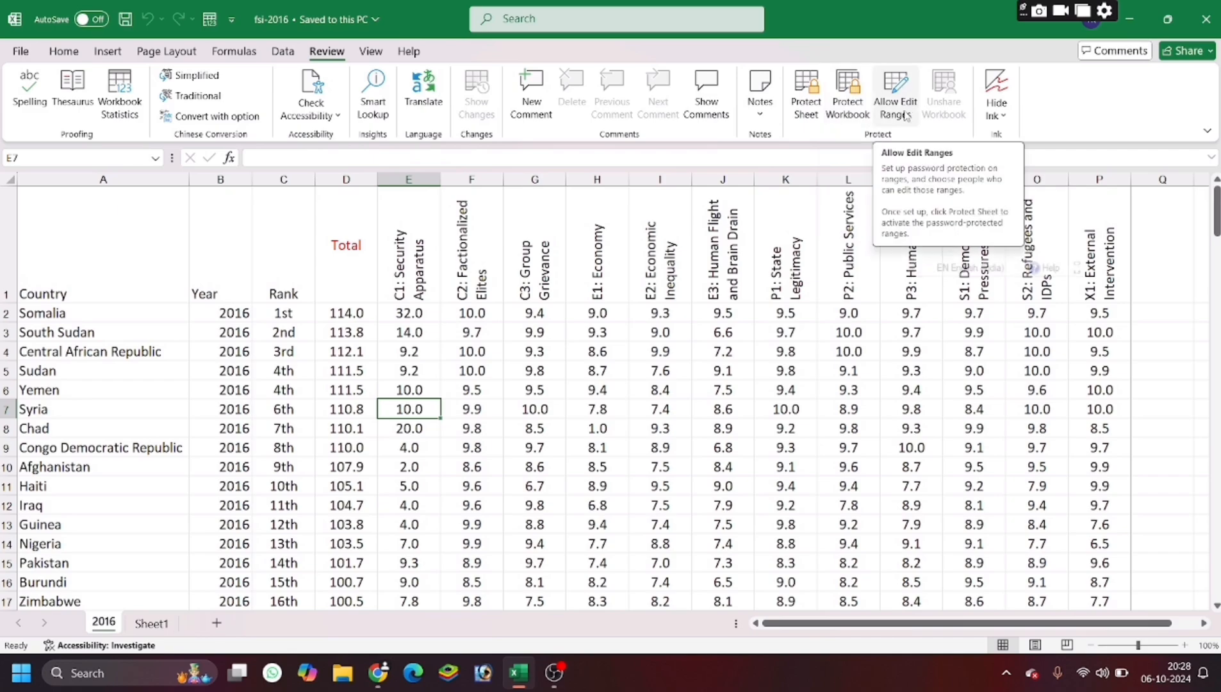
Examine the workbook protection choices in the file information and the Protect Sheet settings without applying any
left_click(21, 51)
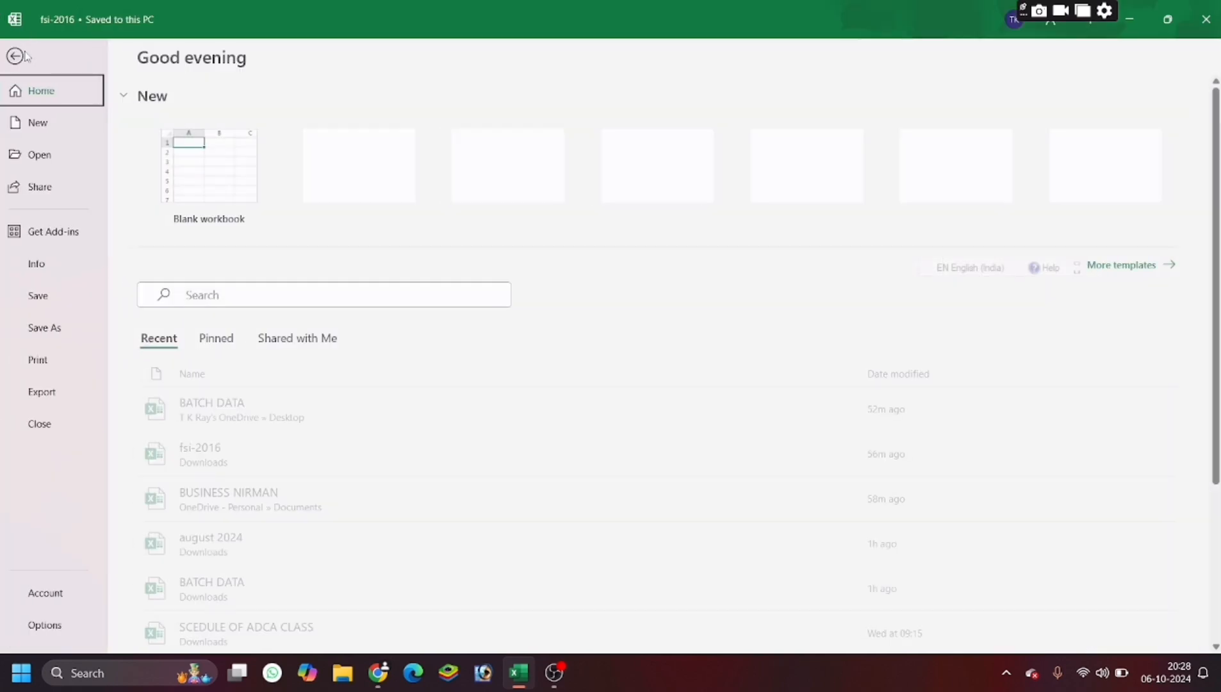
left_click(53, 271)
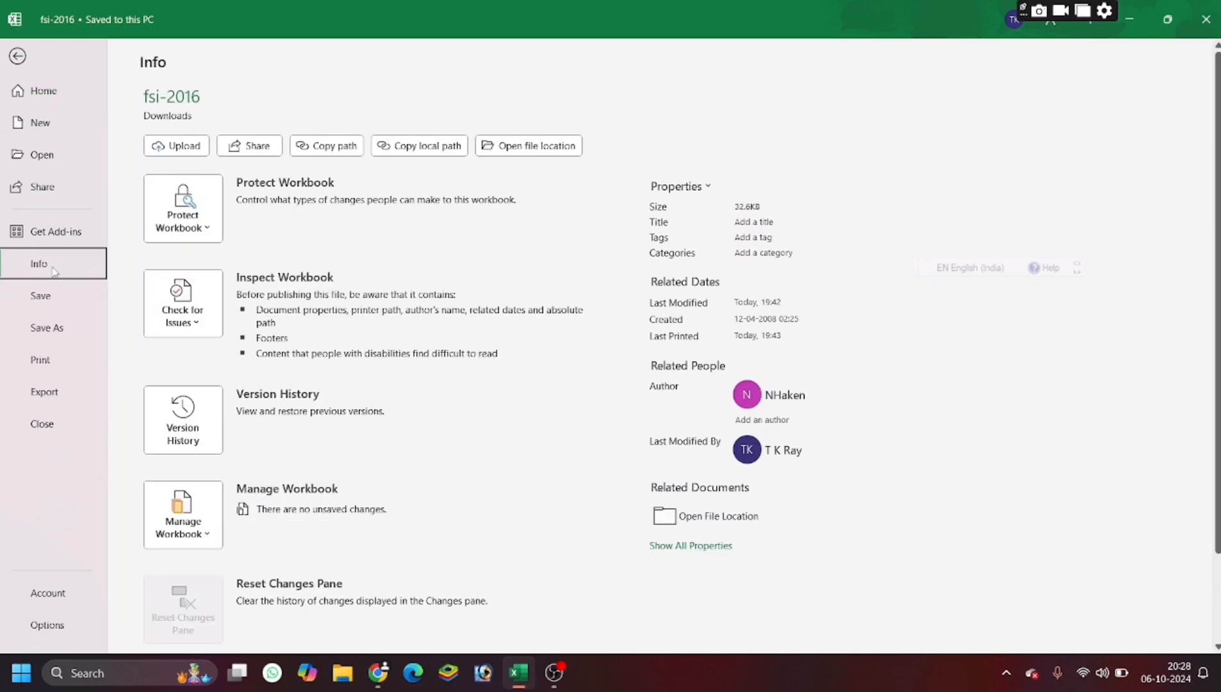
left_click(208, 231)
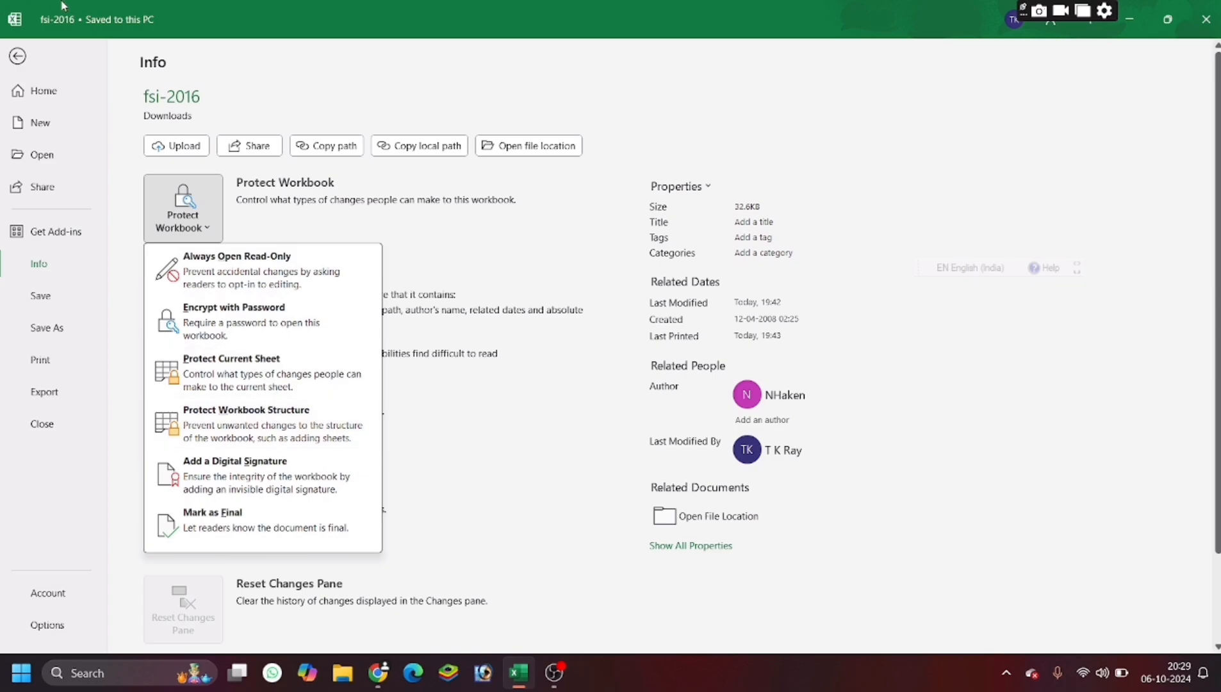
left_click(17, 56)
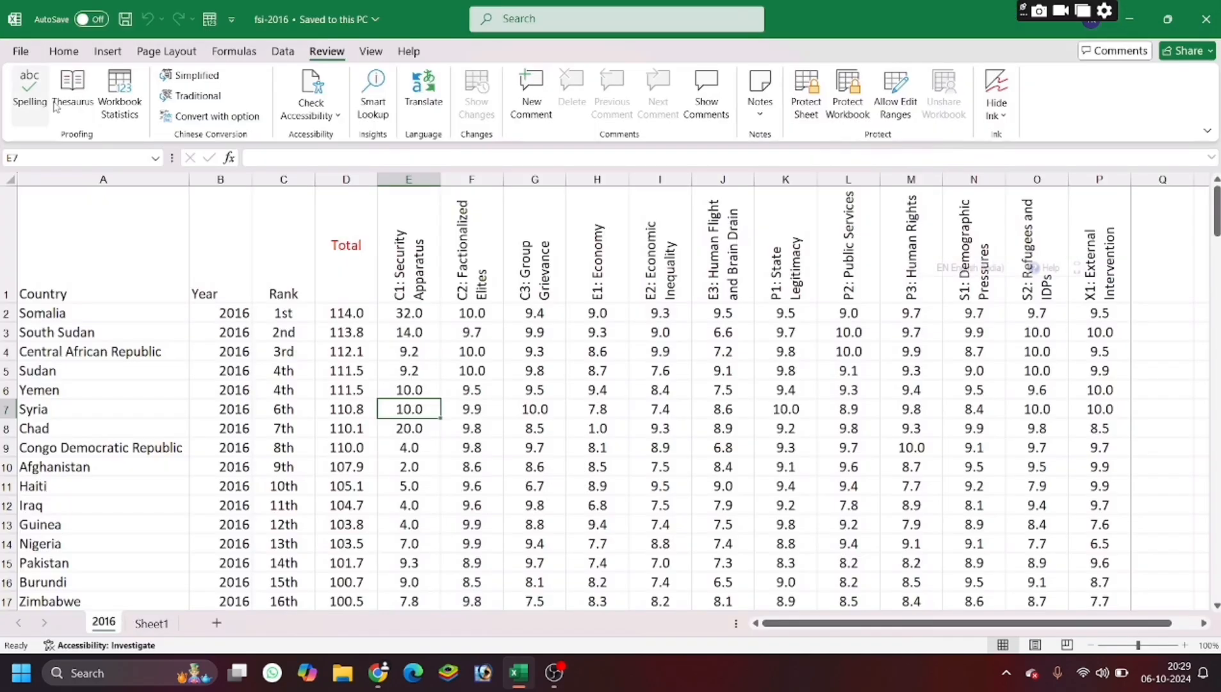
left_click(805, 109)
left_click(716, 185)
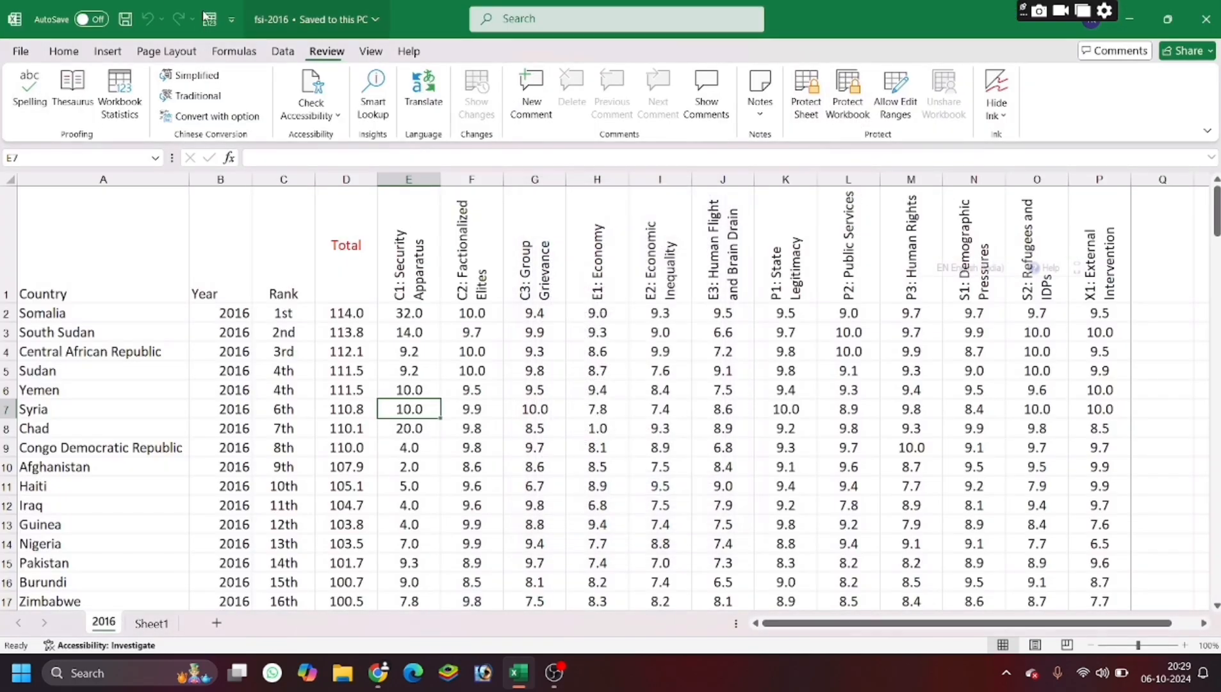
Protect the 2016 sheet with a password, allowing users none of the listed actions, and confirm the password
left_click(21, 52)
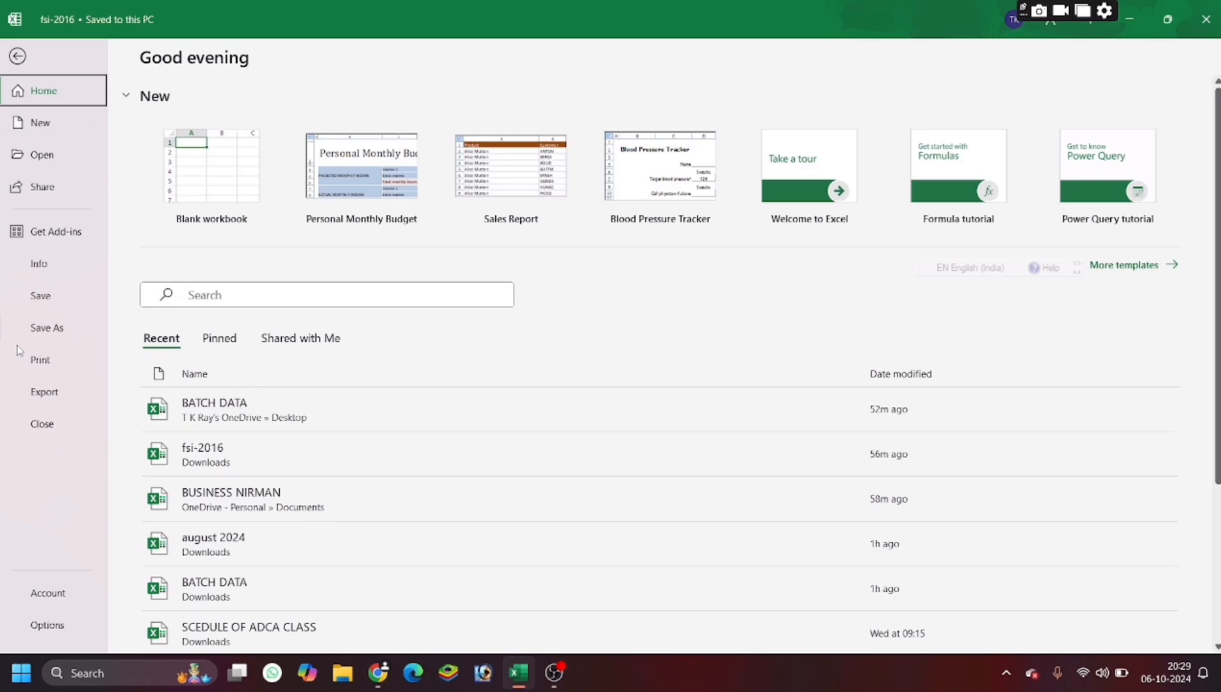
left_click(64, 269)
left_click(184, 215)
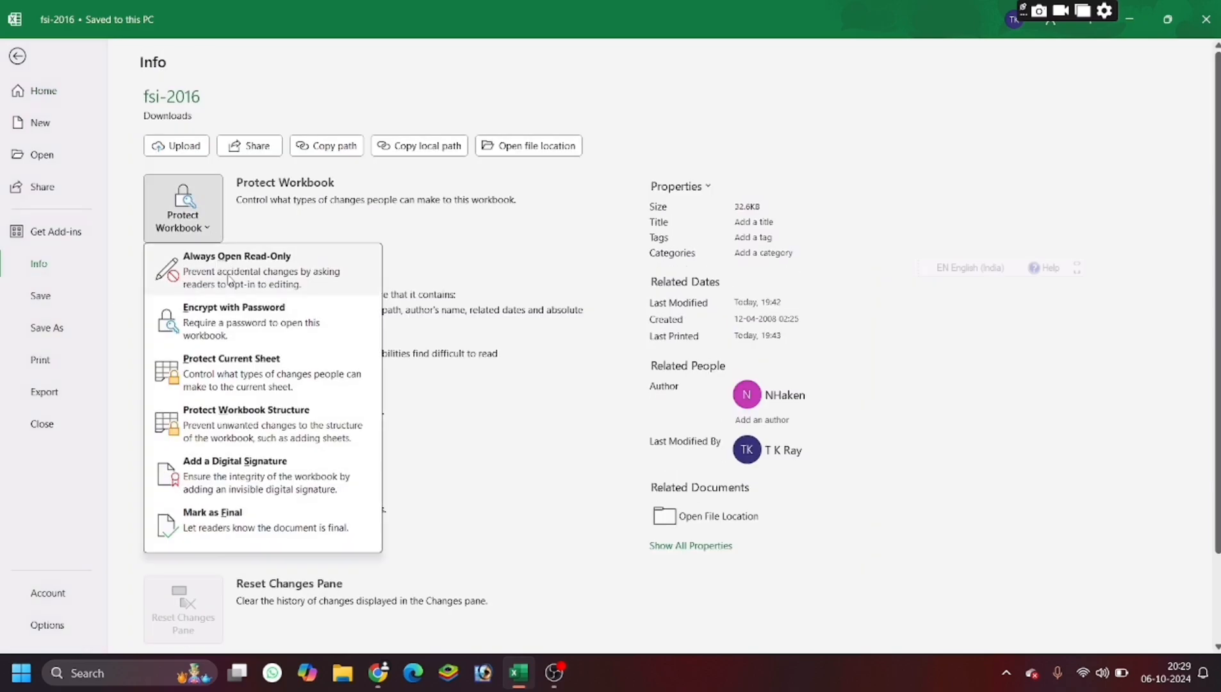
left_click(223, 370)
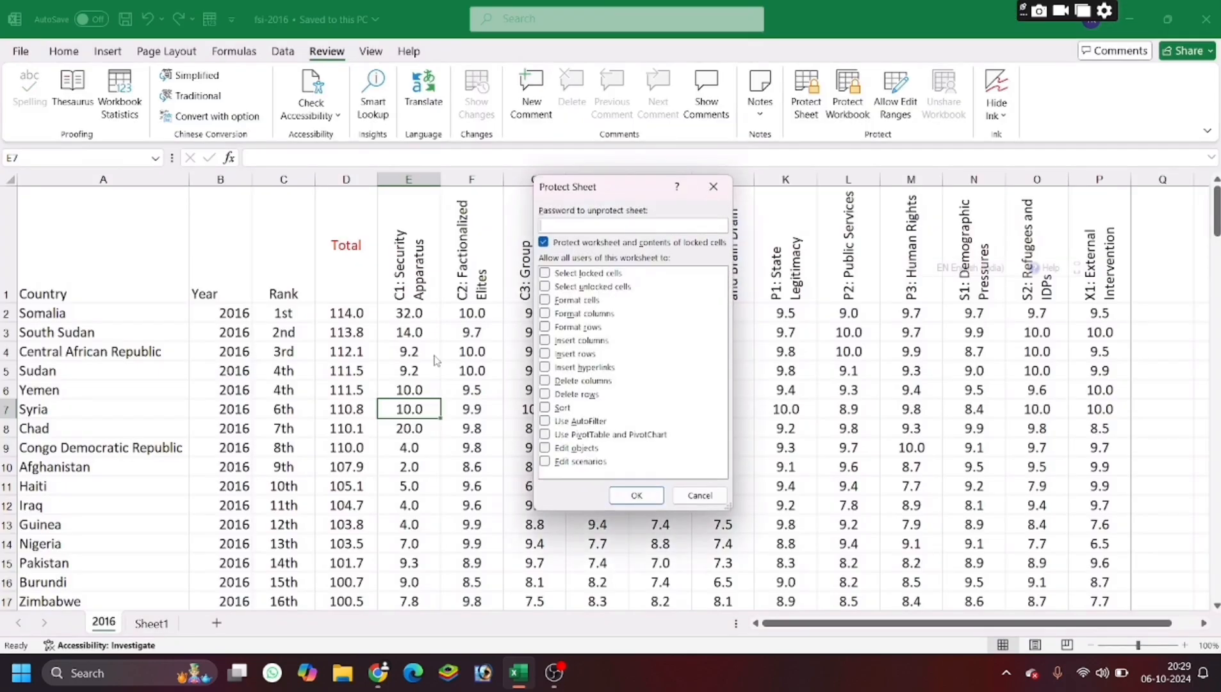
type("*")
key("Return")
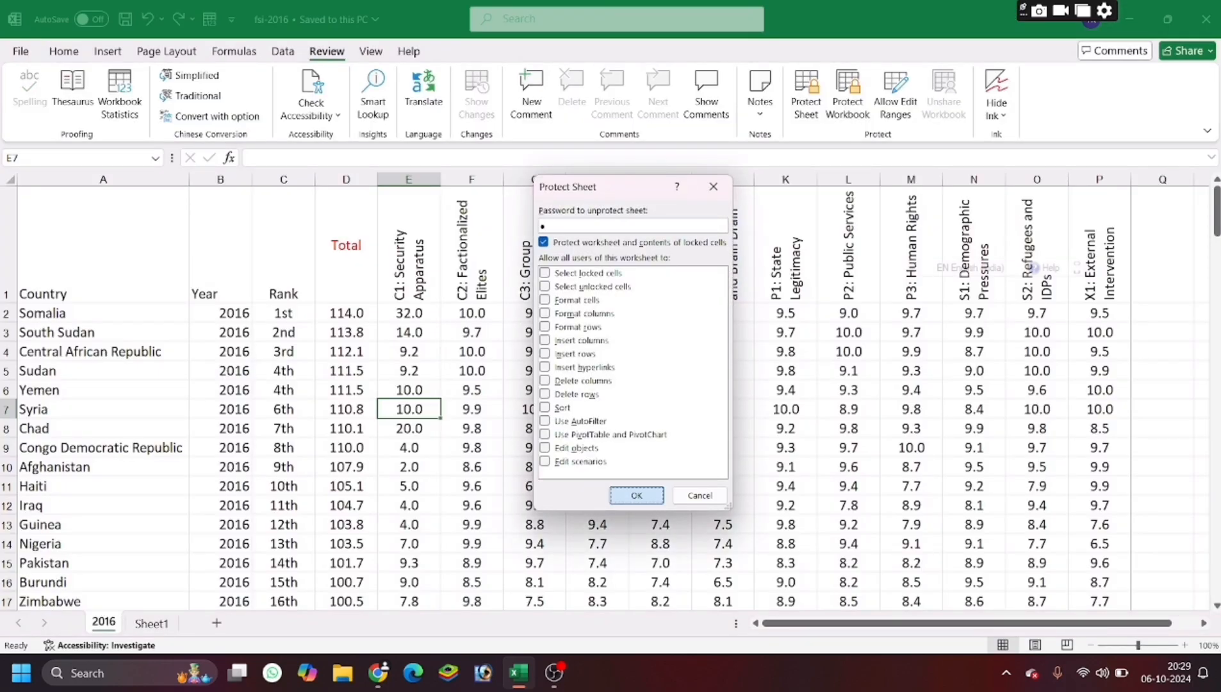
type("*")
key("Return")
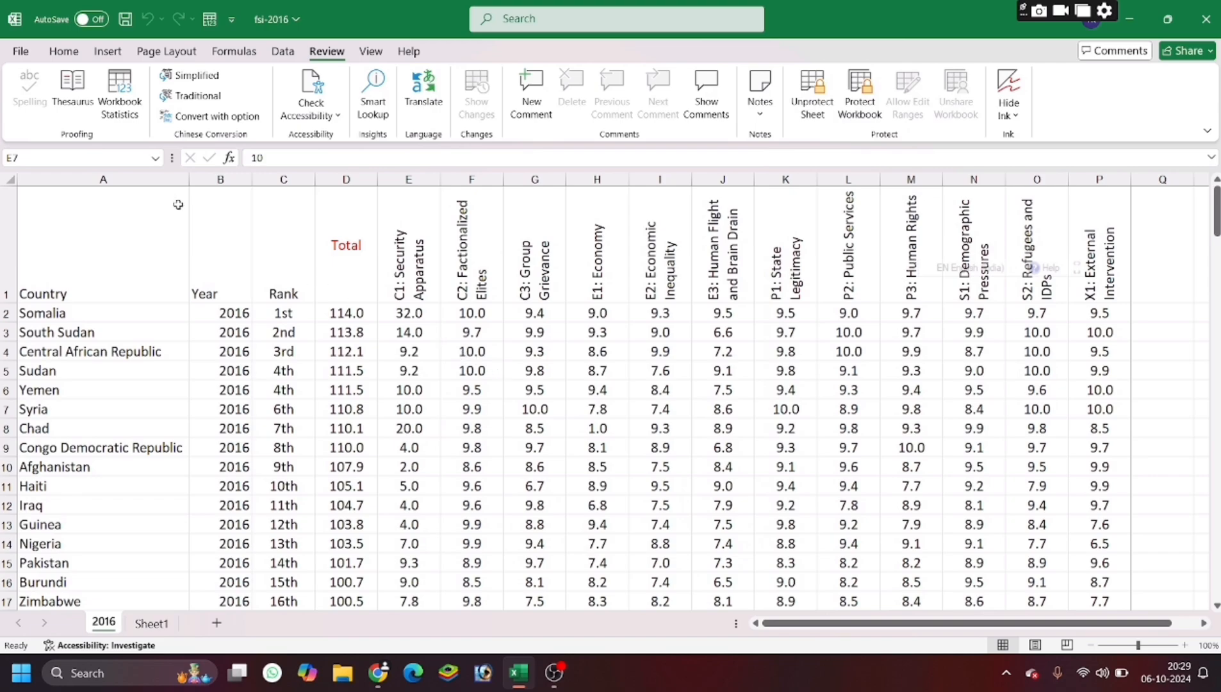
Examine the commands available on the protected sheet and its protection status in the file information
left_click(69, 55)
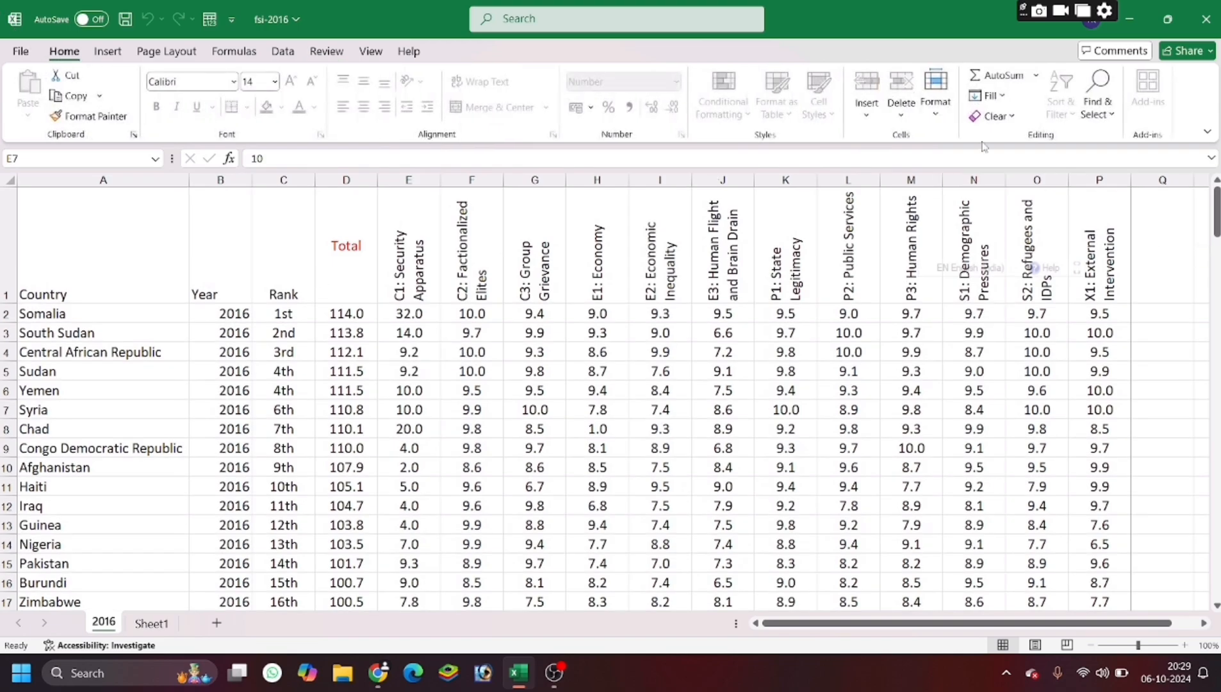
left_click(935, 93)
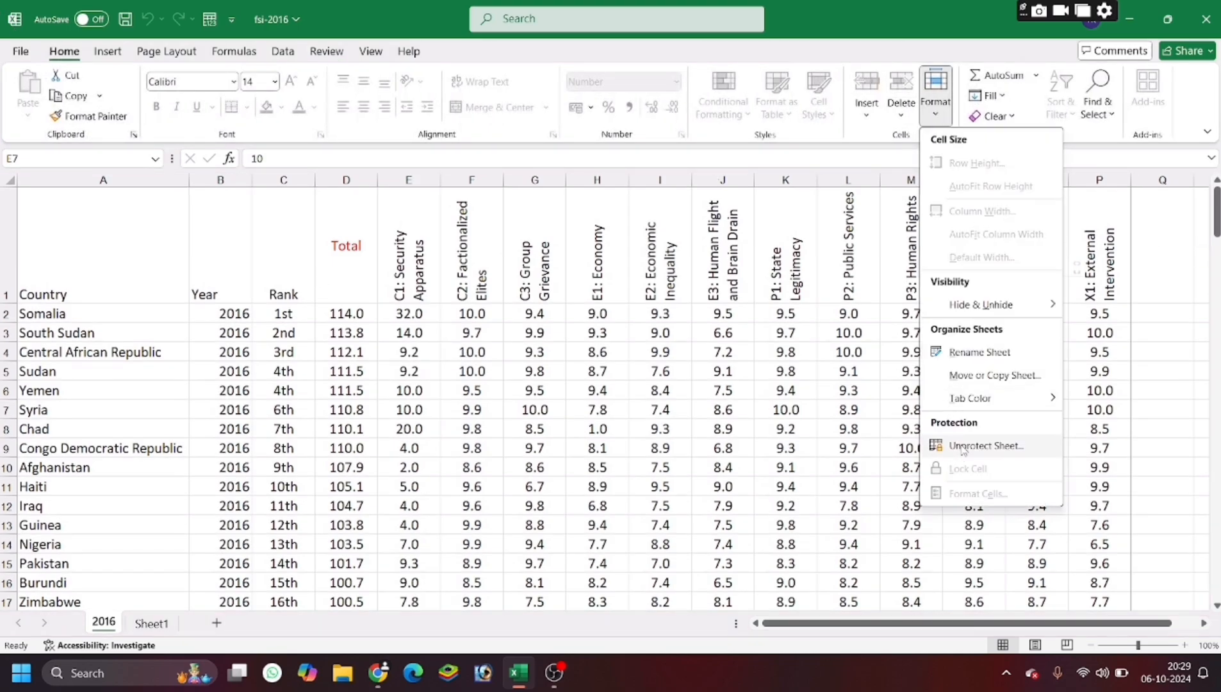
left_click(607, 405)
left_click(327, 52)
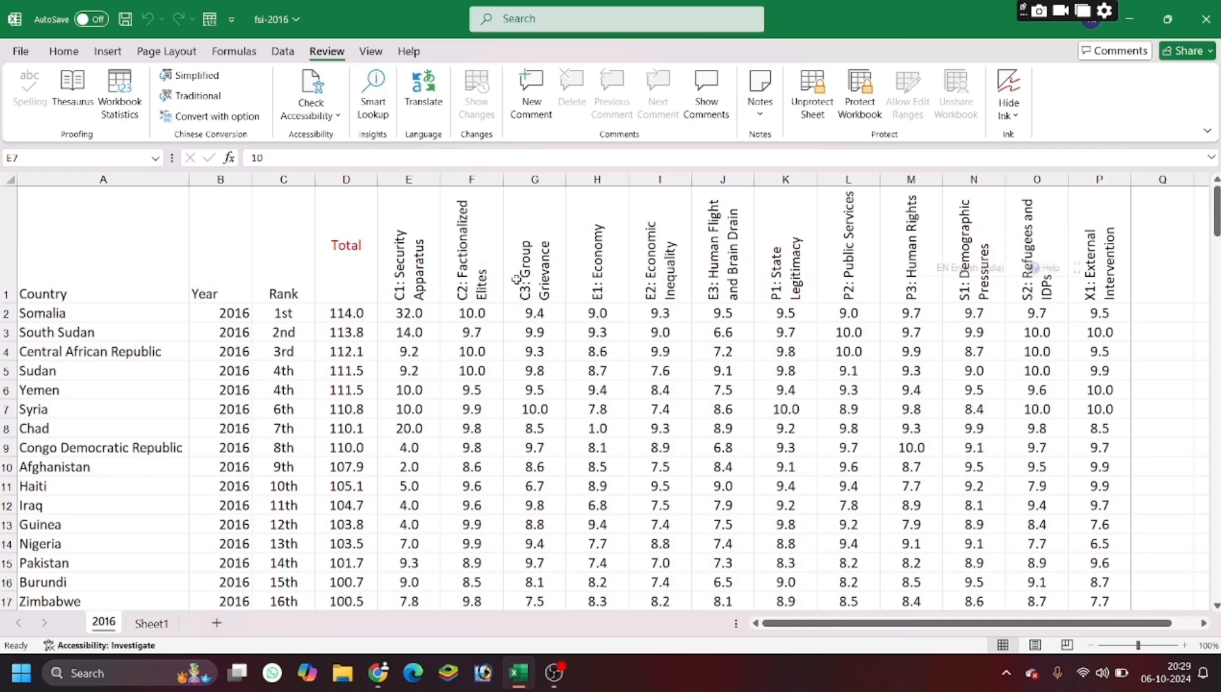
left_click(32, 51)
left_click(39, 263)
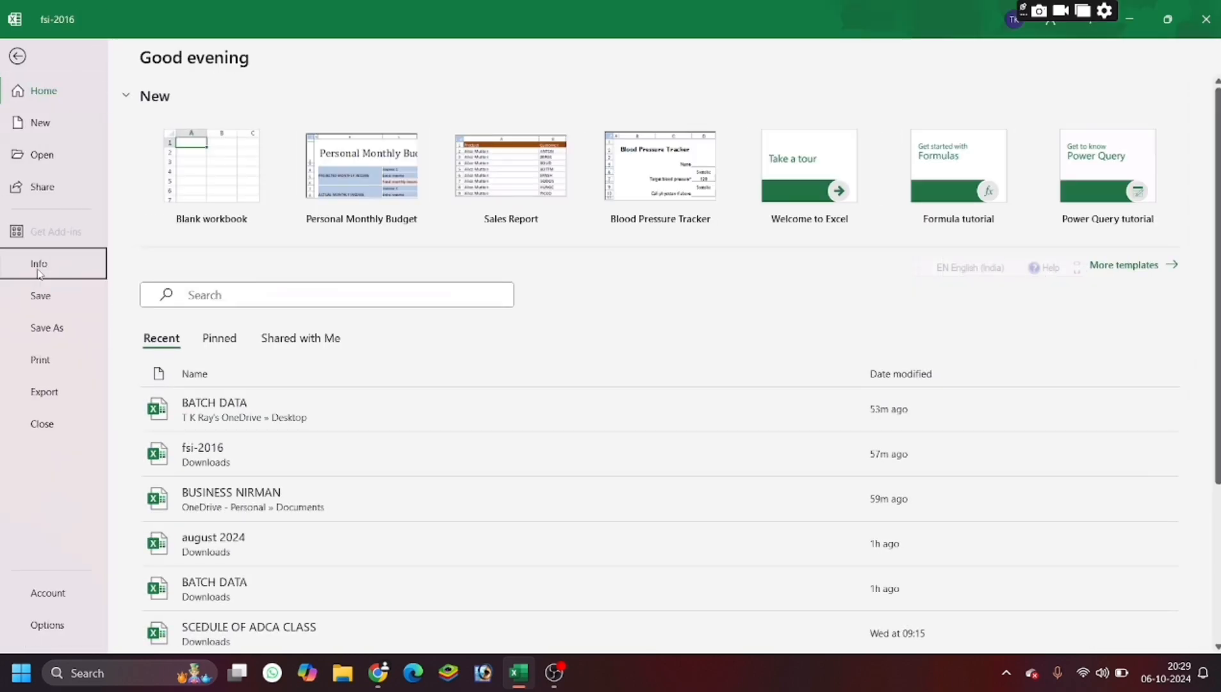
left_click(187, 242)
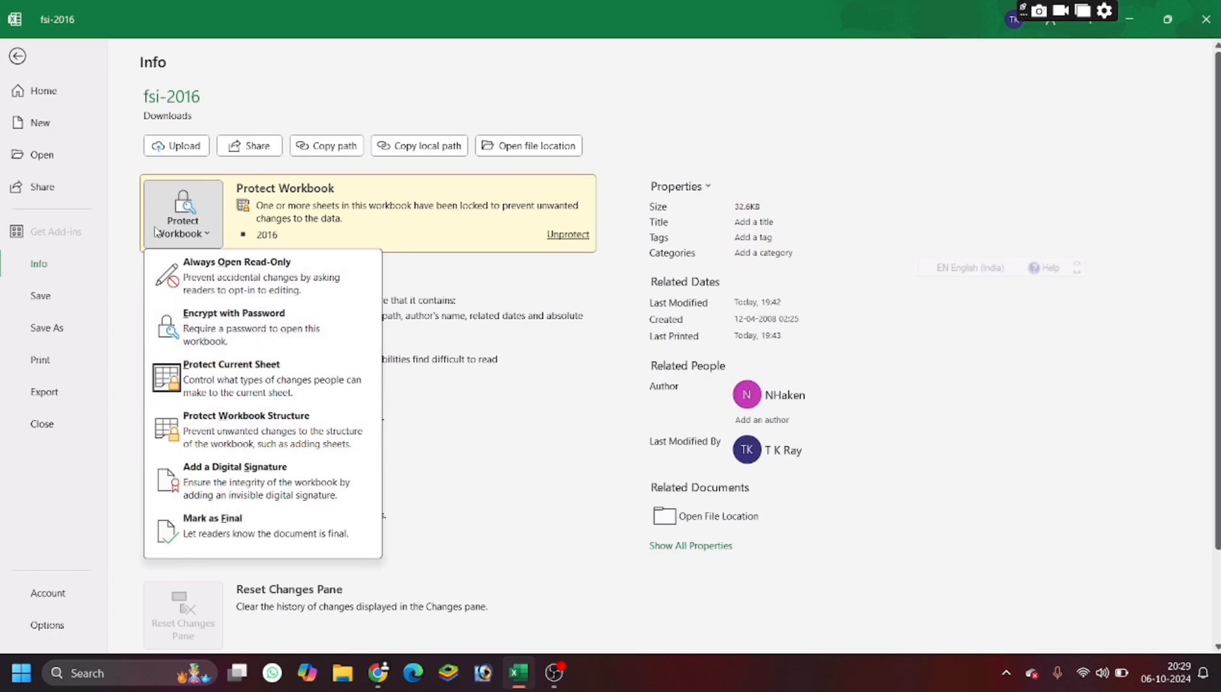
left_click(20, 55)
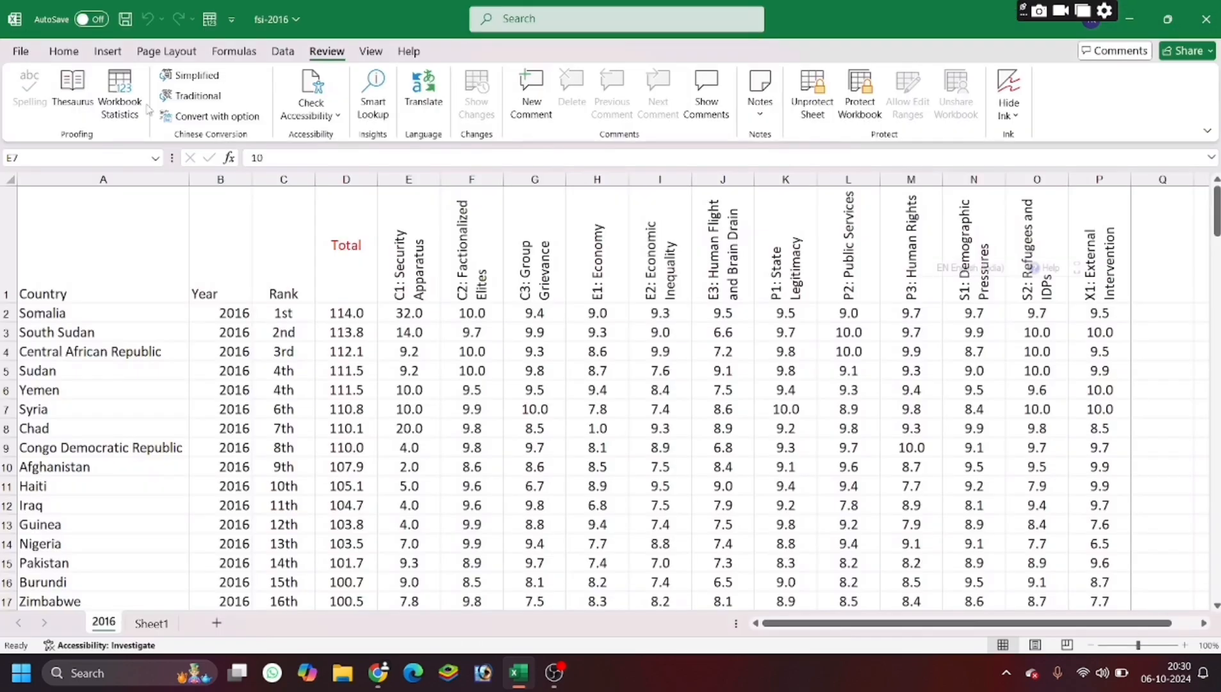
Unprotect the 2016 sheet by entering the sheet password
left_click(813, 96)
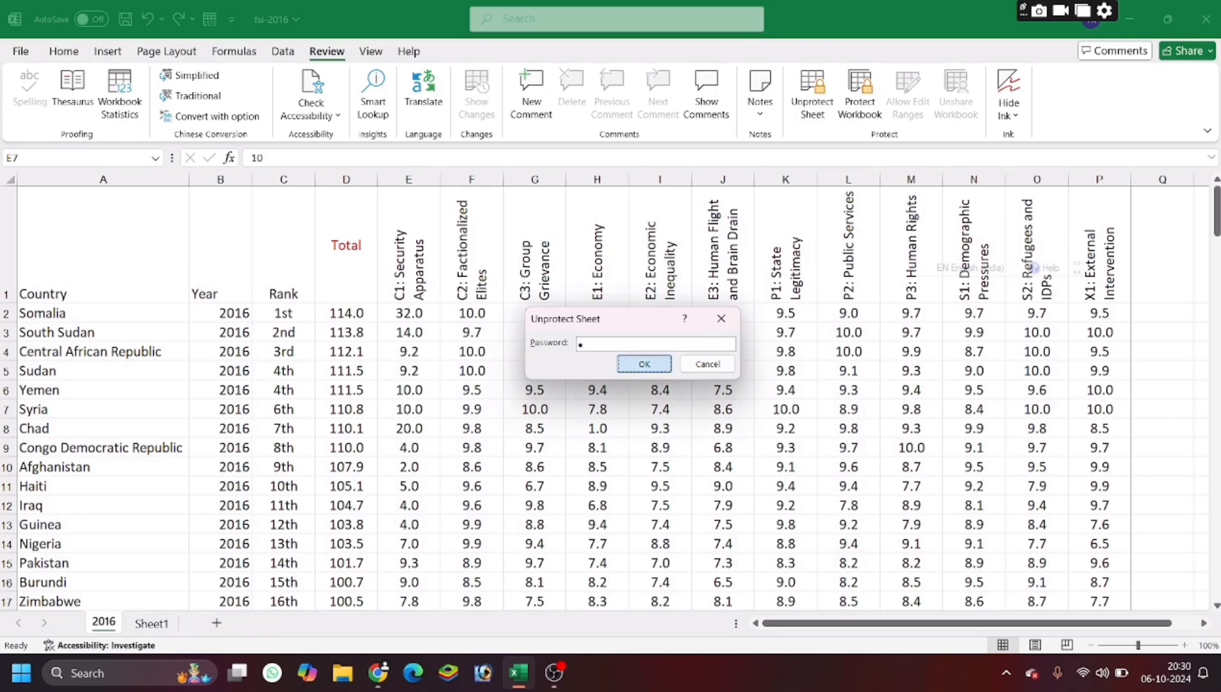
key("Return")
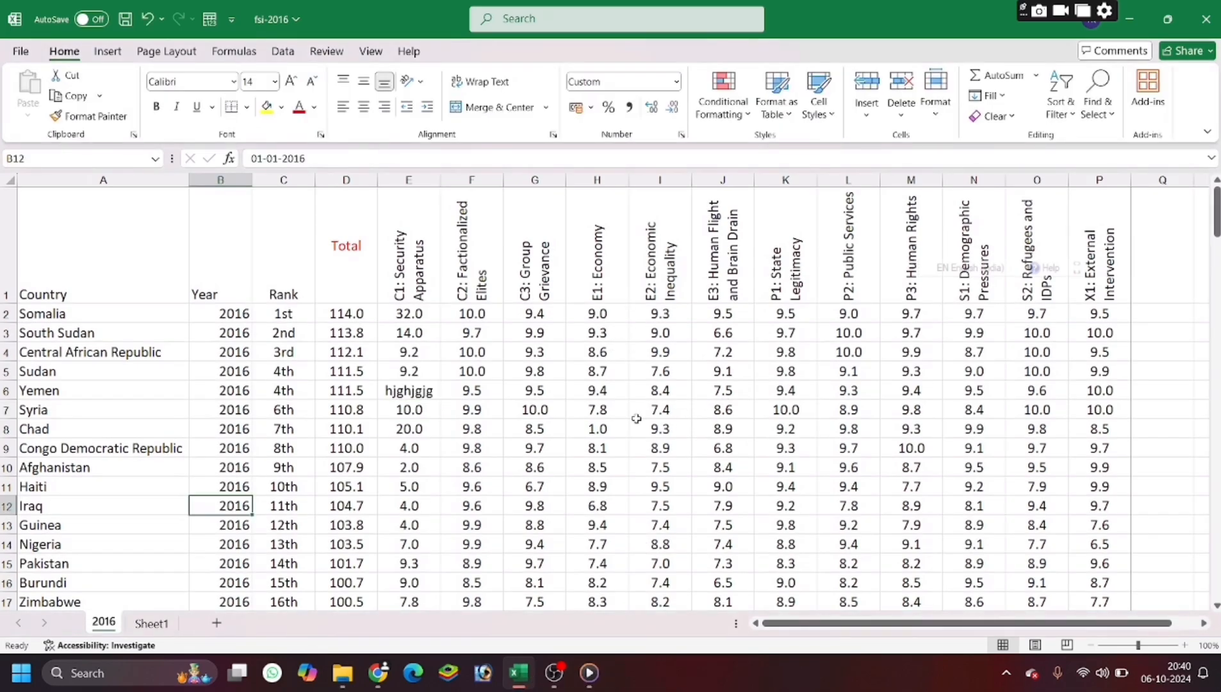
Examine where sheet protection can be started for the unprotected sheet: cell formatting, review commands and file information
left_click(634, 461)
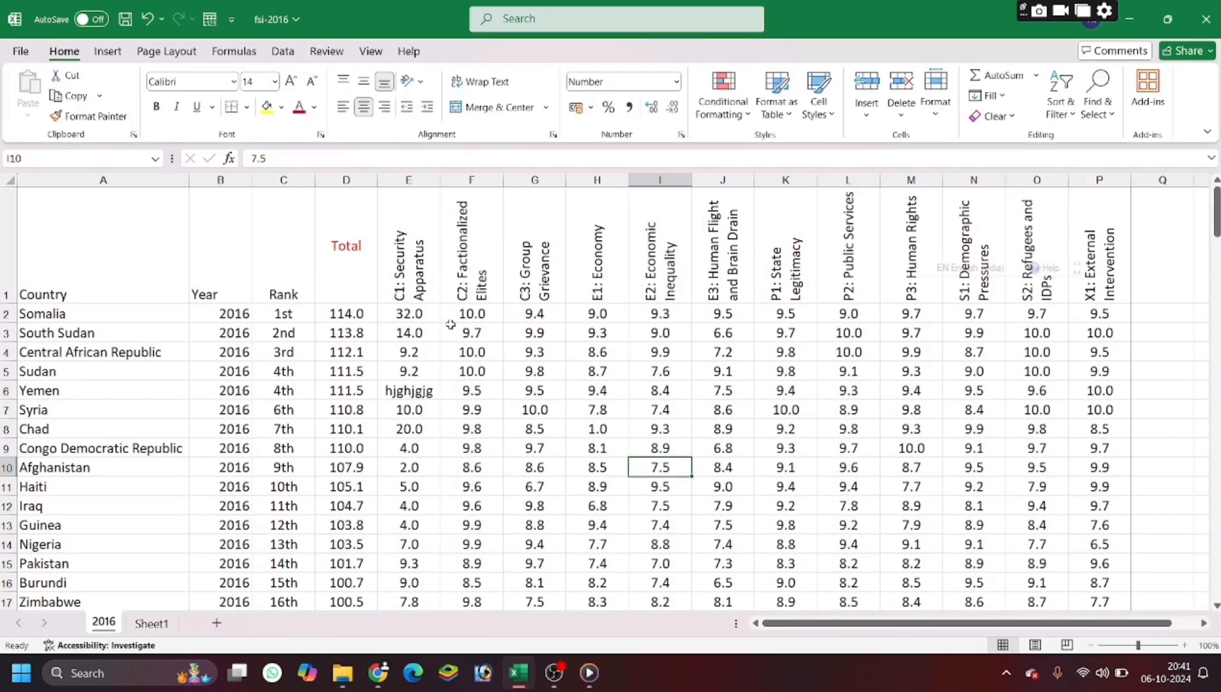
left_click(779, 385)
left_click(930, 110)
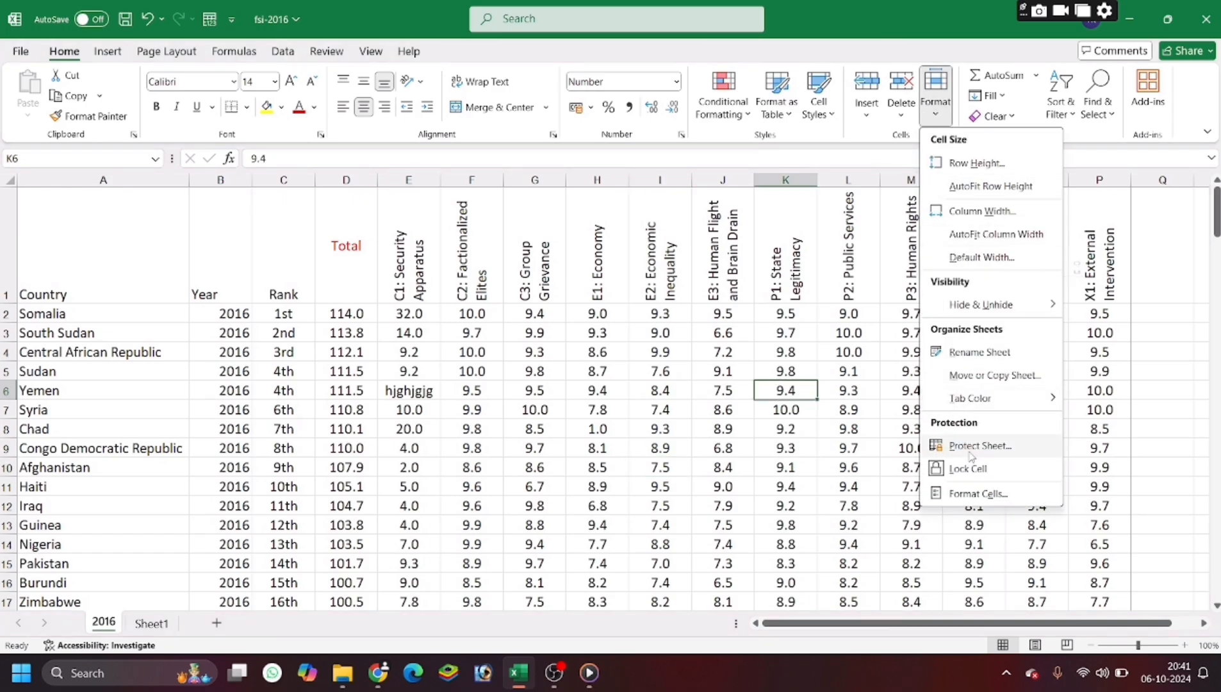
left_click(326, 52)
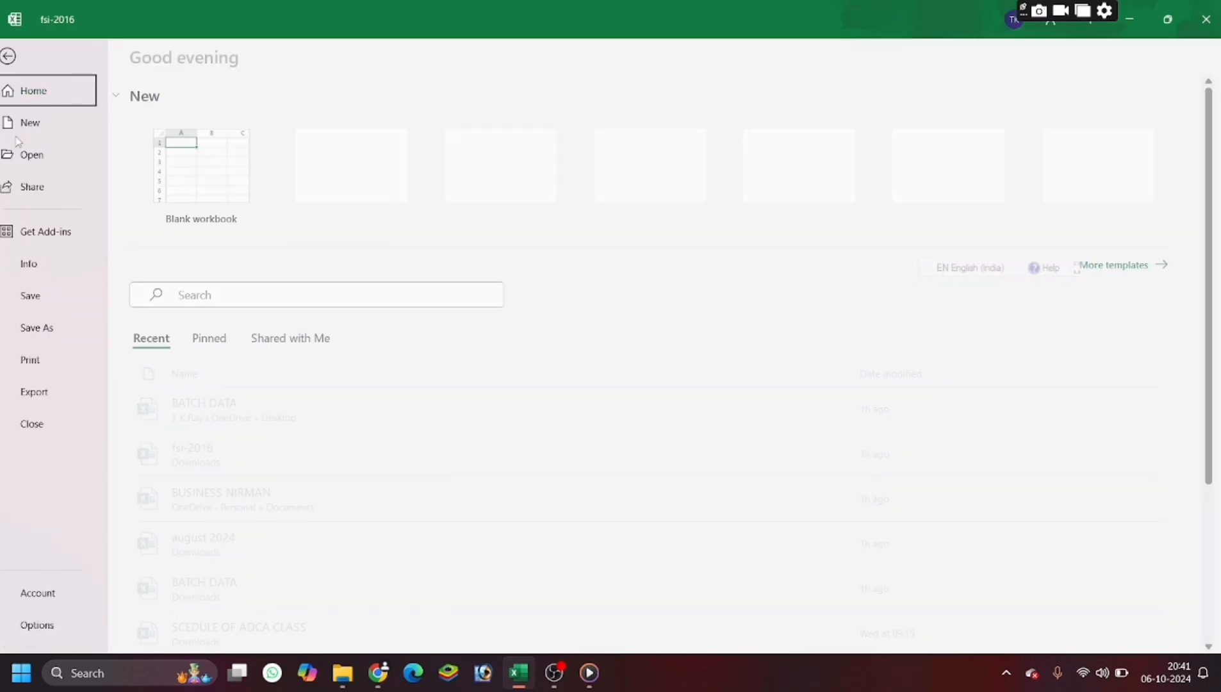
left_click(22, 52)
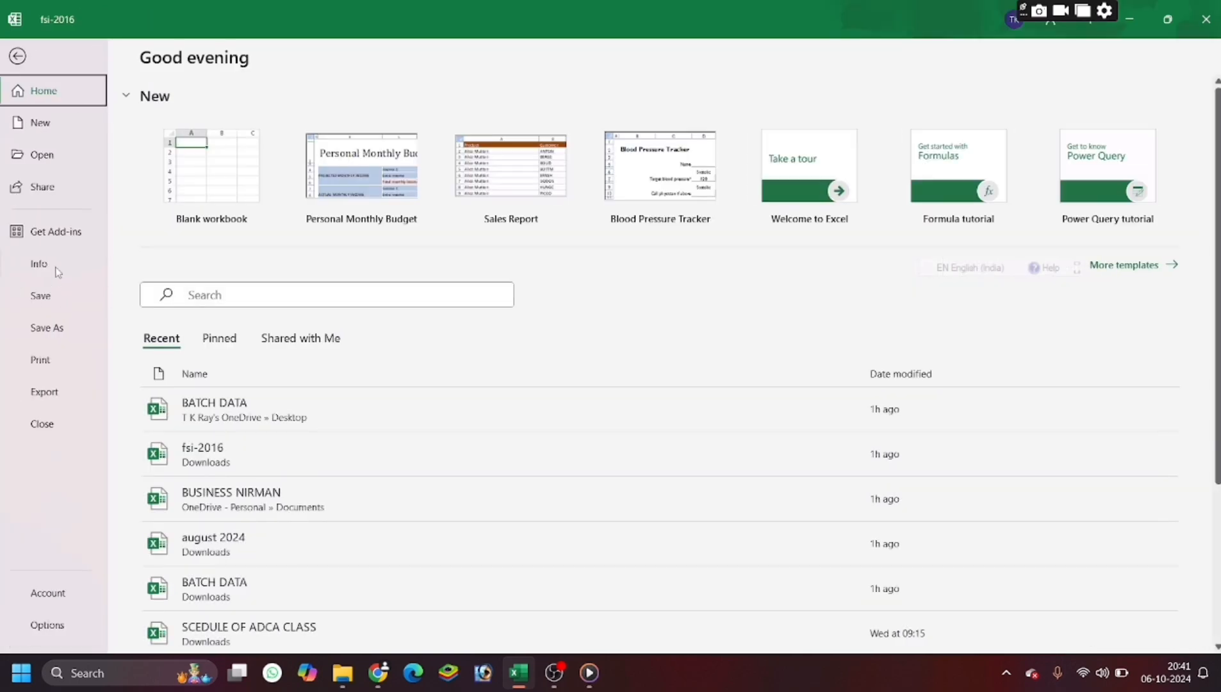
left_click(54, 262)
left_click(202, 232)
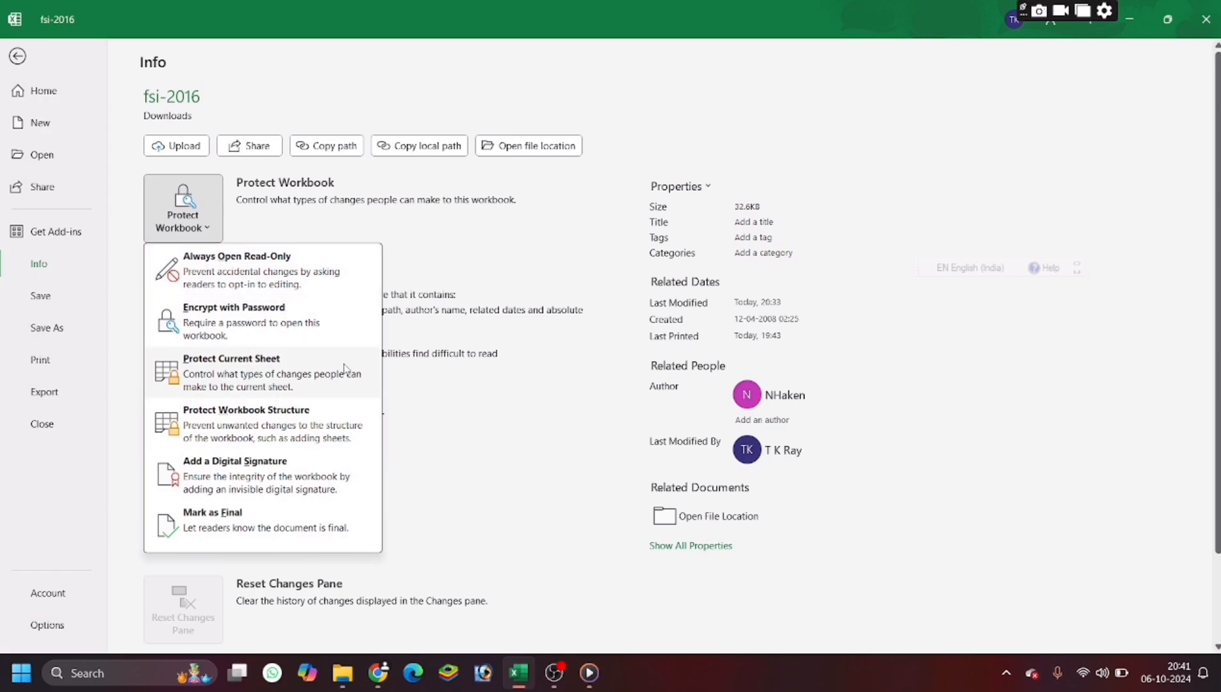
key("Escape")
key("Escape")
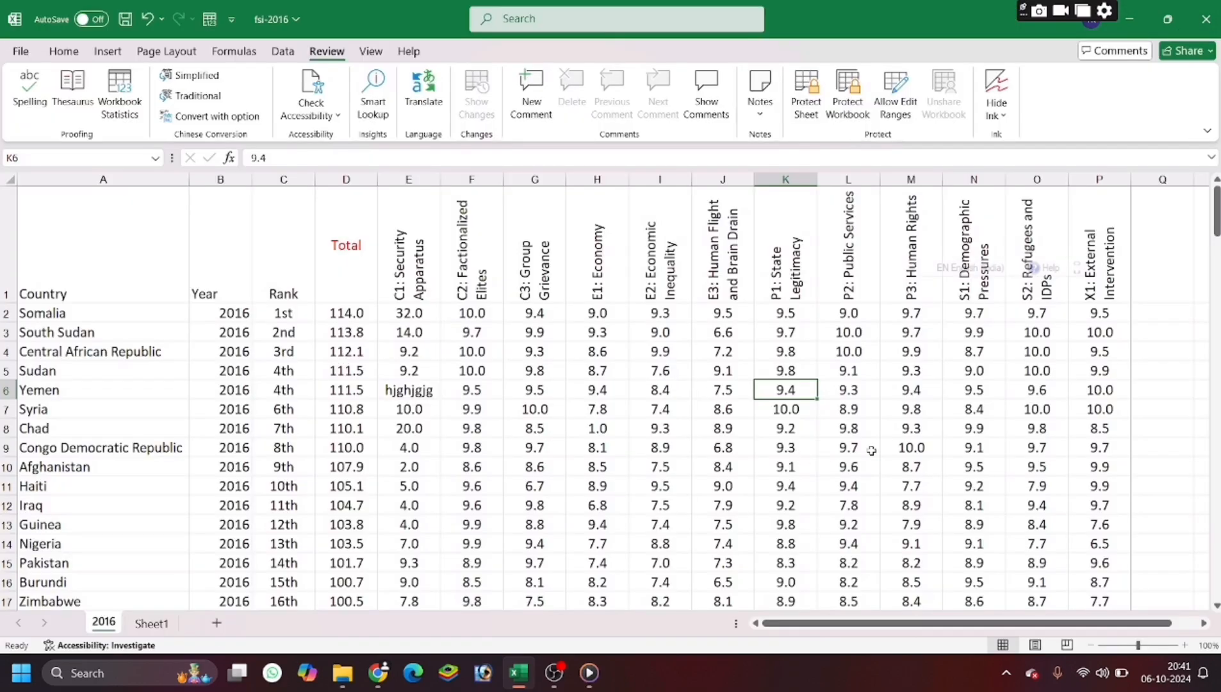
In the Protect Sheet settings, disallow inserting columns and hyperlinks, sorting and AutoFilter, and allow using PivotTable and PivotChart
left_click(900, 423)
left_click(847, 390)
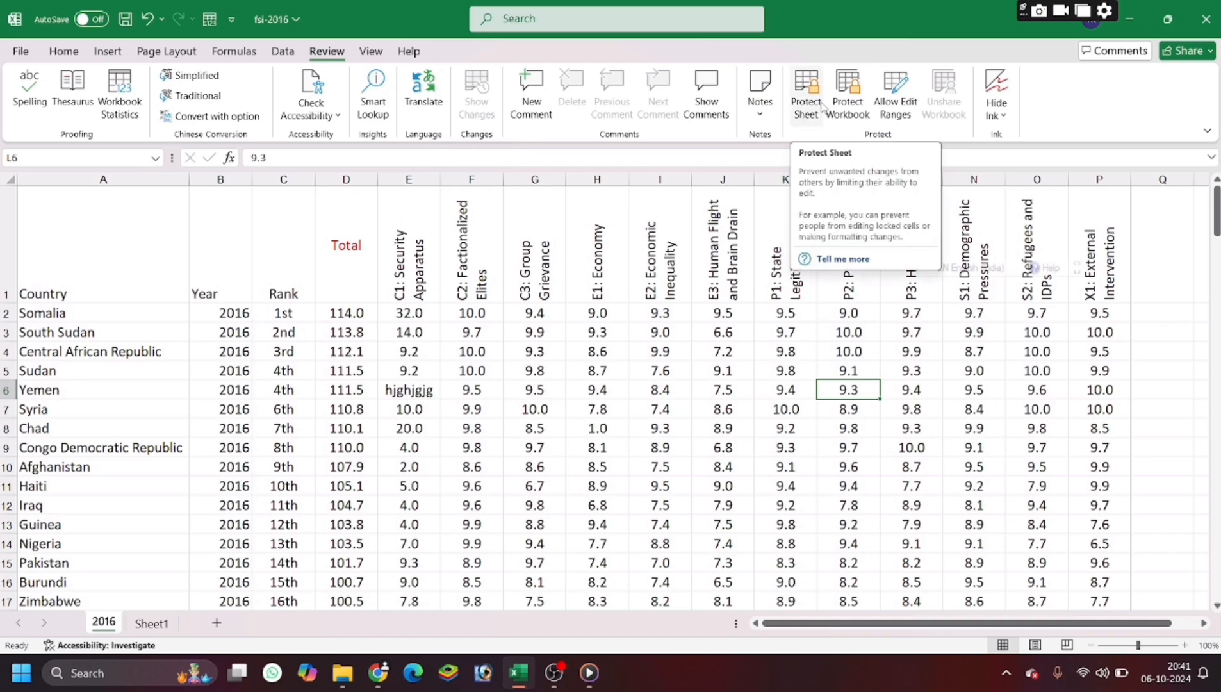
left_click(802, 106)
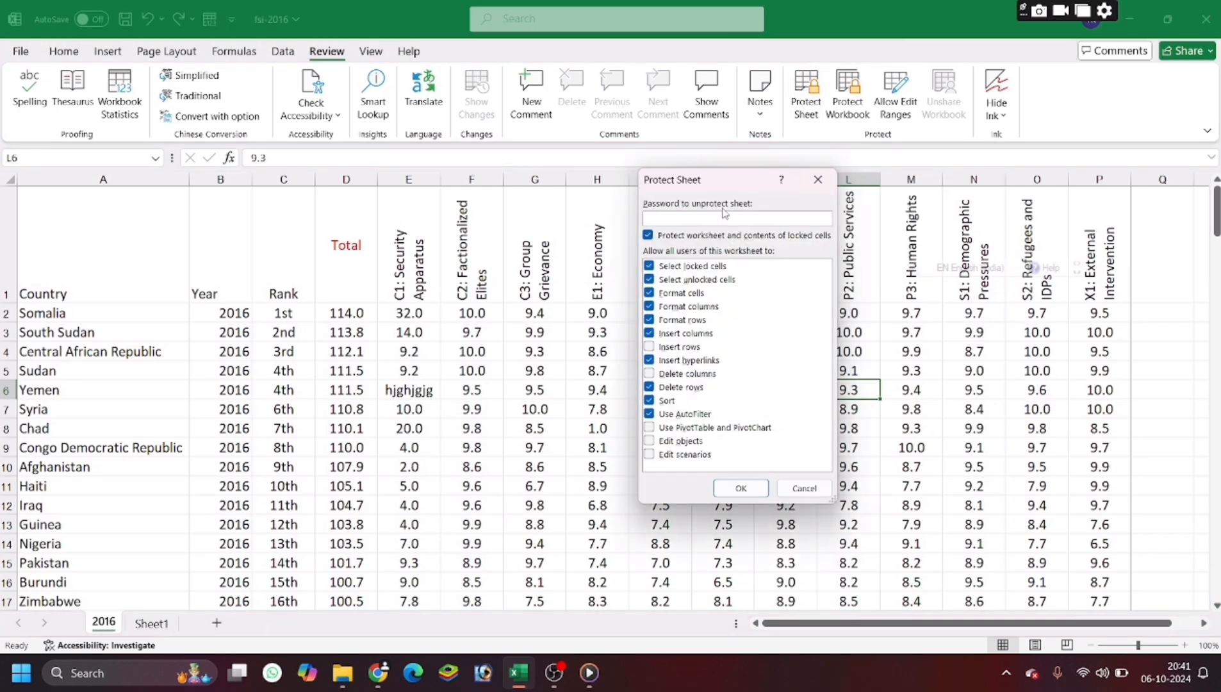
left_click_drag(719, 182, 852, 193)
left_click(782, 346)
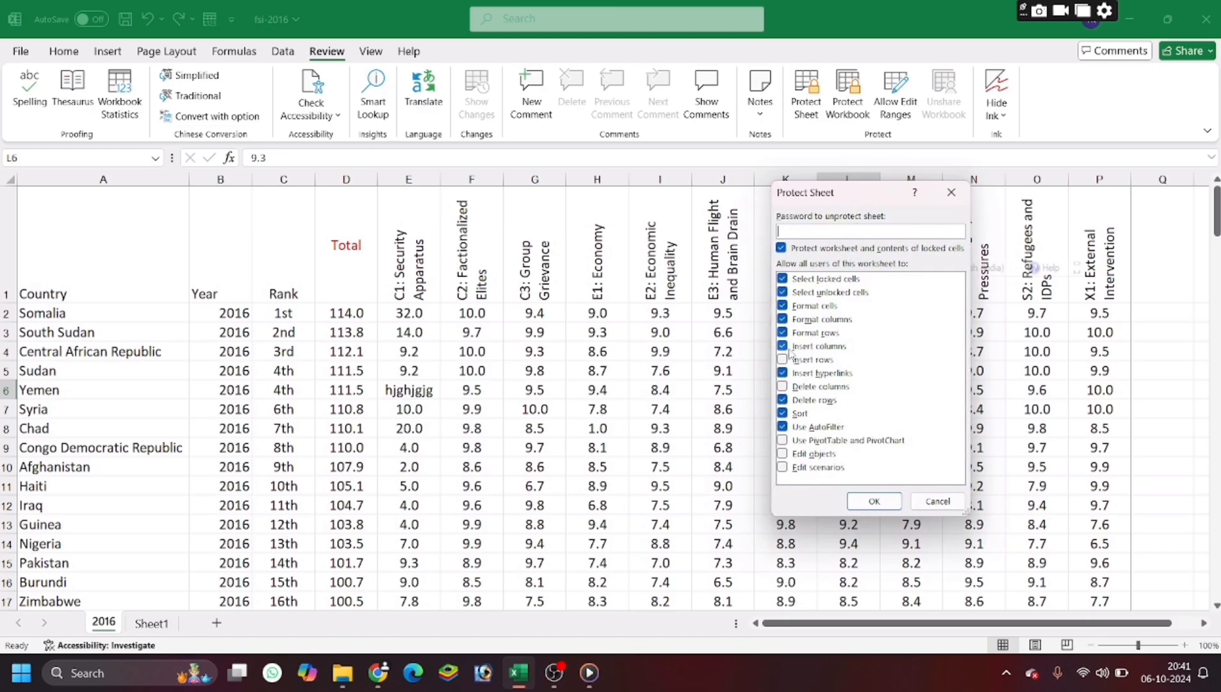
left_click(783, 360)
left_click(783, 372)
left_click(783, 360)
left_click(782, 413)
left_click(783, 426)
left_click(783, 440)
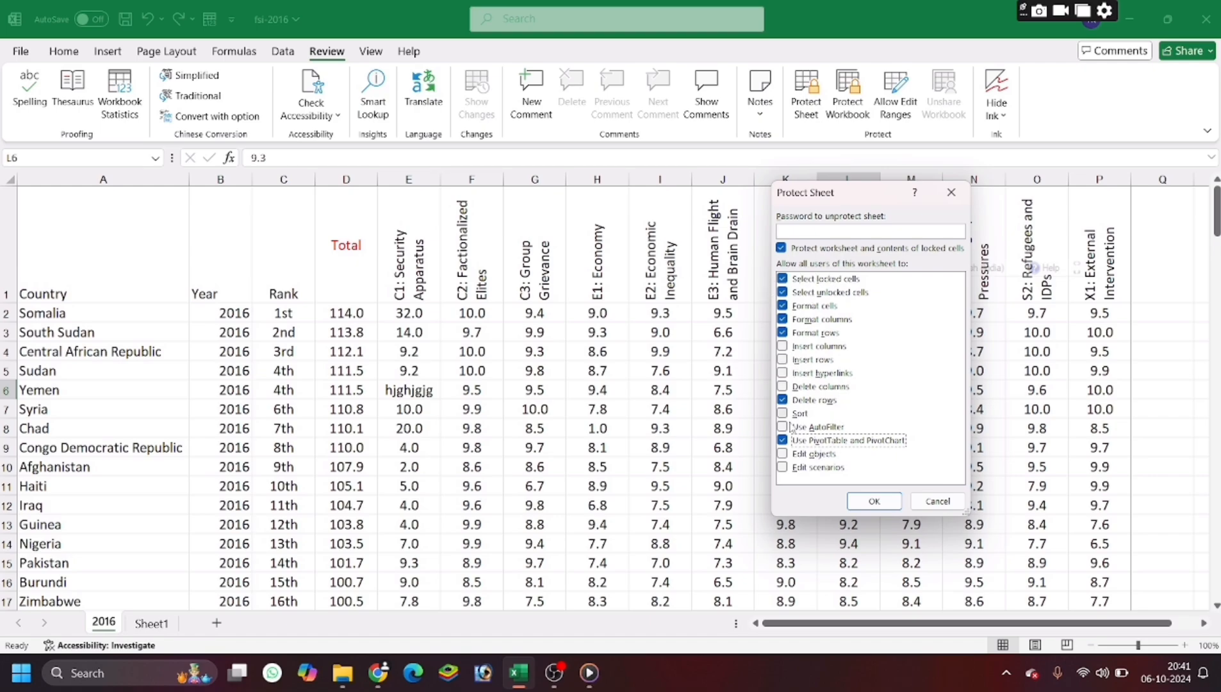
Set and confirm the sheet protection password to protect the 2016 sheet with the chosen permissions
left_click(804, 230)
left_click(871, 501)
type("••")
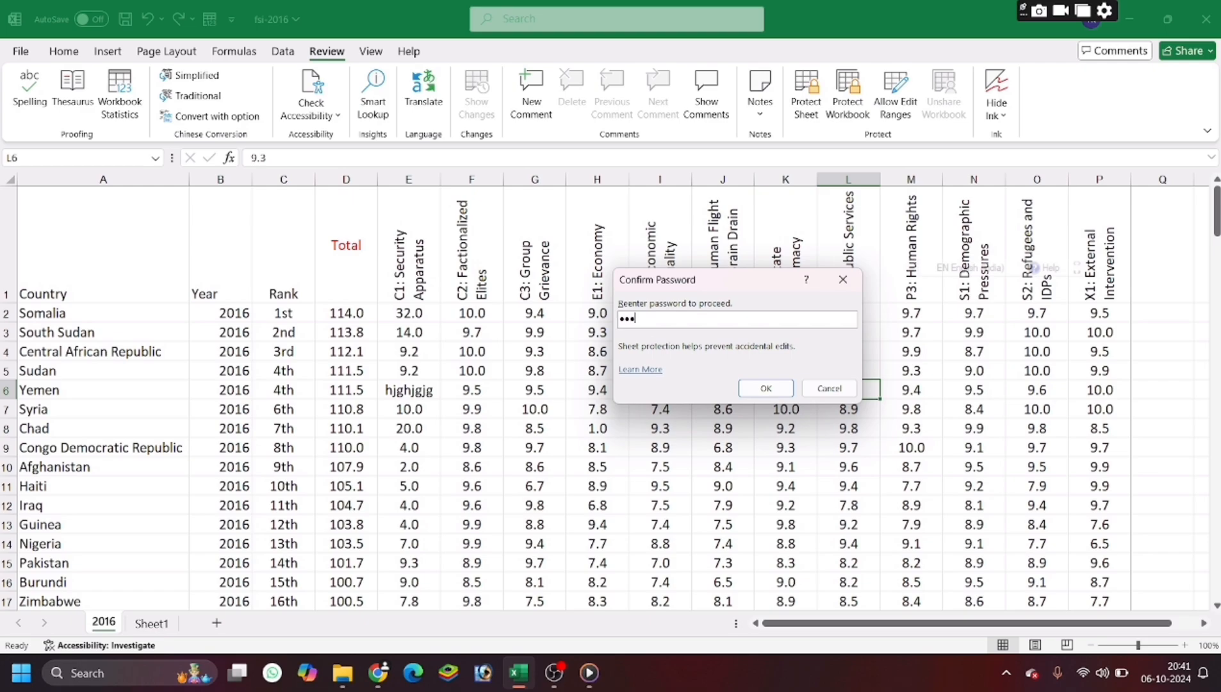
left_click(766, 389)
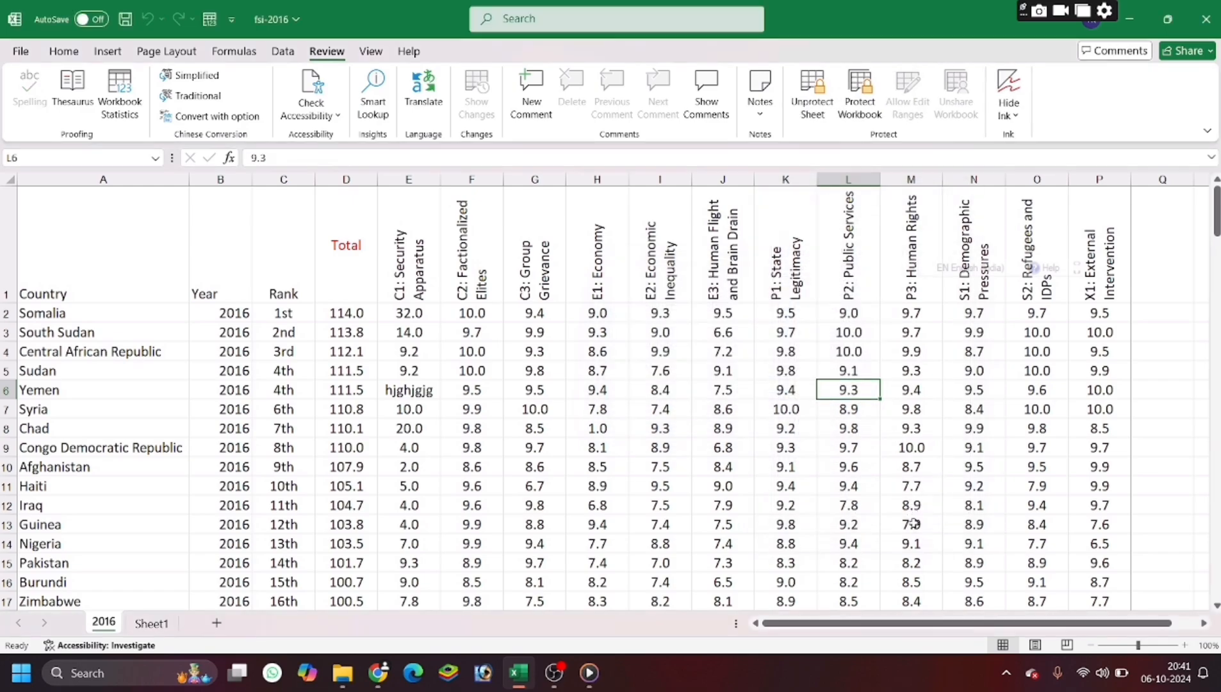
Try to edit cells M11, B6, A10 and H2 on the protected 2016 sheet, dismissing each alert
left_click(895, 485)
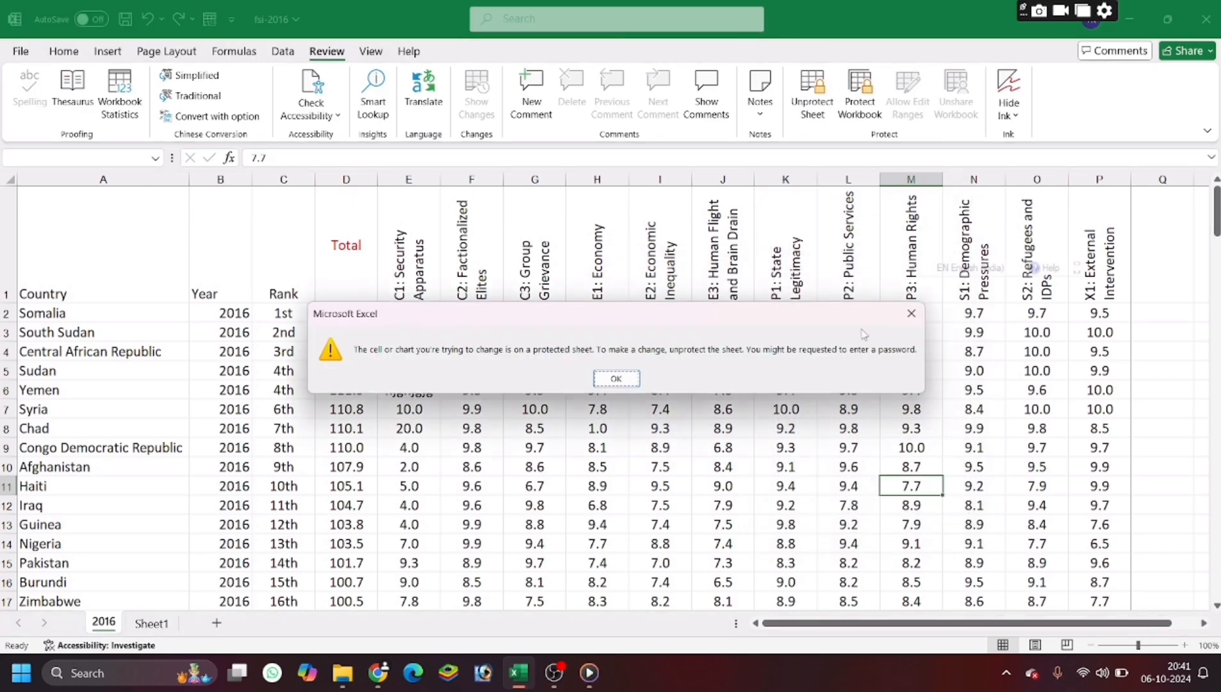
left_click(910, 315)
double_click(232, 384)
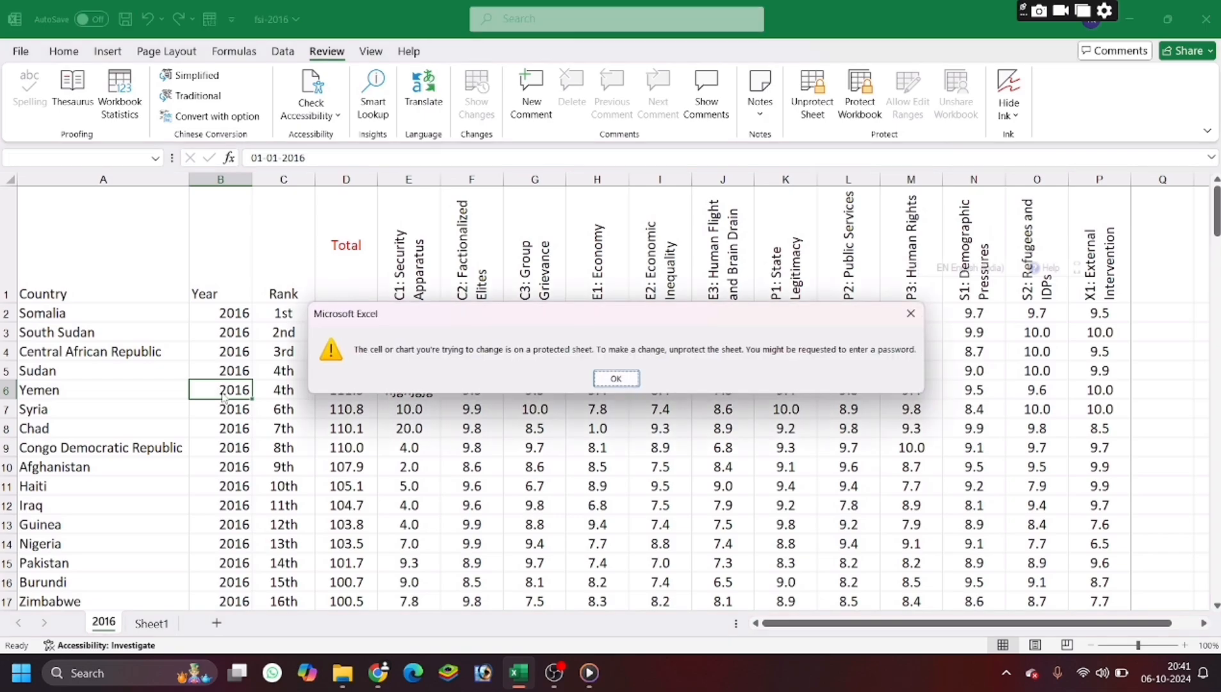
left_click(611, 381)
double_click(124, 473)
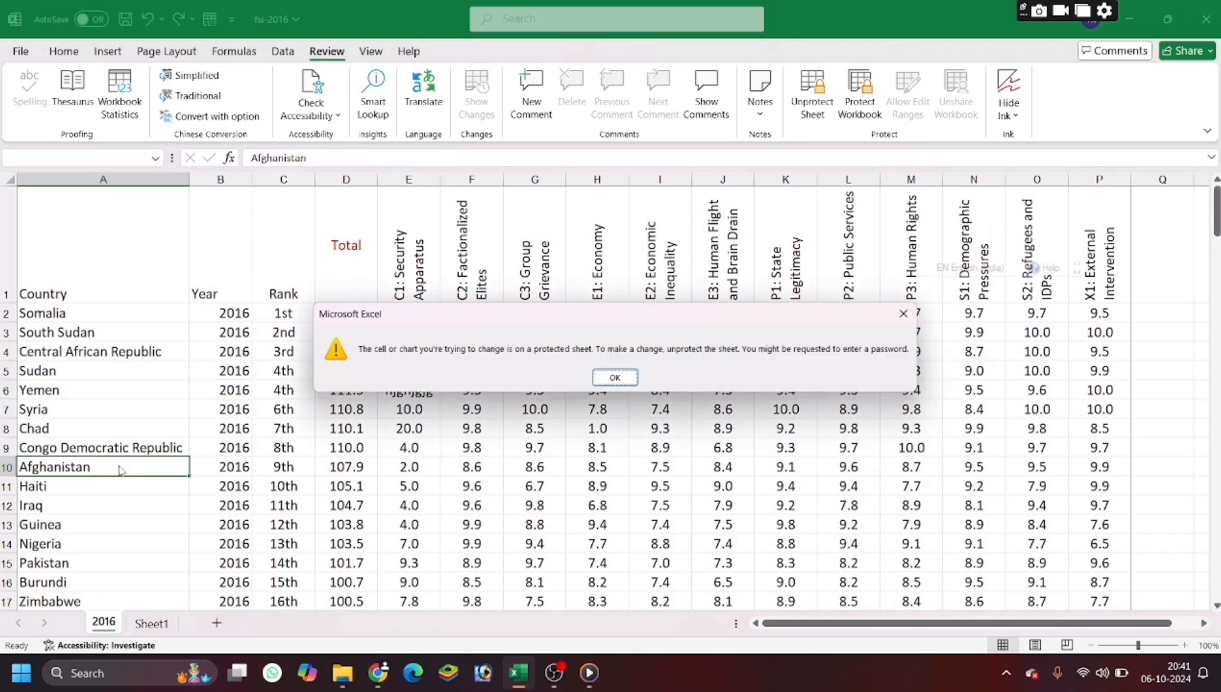
left_click(615, 382)
double_click(596, 312)
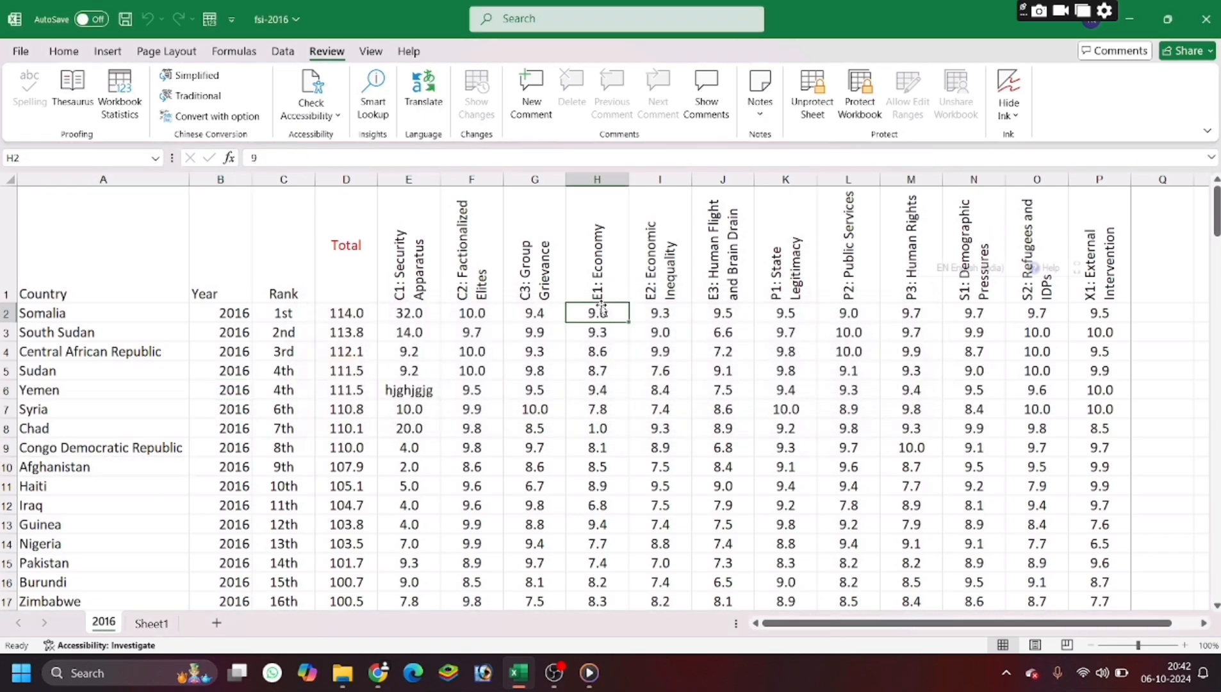
left_click(616, 379)
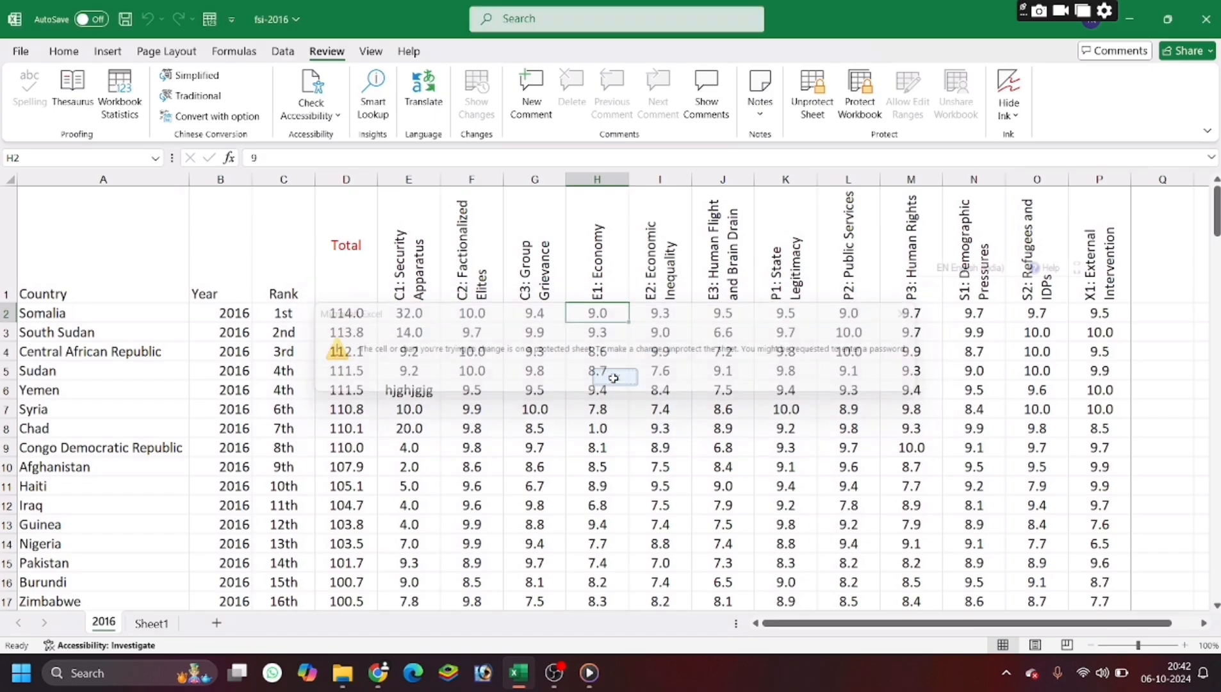
Unprotect the 2016 sheet by entering the sheet password
left_click(804, 120)
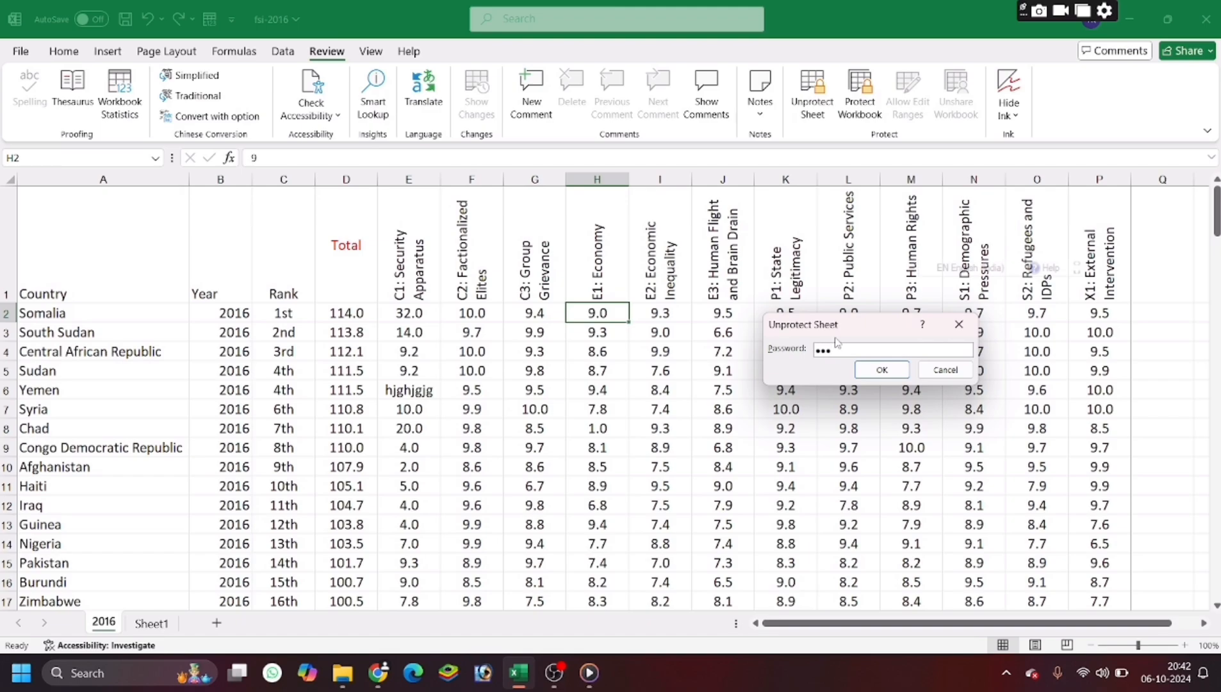
key("Return")
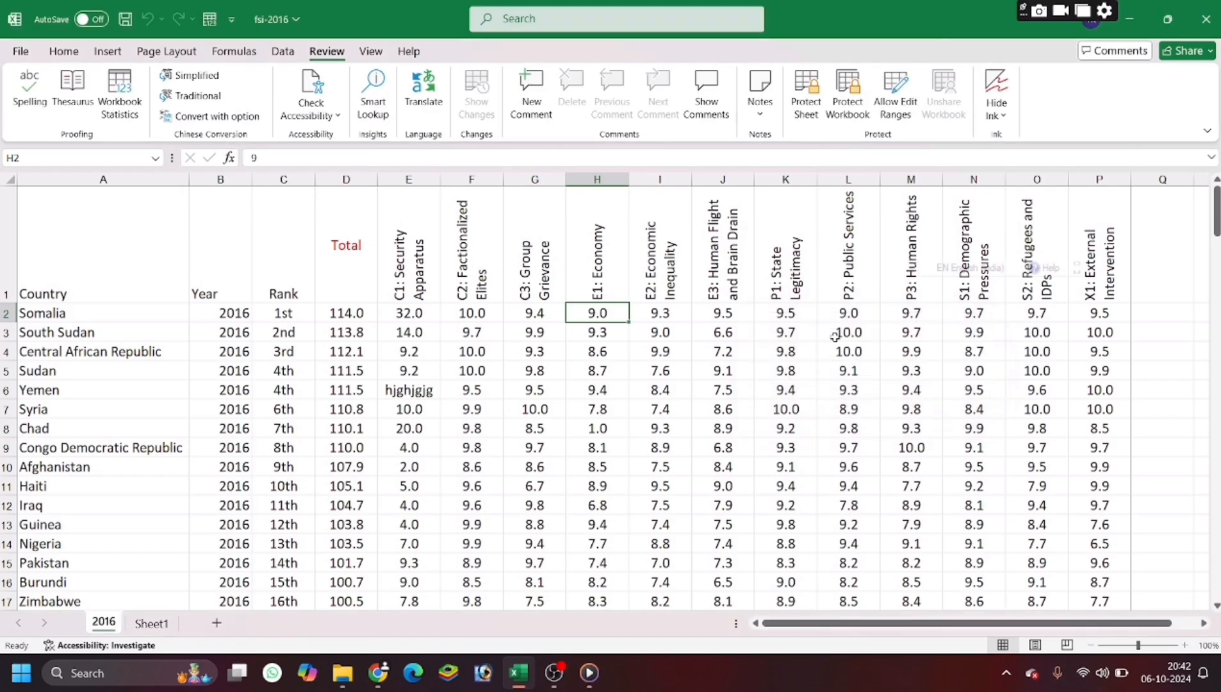
Unlock cells I1:I15 in the Economic Inequality column by turning off Lock Cell
left_click(63, 50)
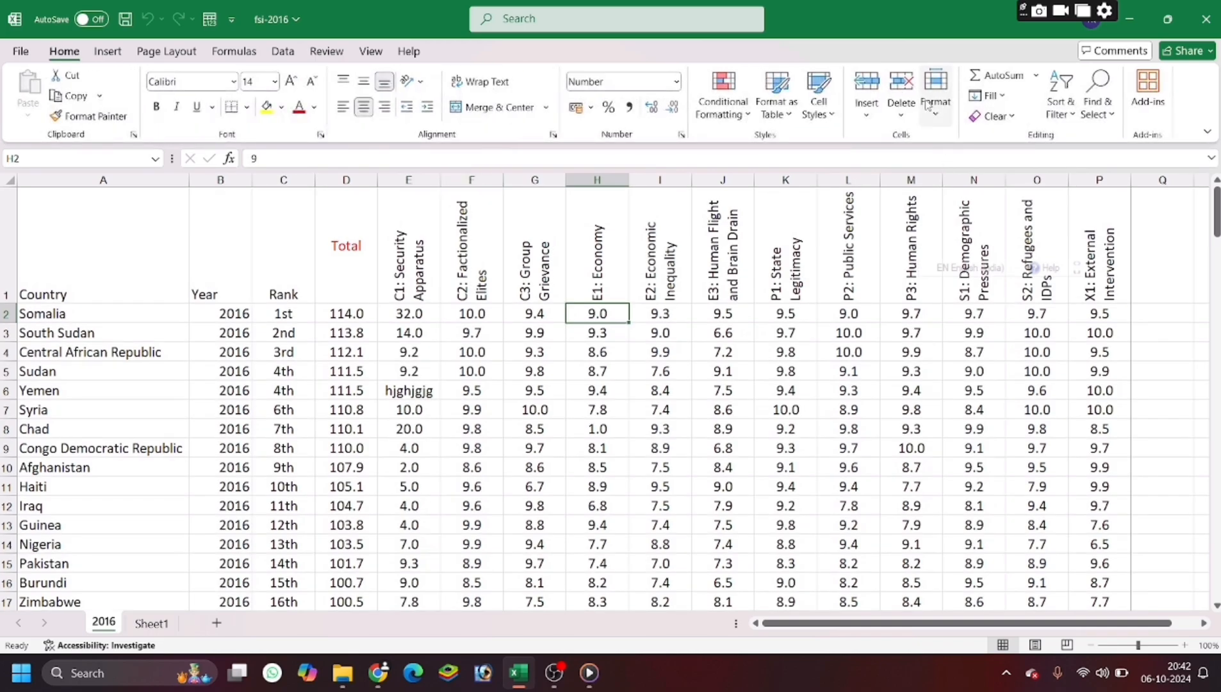
left_click(935, 93)
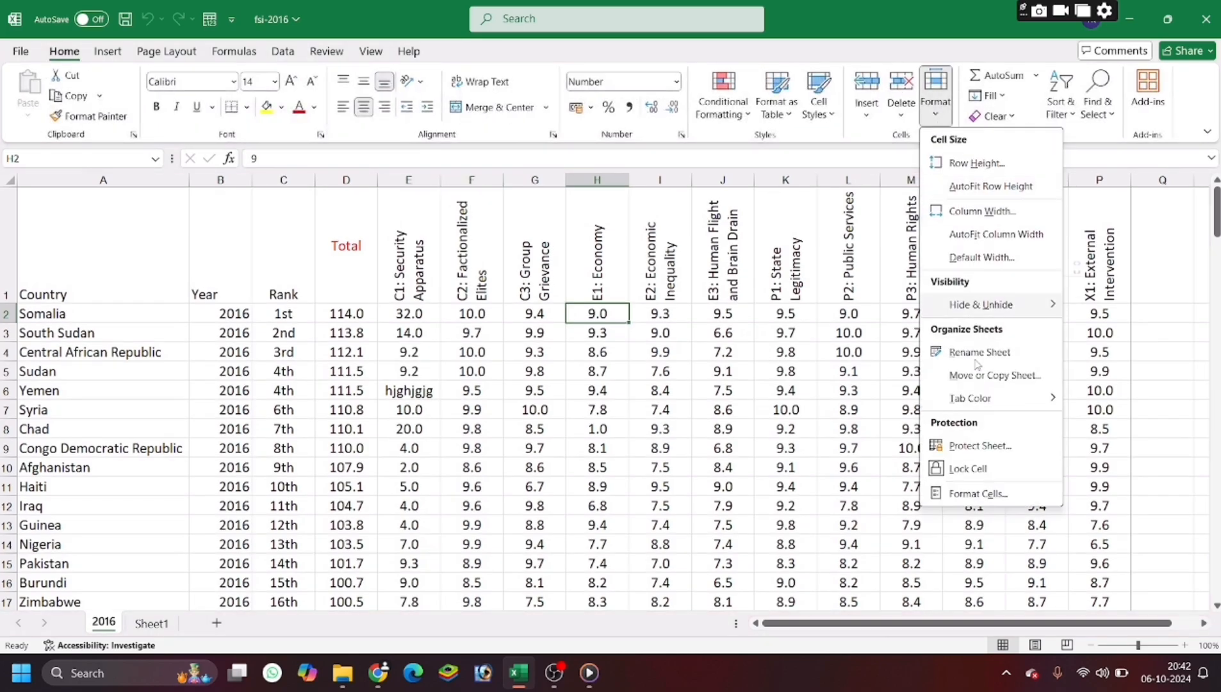
left_click(978, 471)
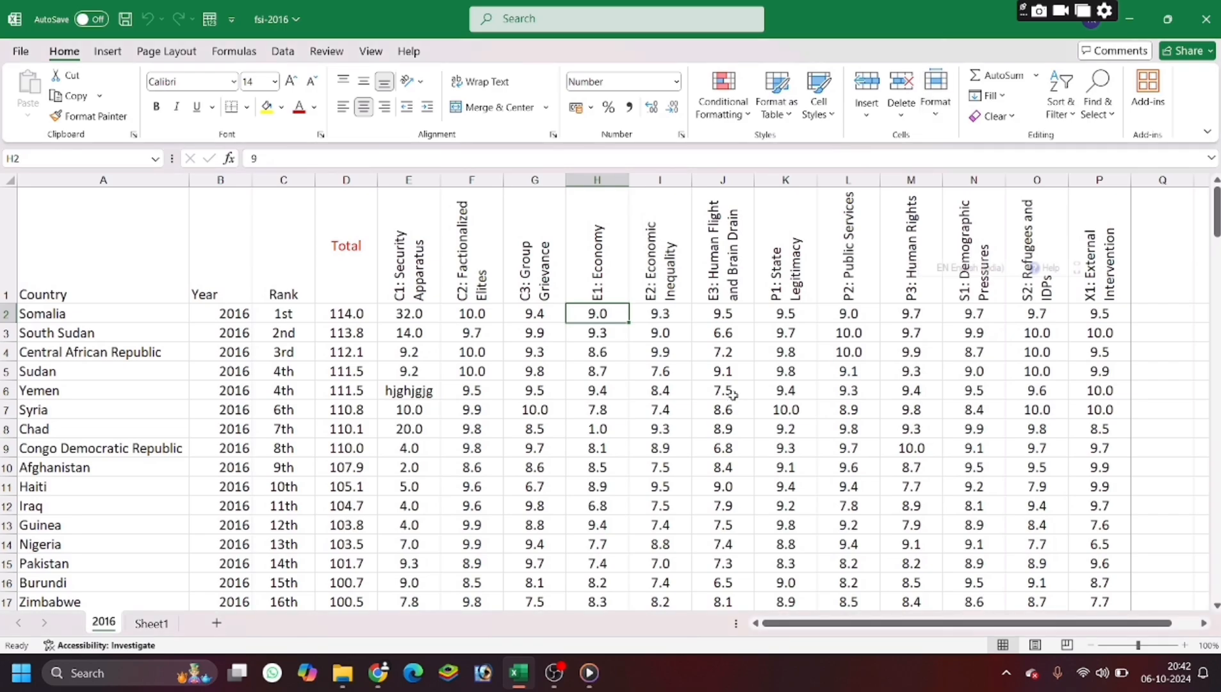
left_click(823, 354)
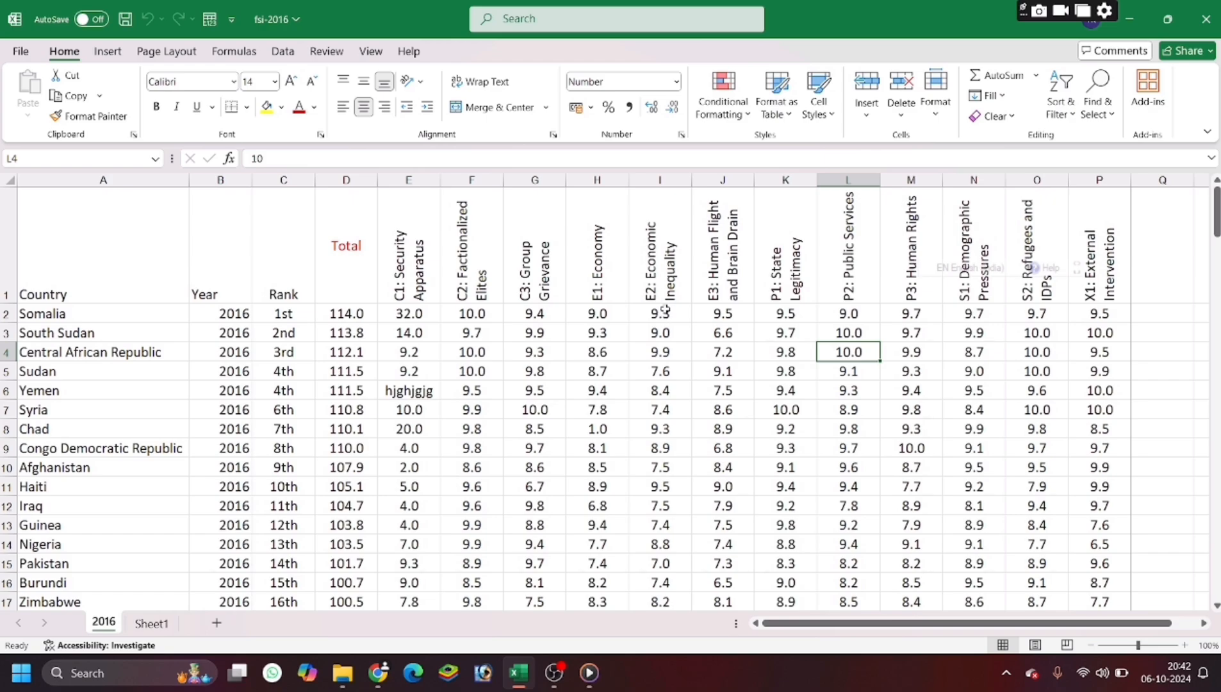
left_click_drag(664, 311, 652, 488)
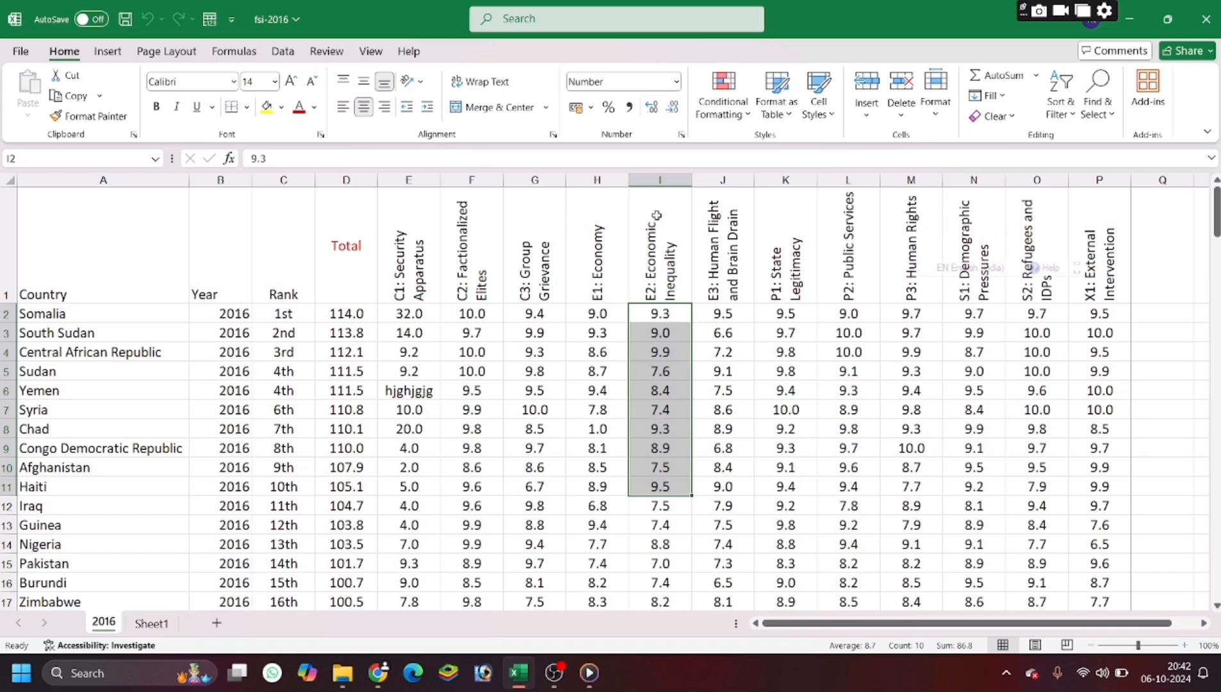
left_click_drag(654, 214, 634, 600)
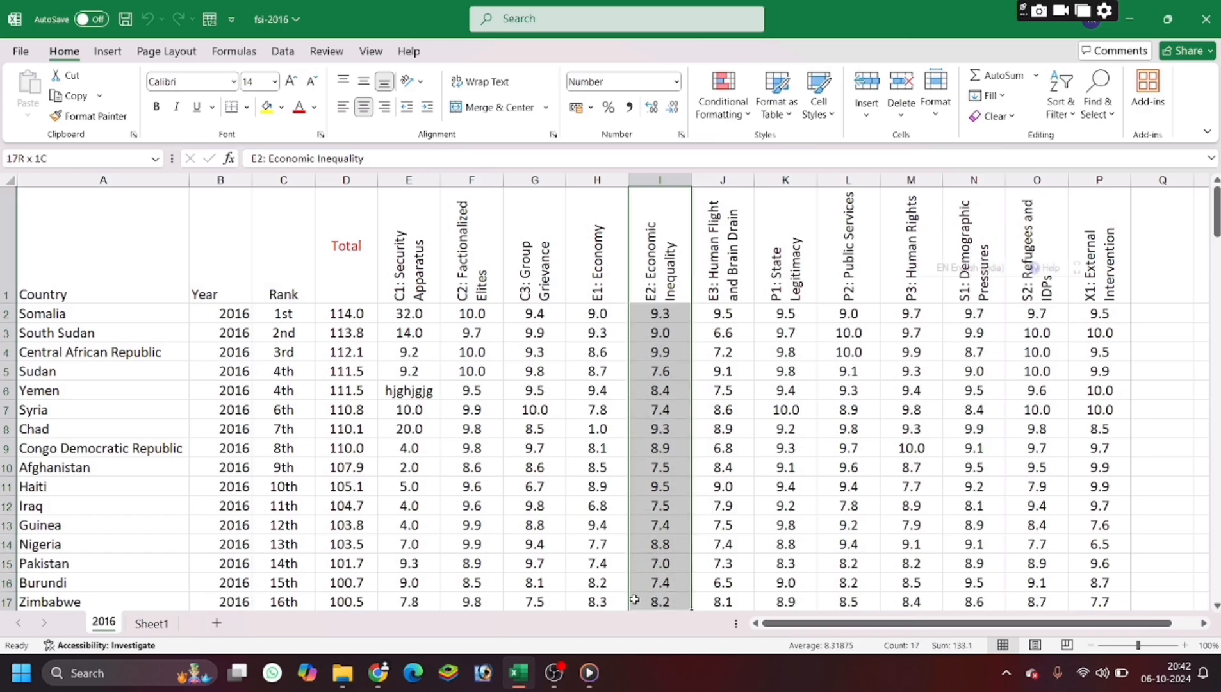
left_click_drag(634, 600, 670, 557)
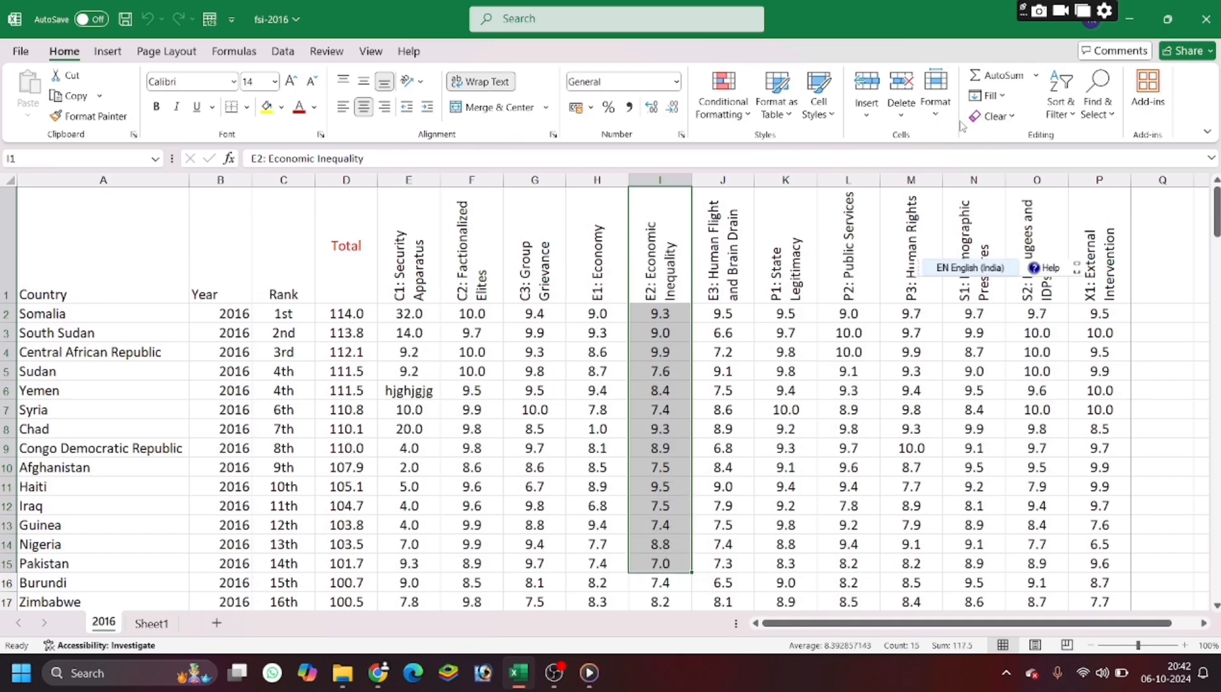
left_click(935, 96)
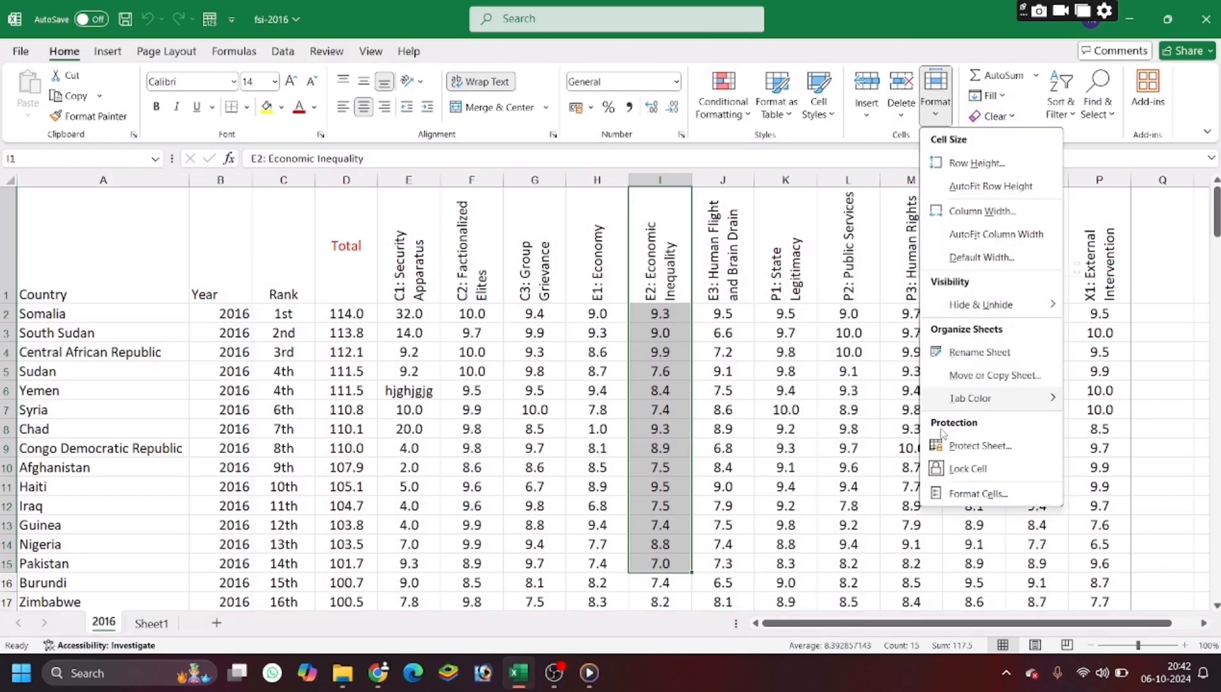
left_click(954, 471)
left_click(823, 413)
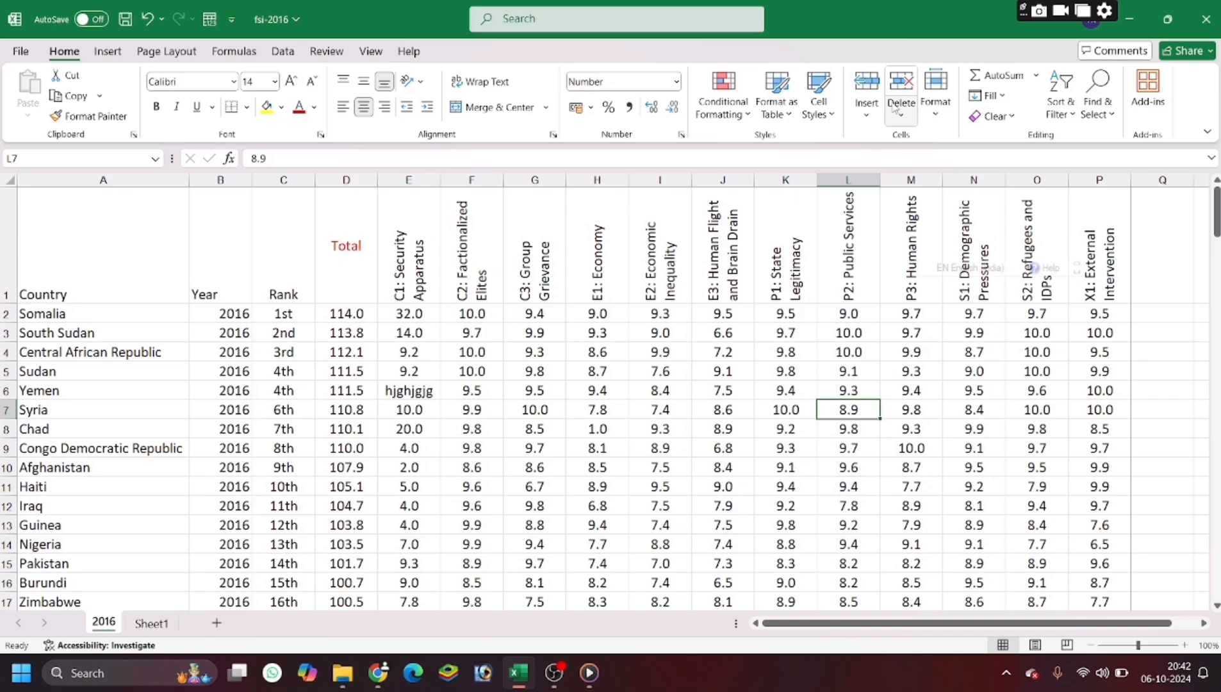
Protect the 2016 sheet again with the existing permissions, entering and confirming the sheet password
left_click(936, 93)
left_click(977, 447)
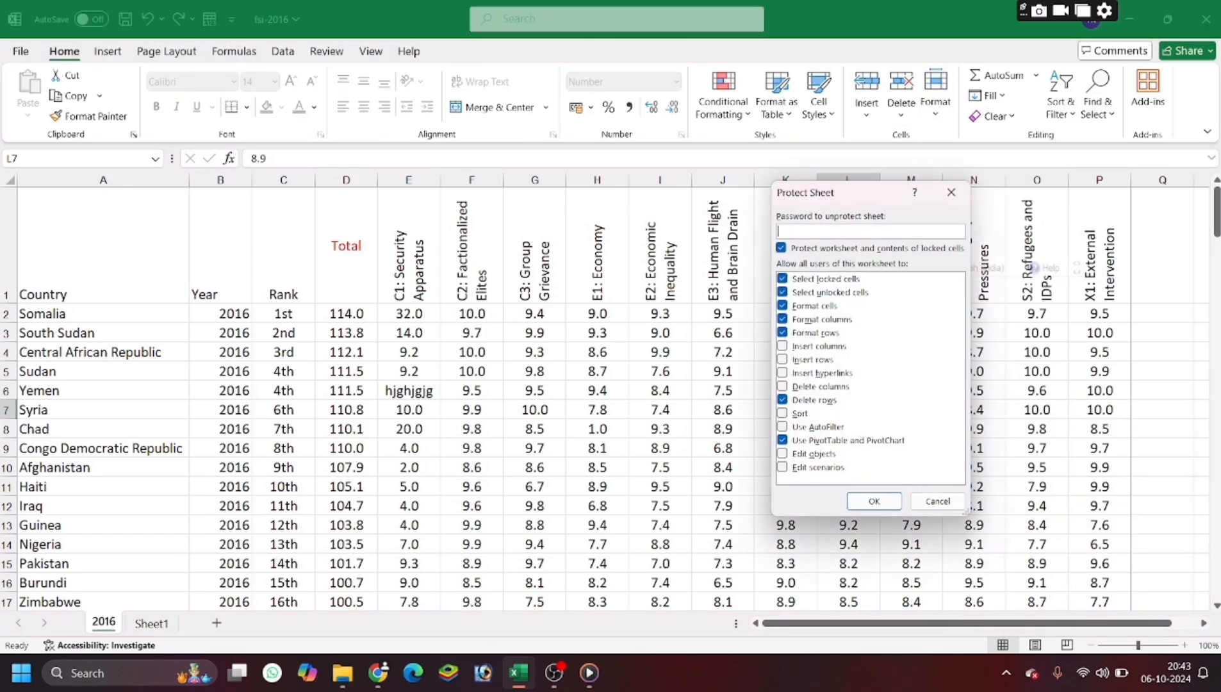
key("Return")
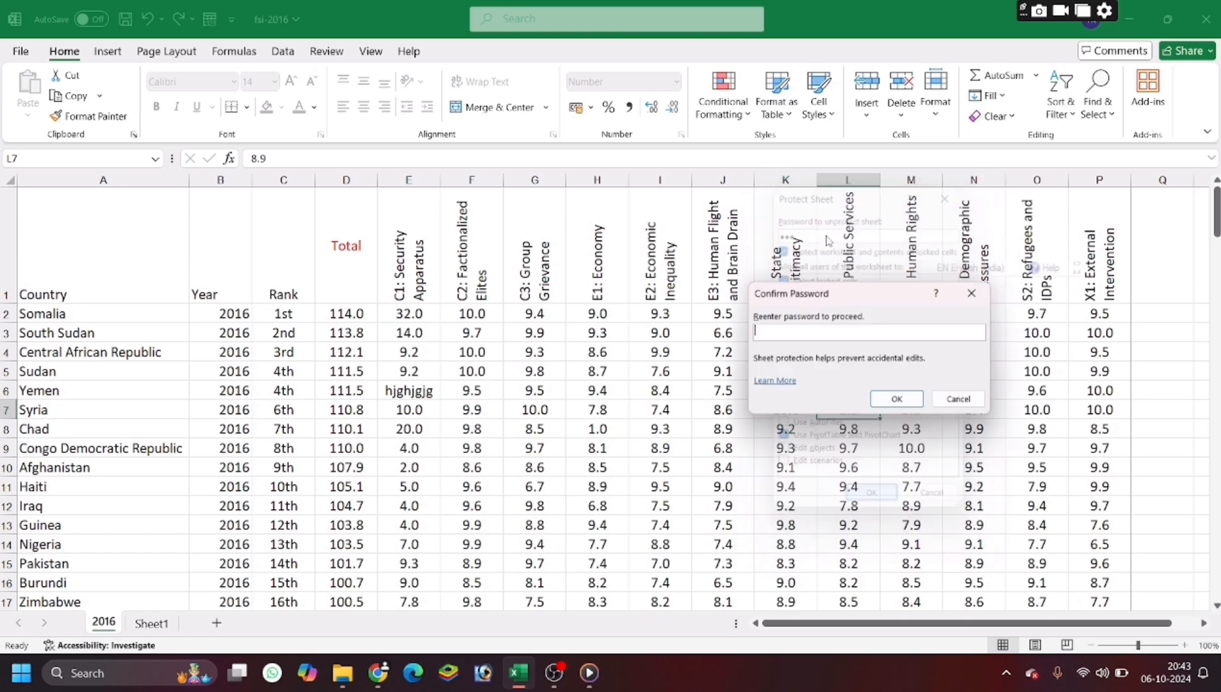
type("1")
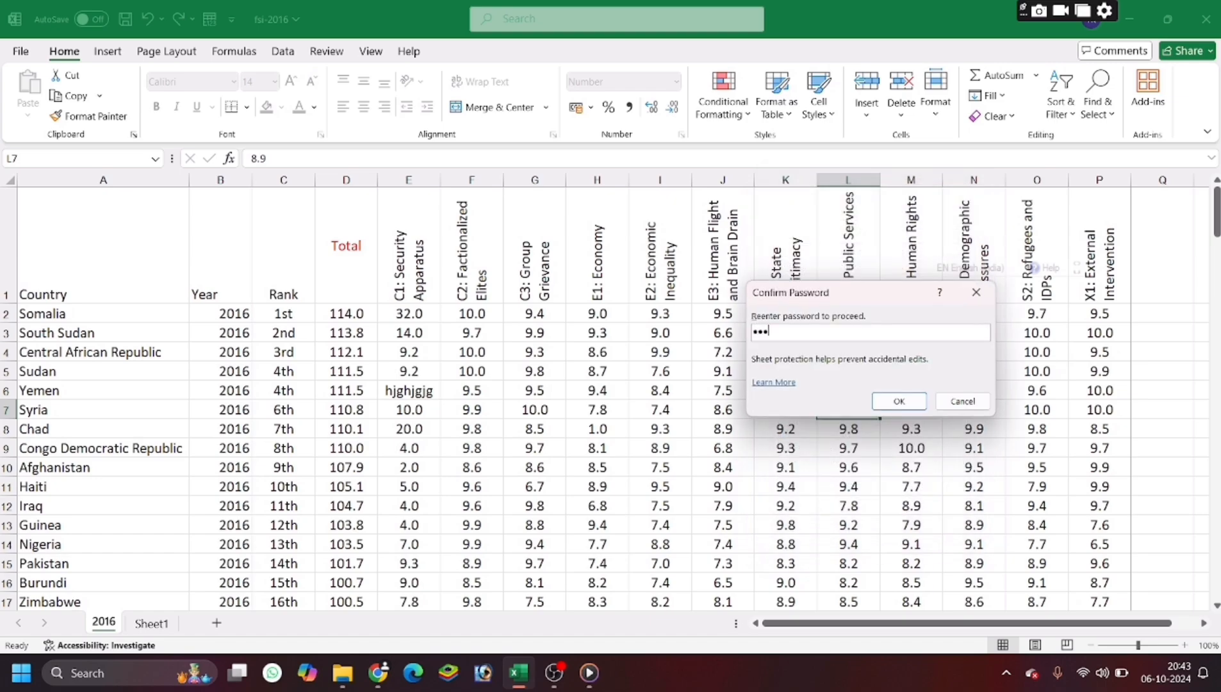
key("Return")
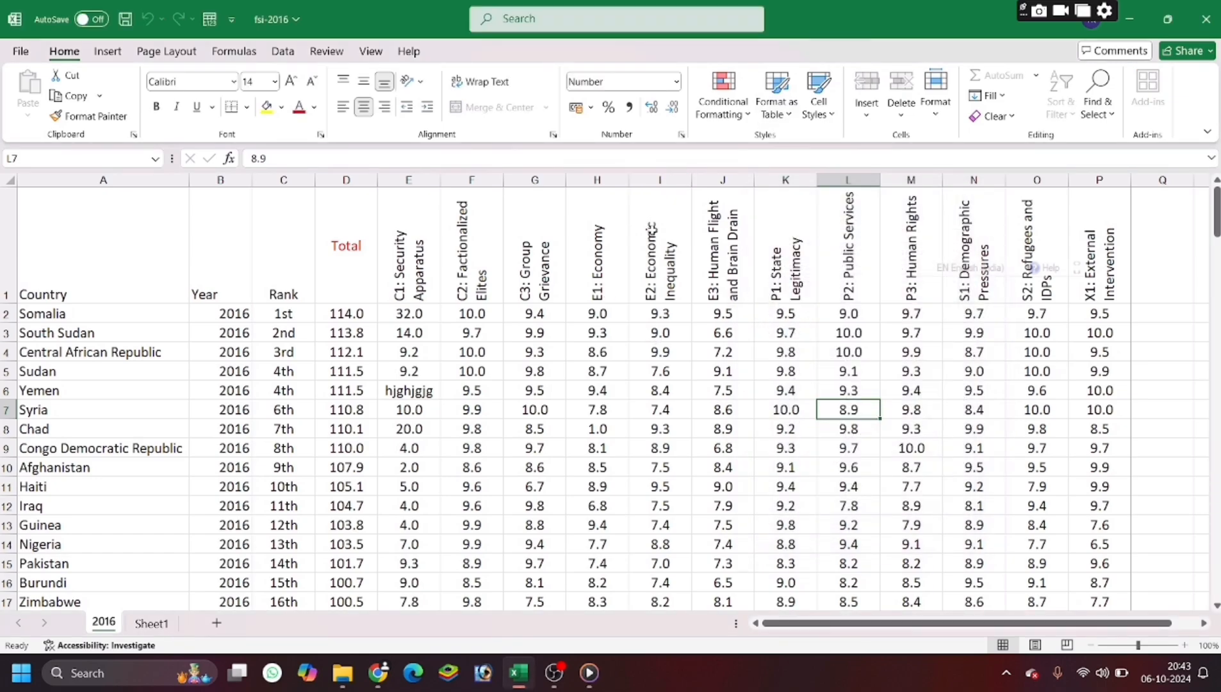
Change Haiti's Economic Inequality value in cell I11 to 8.5 on the protected sheet
left_click(647, 522)
left_click(645, 548)
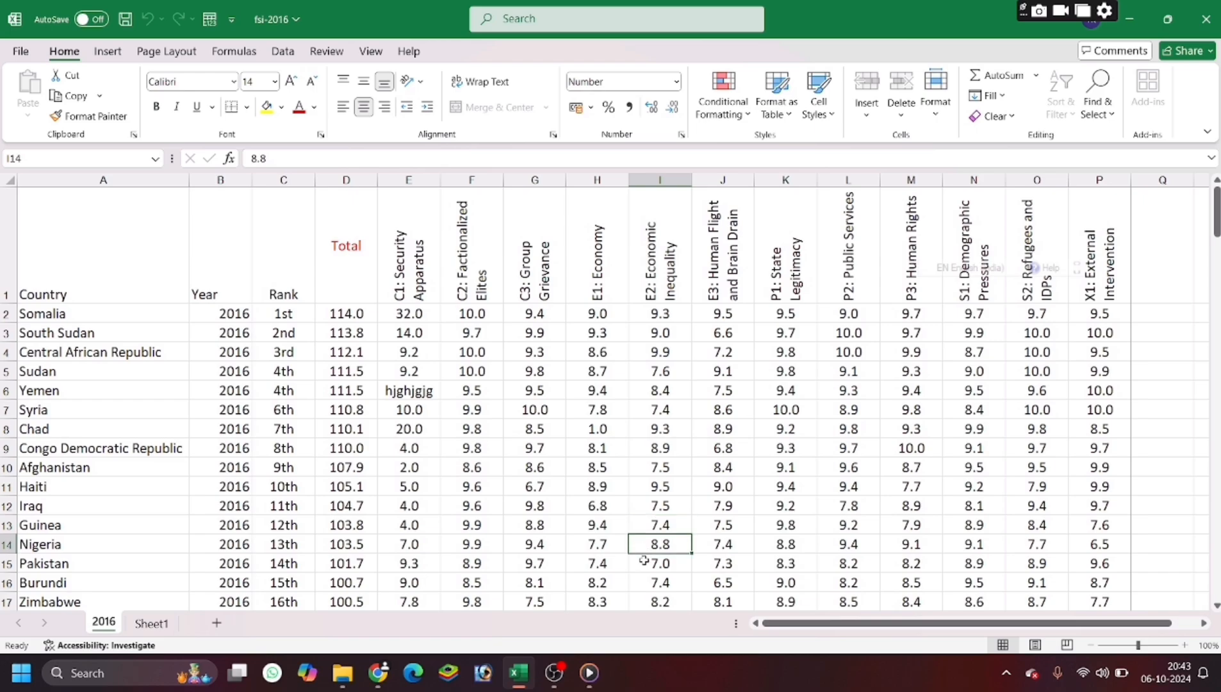
left_click(646, 564)
left_click(660, 486)
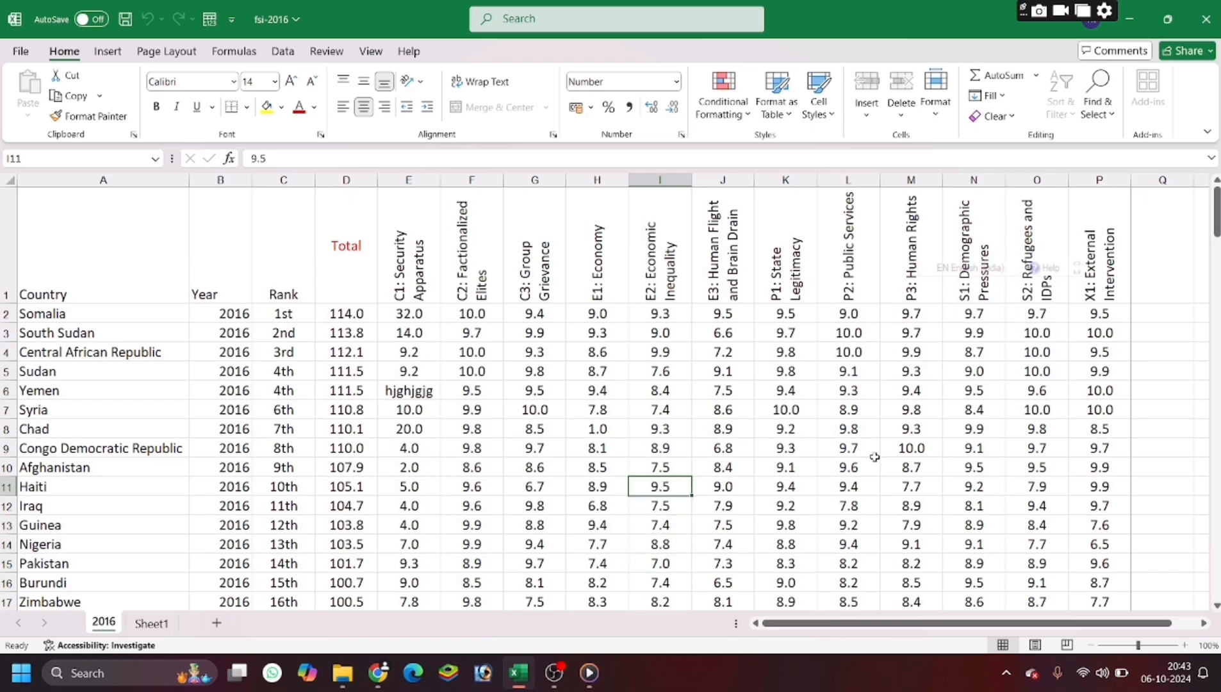
type("8.5")
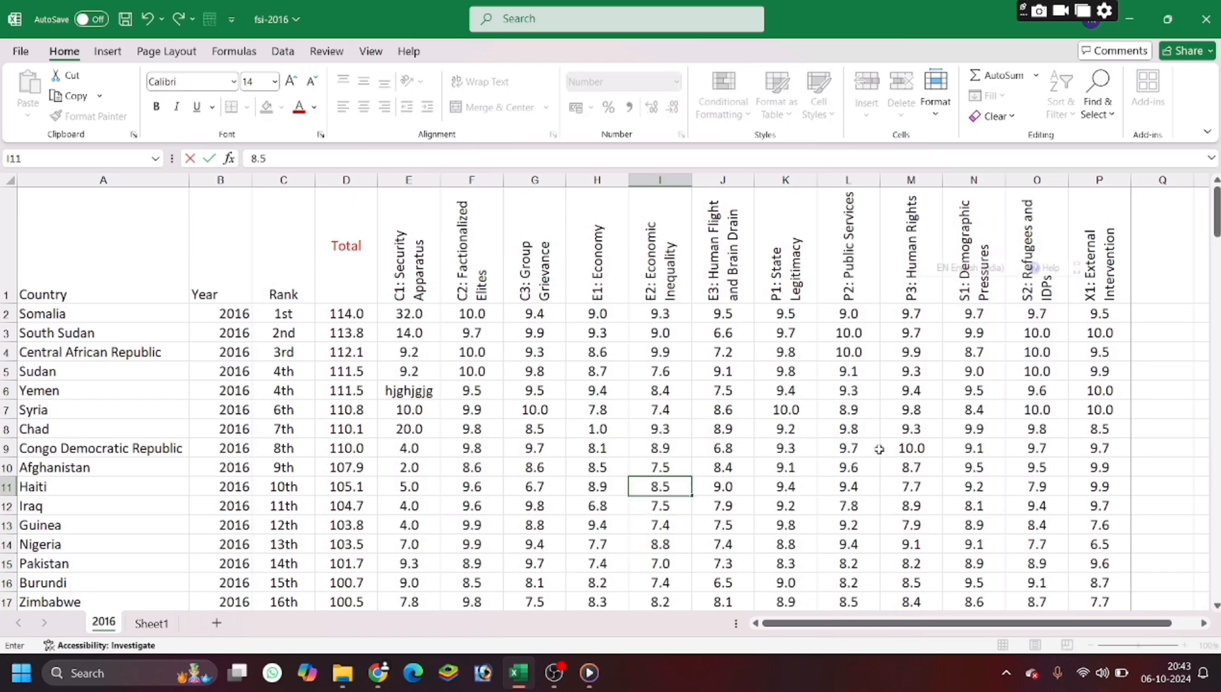
key("Return")
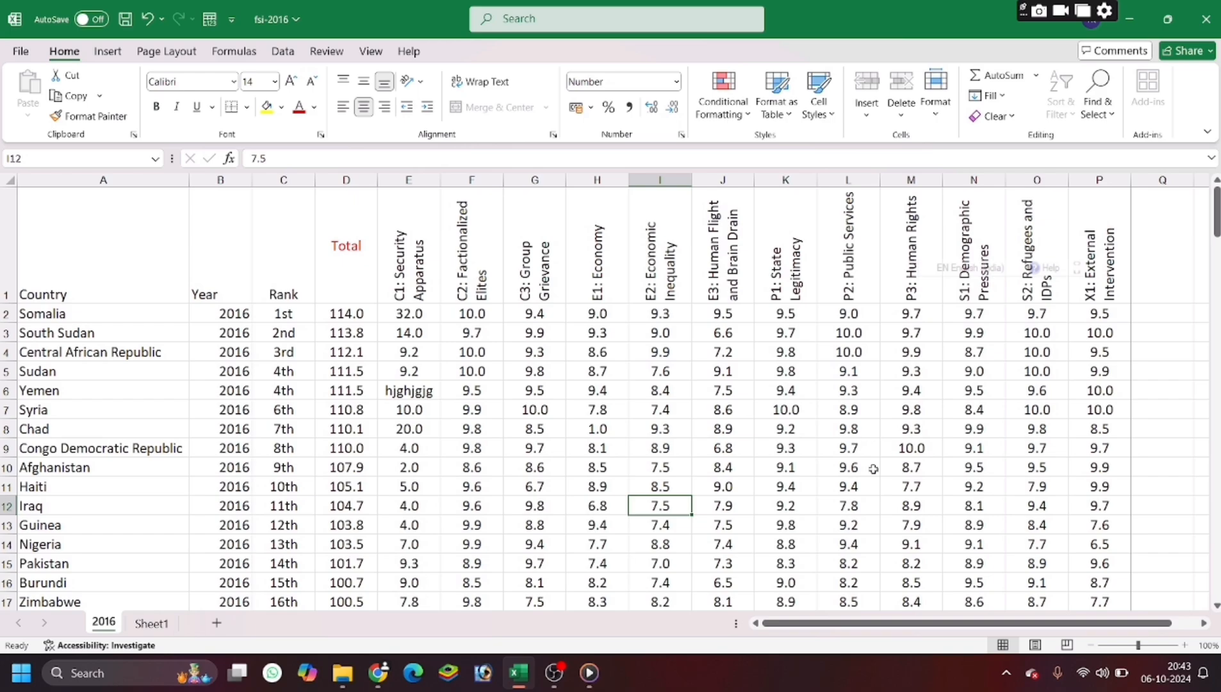
Try to edit the locked cells J11 and H9 beside the unlocked column, dismissing each alert
left_click(721, 488)
double_click(726, 487)
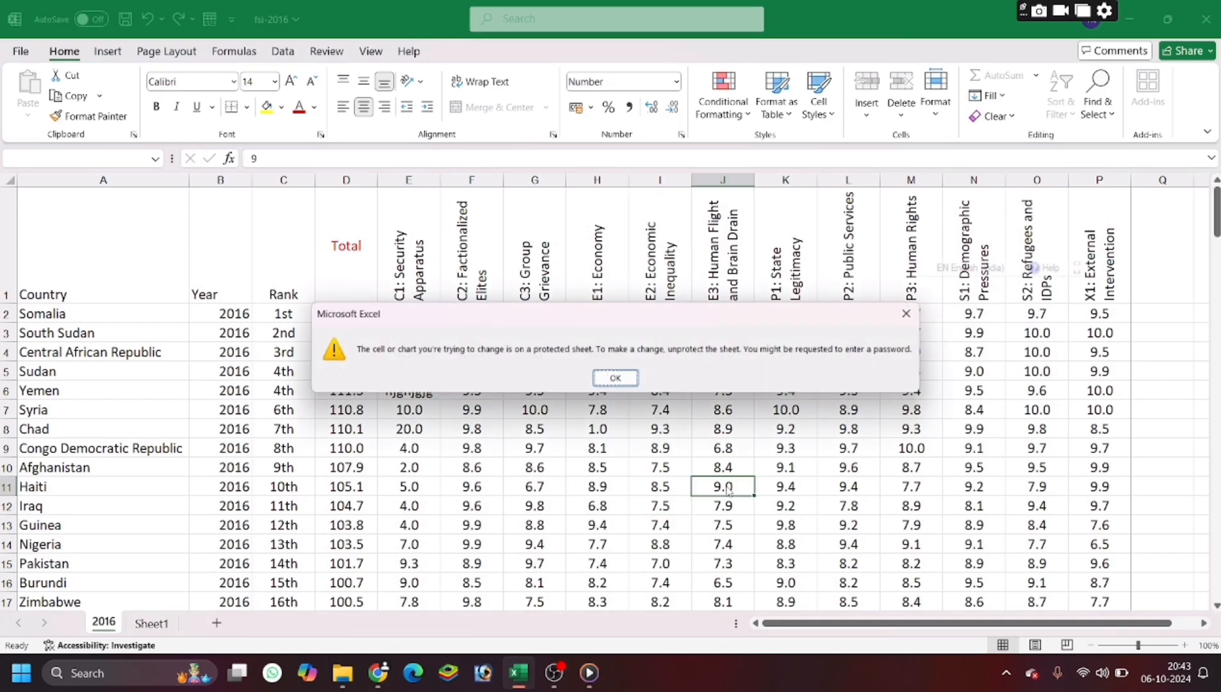
left_click(911, 314)
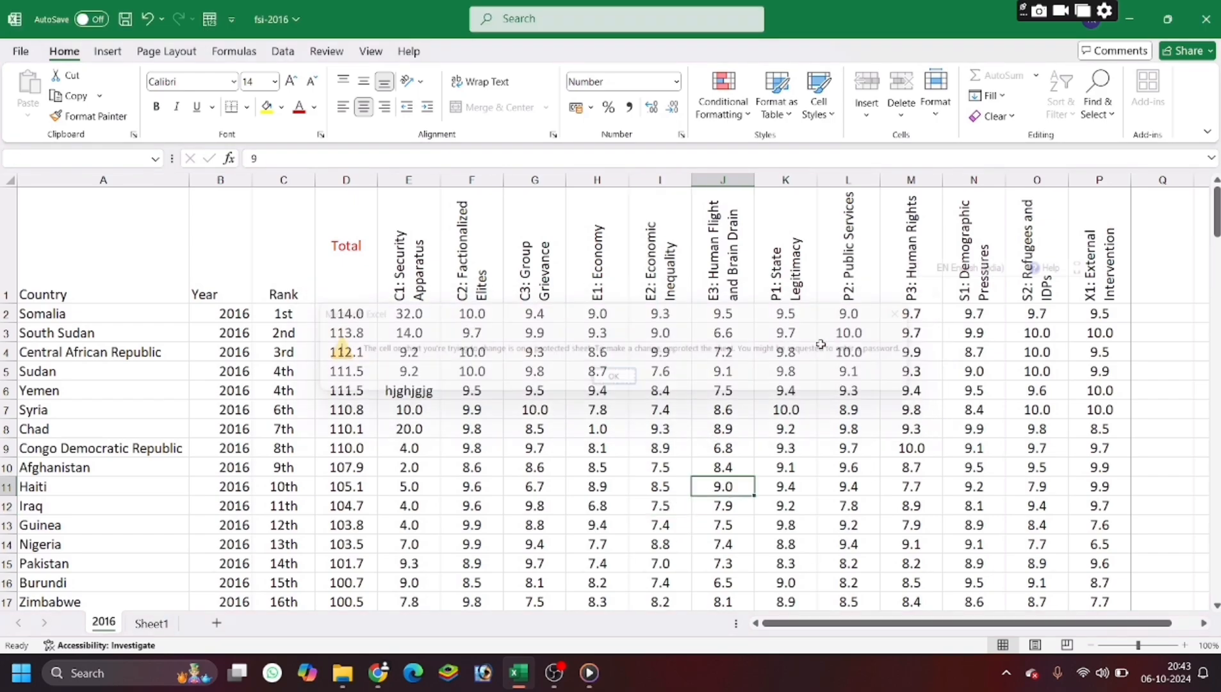
left_click(599, 448)
double_click(599, 448)
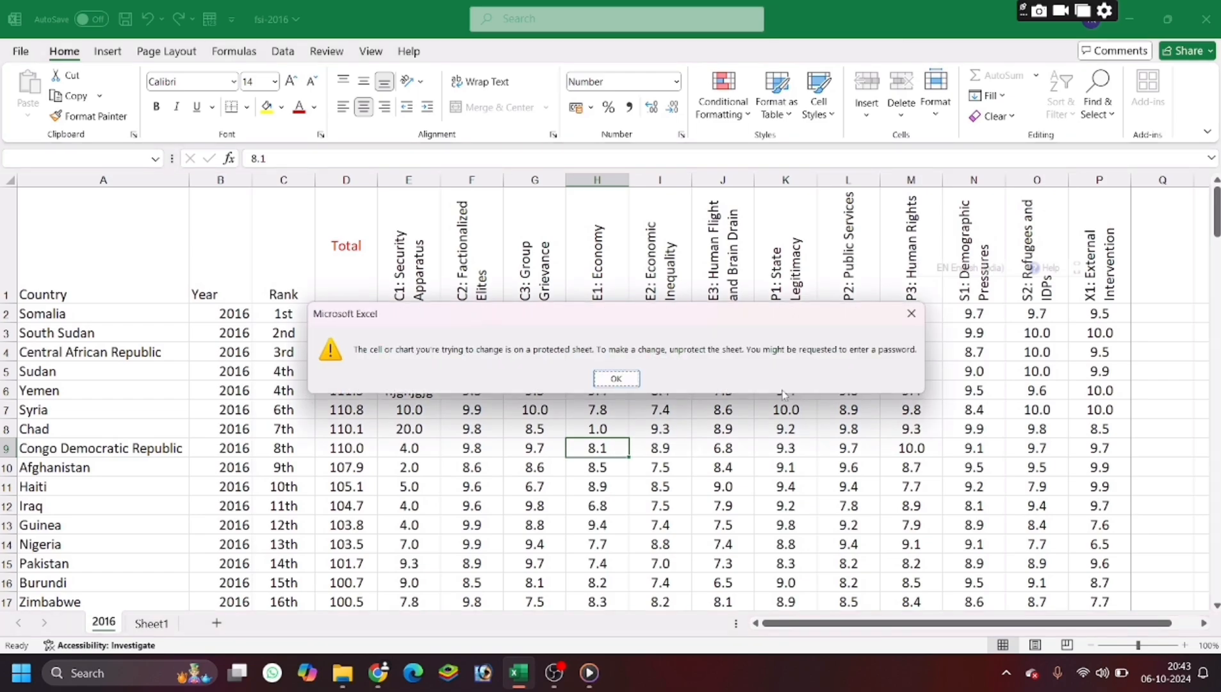
left_click(911, 314)
In the unlocked Economic Inequality column, set I10 to 45, I7 to 45 and I5 to 2.5
left_click(660, 462)
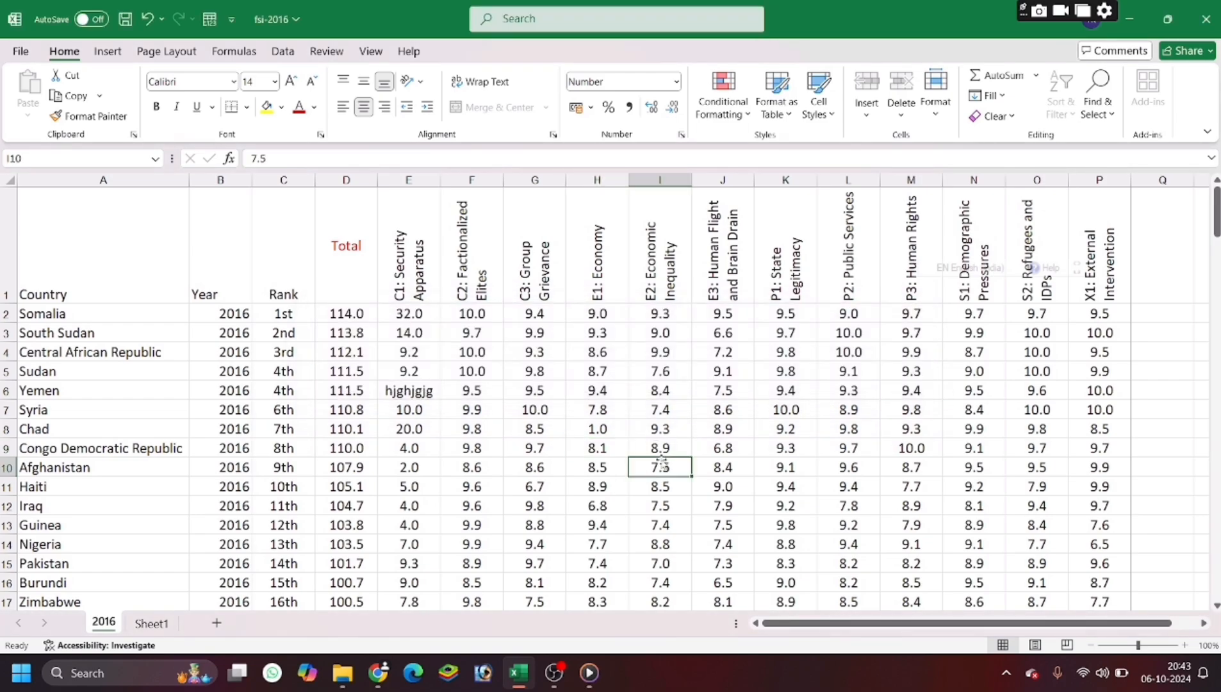
type("45")
key("Return")
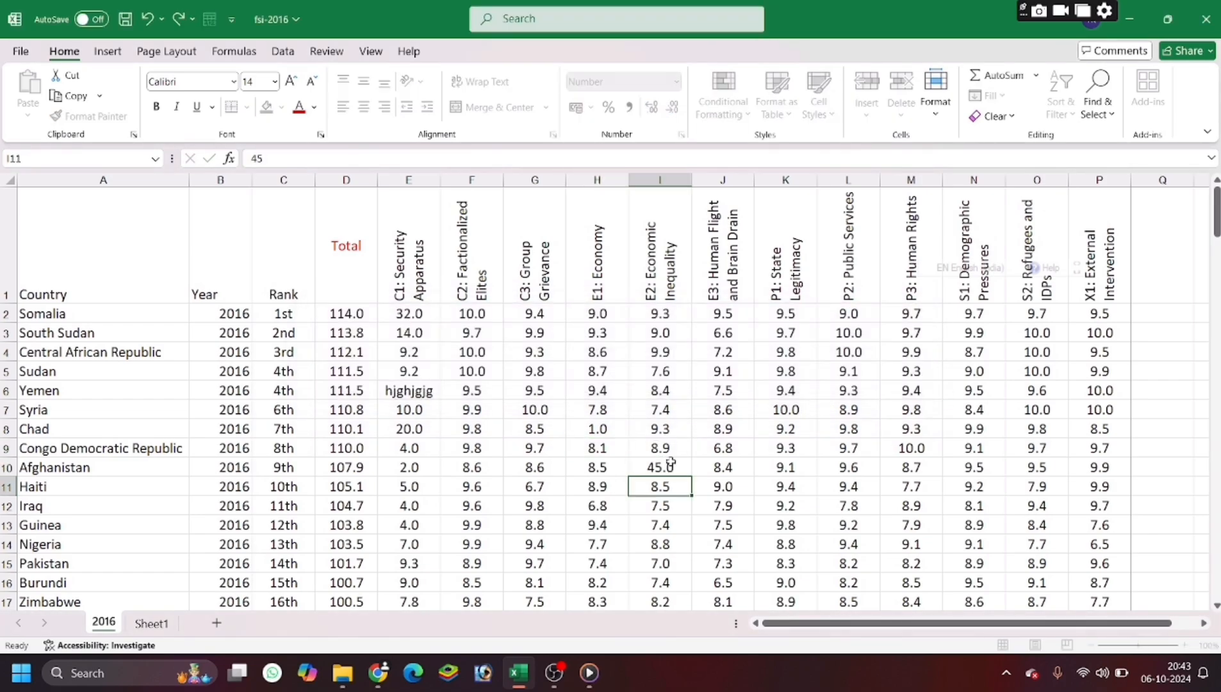
left_click(669, 403)
type("45")
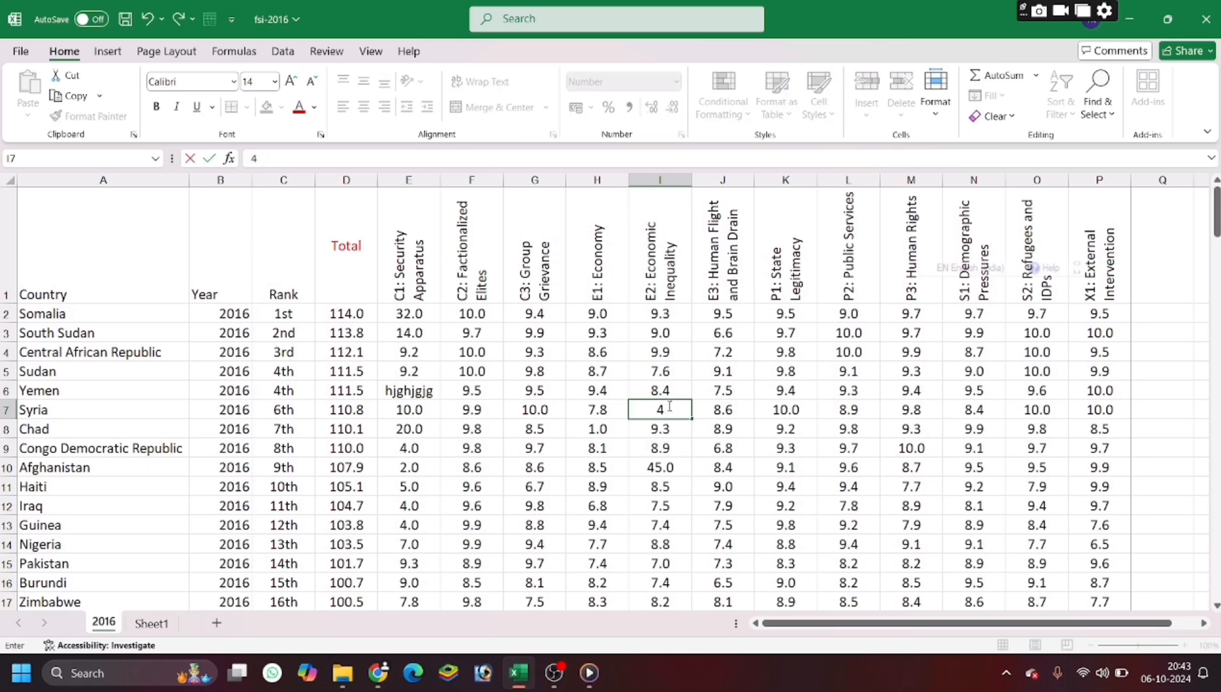
key("Return")
left_click(667, 370)
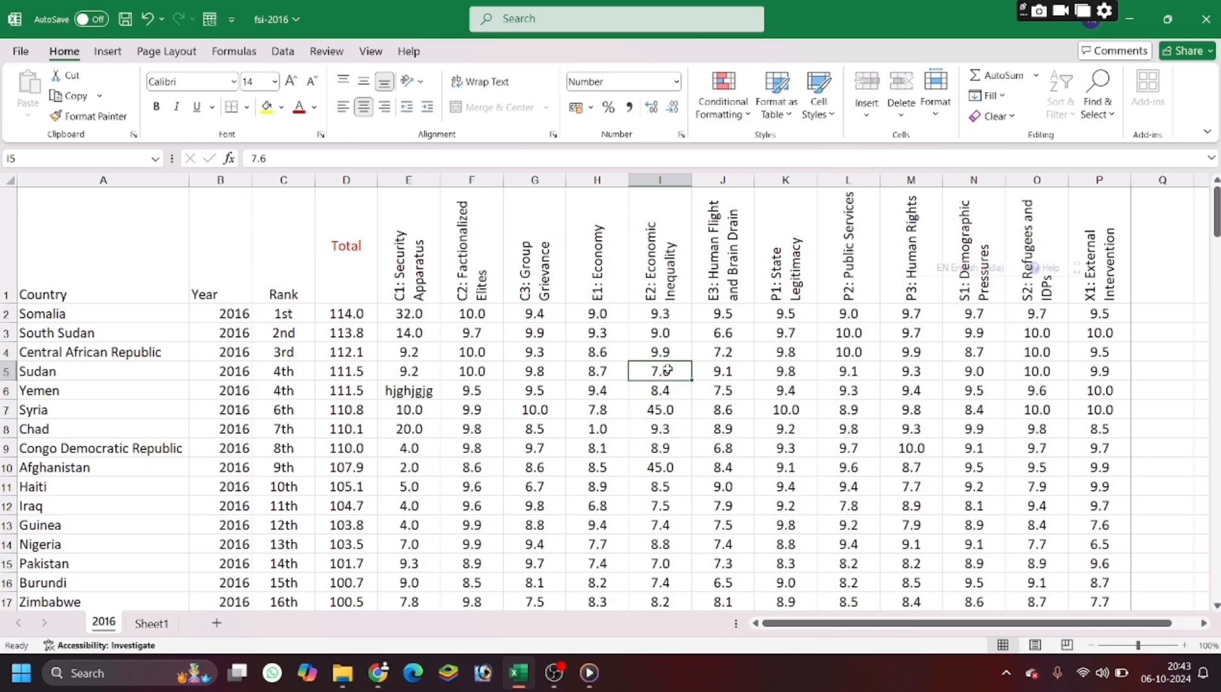
type("2.5")
key("Return")
Try to edit the locked cell J6 in Yemen's row and dismiss the alert
left_click(747, 395)
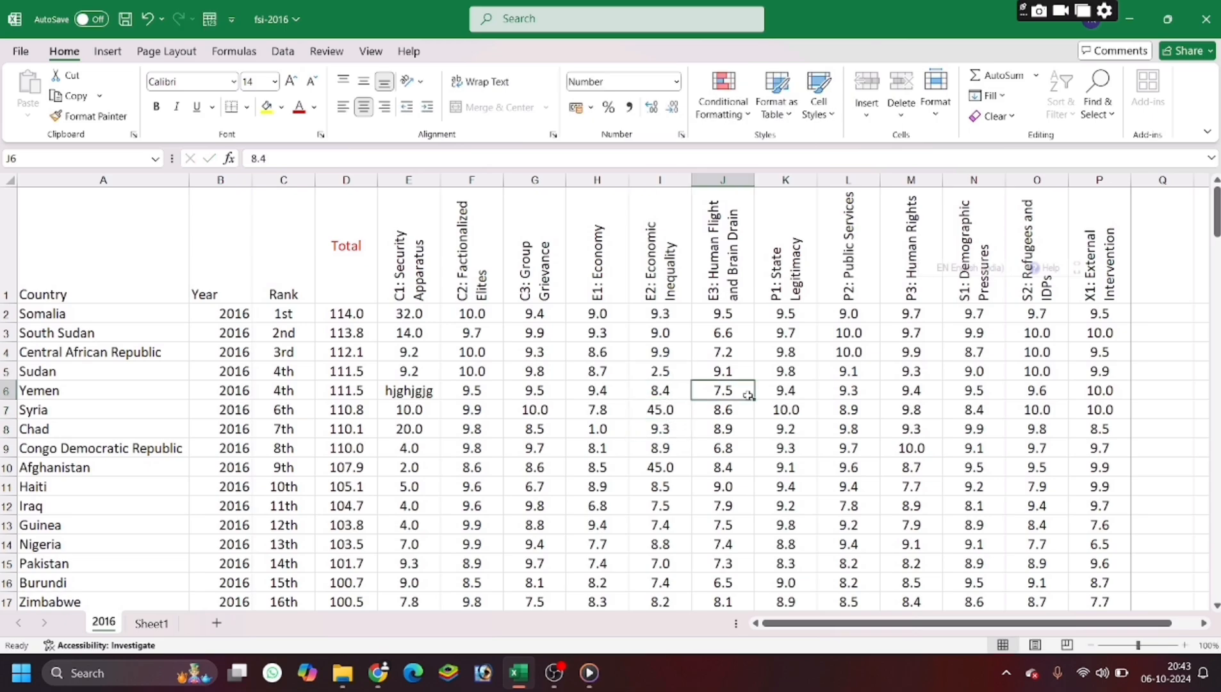
type("4")
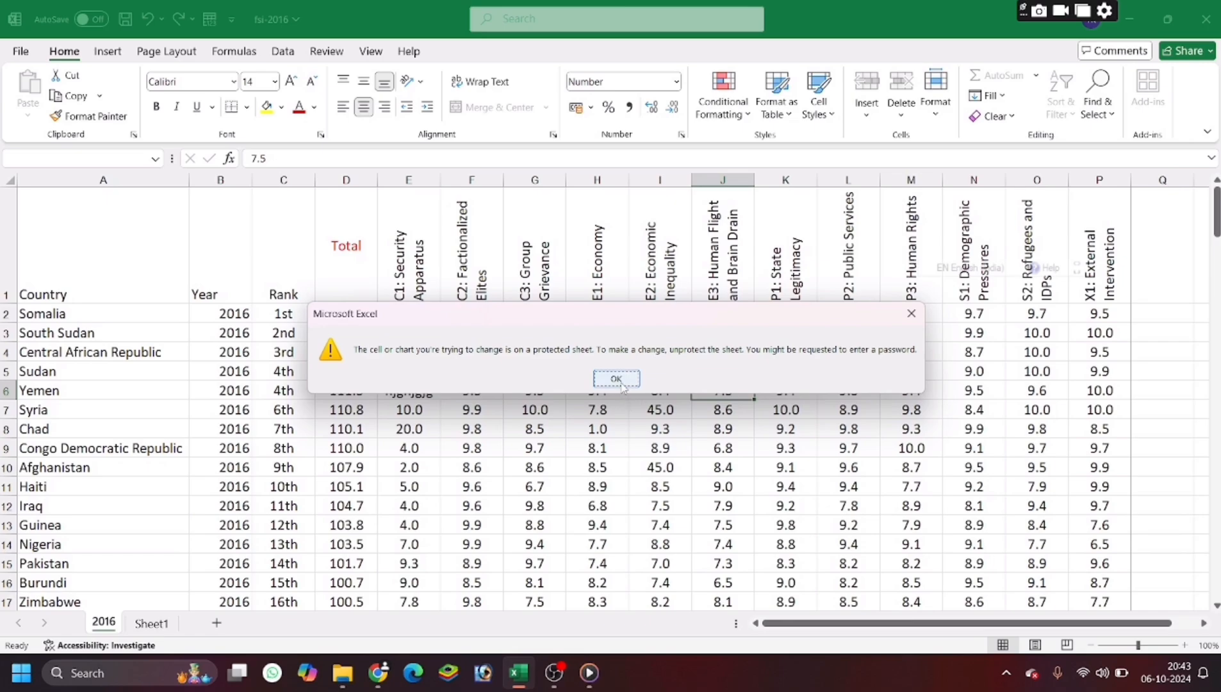
left_click(616, 379)
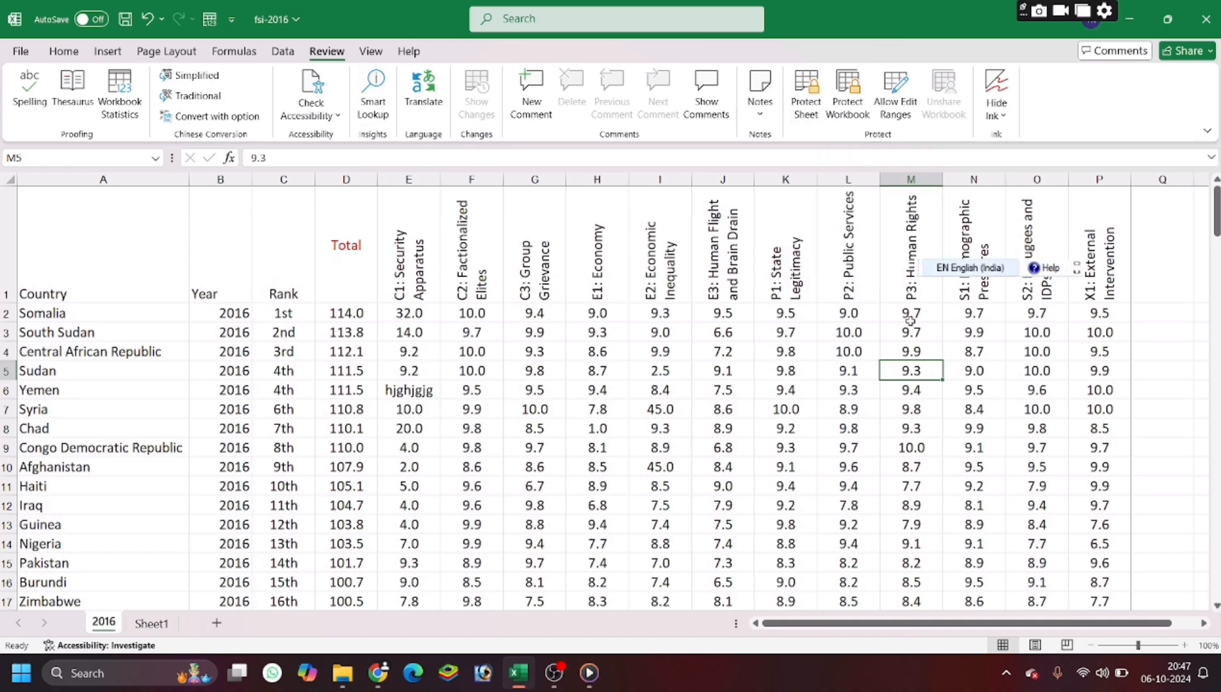
Protect the workbook's structure, entering and confirming a workbook password
left_click(779, 362)
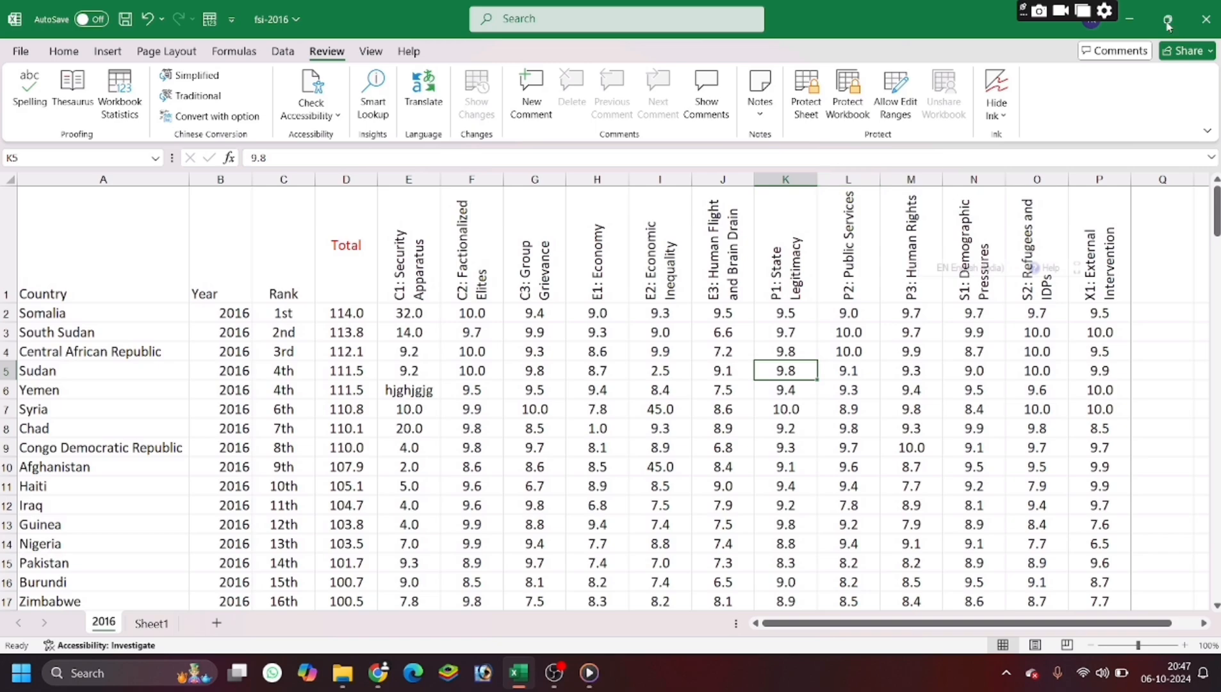
left_click(845, 108)
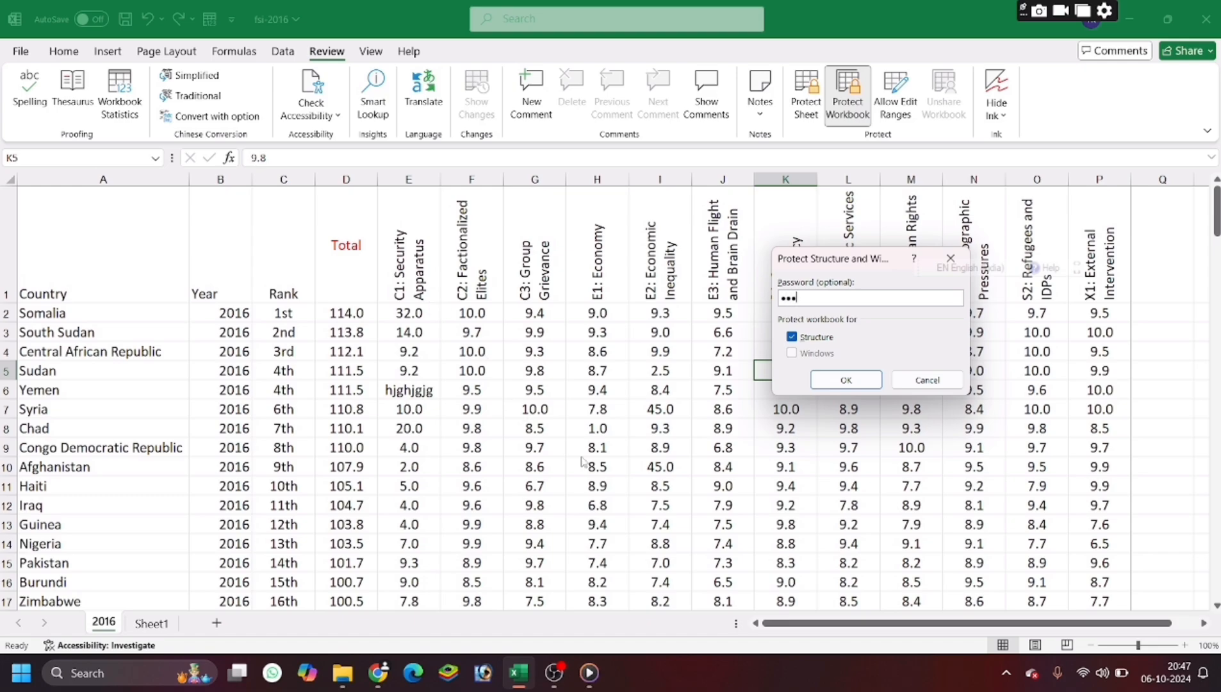
left_click(823, 384)
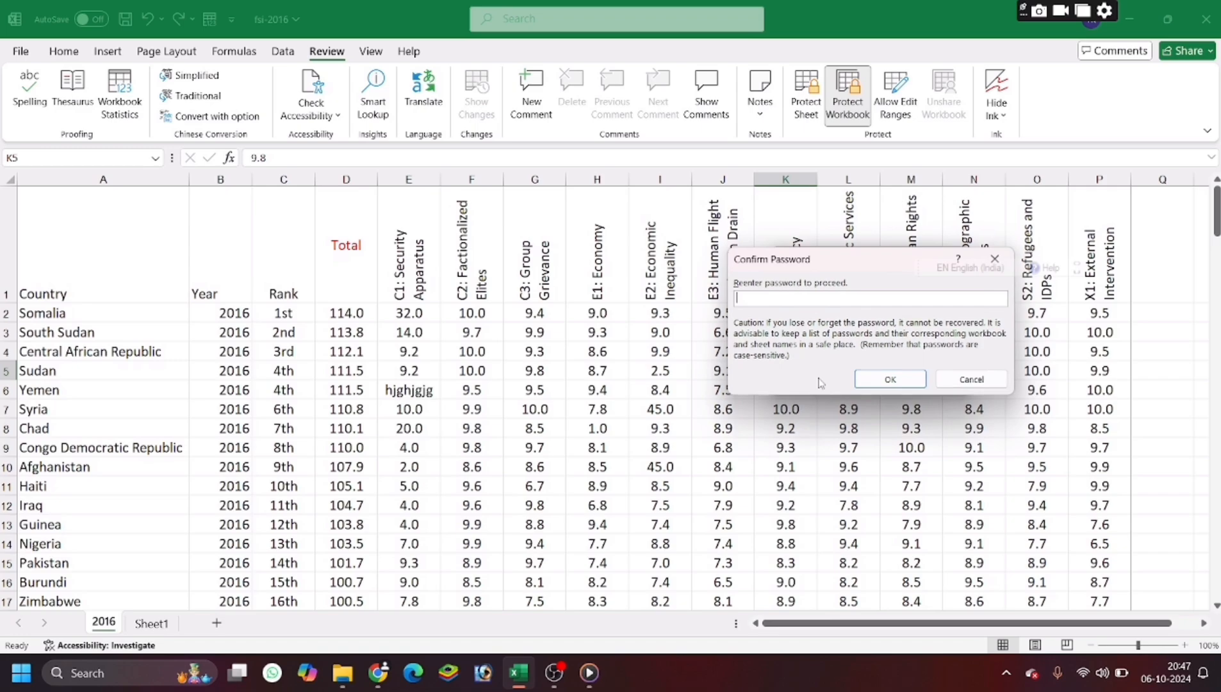
left_click(890, 379)
left_click(548, 371)
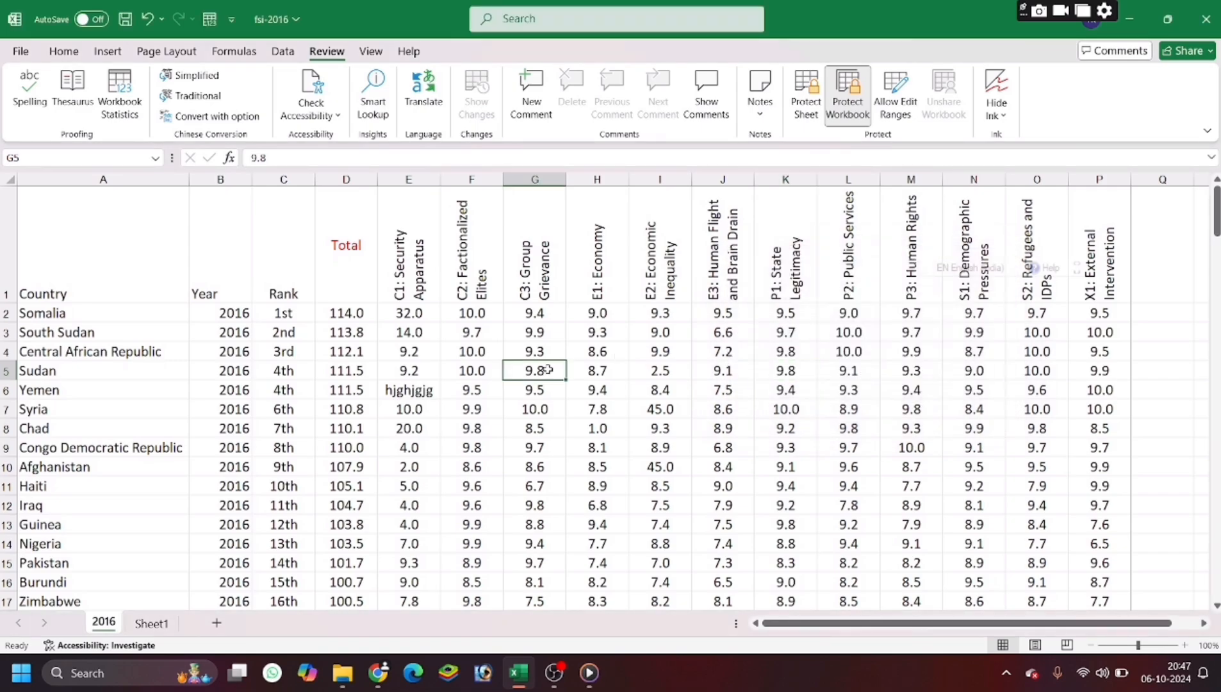
Check which sheet commands are available for 2016 and Sheet1 while the workbook structure is protected
right_click(102, 625)
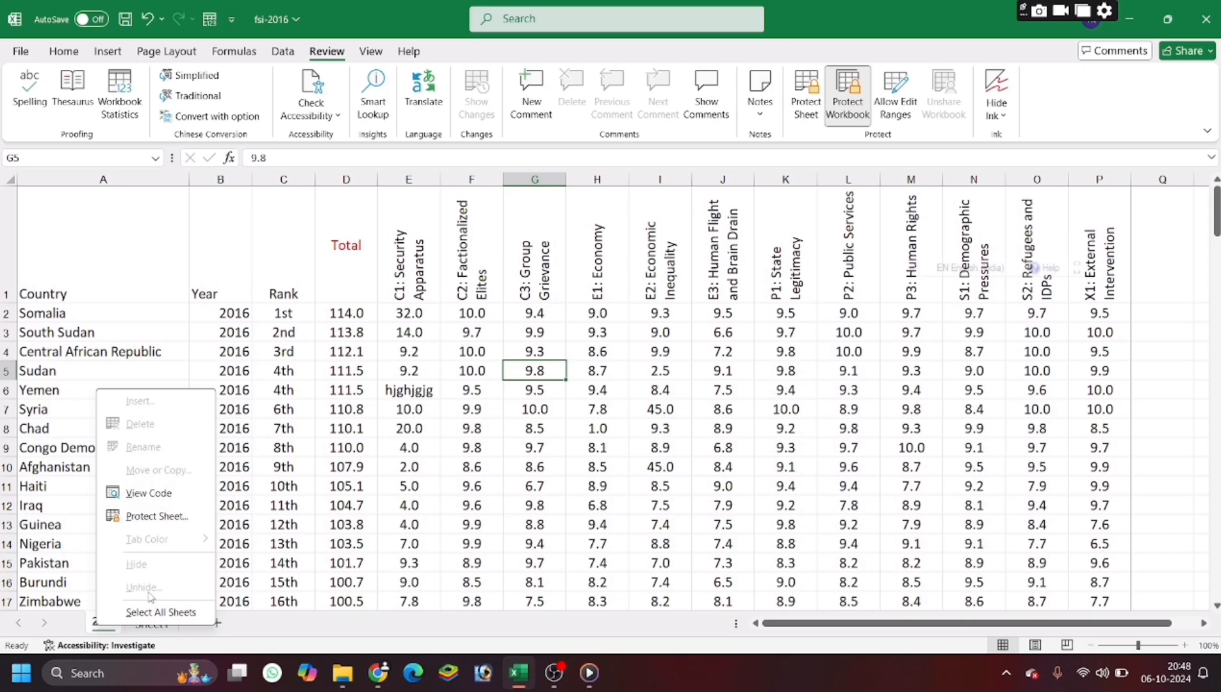
key("Escape")
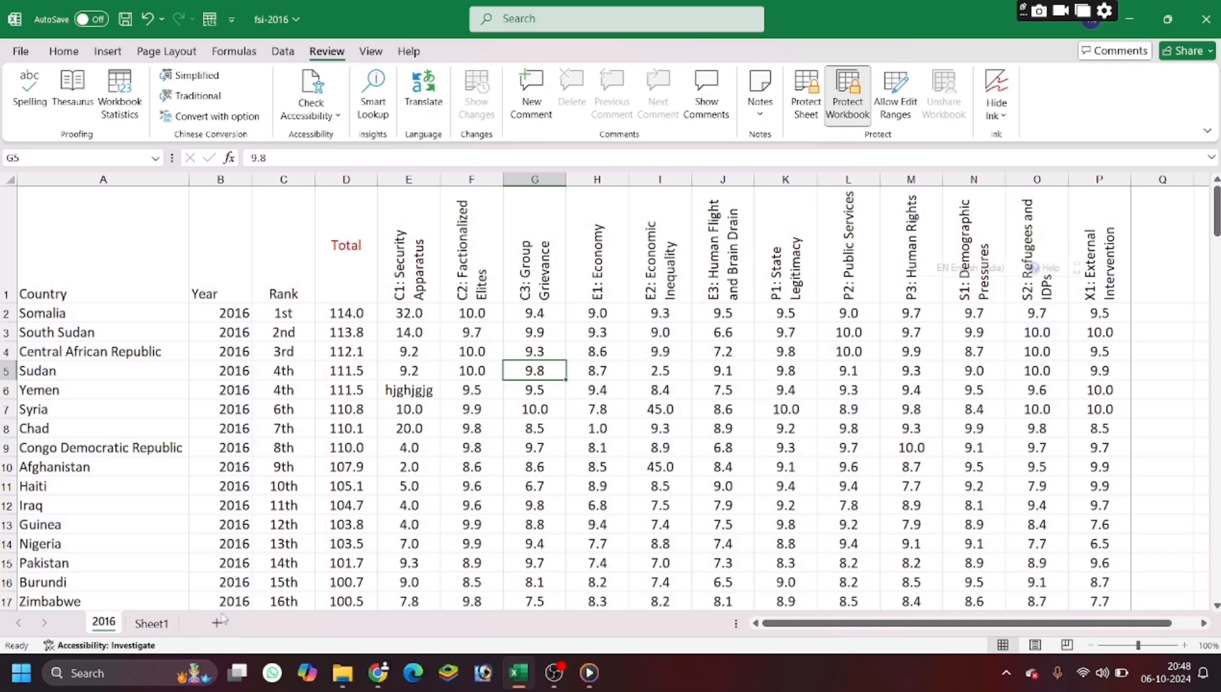
left_click(149, 625)
right_click(152, 624)
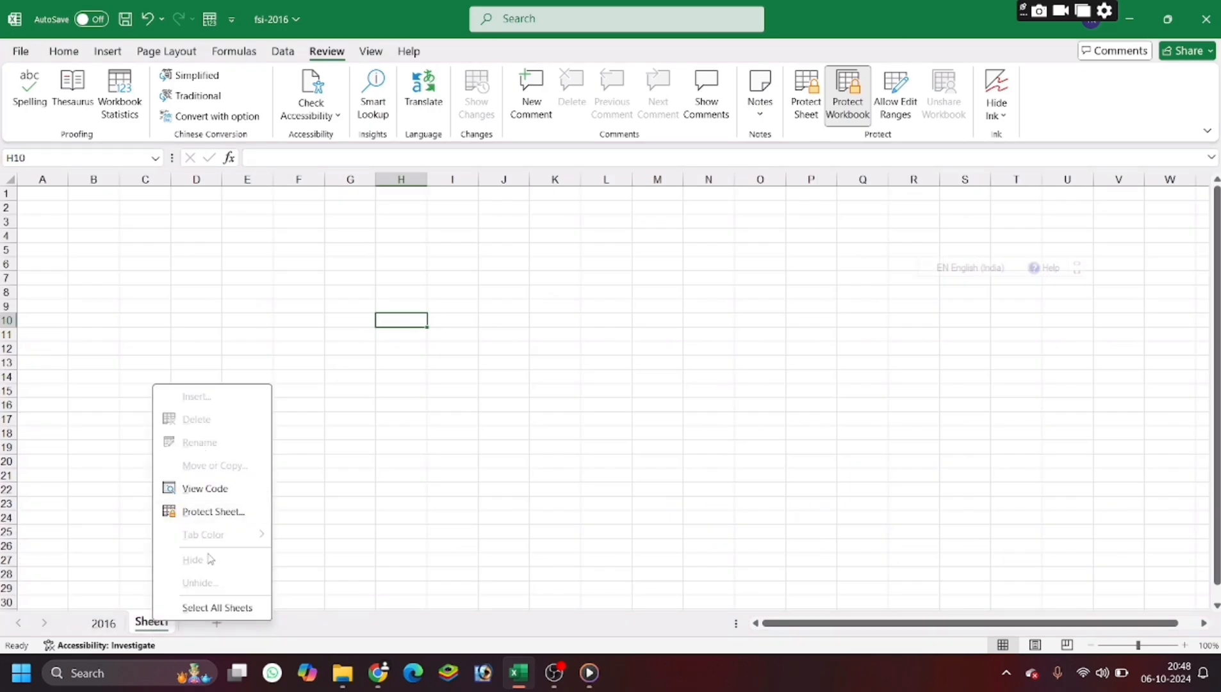
left_click(111, 629)
left_click(104, 622)
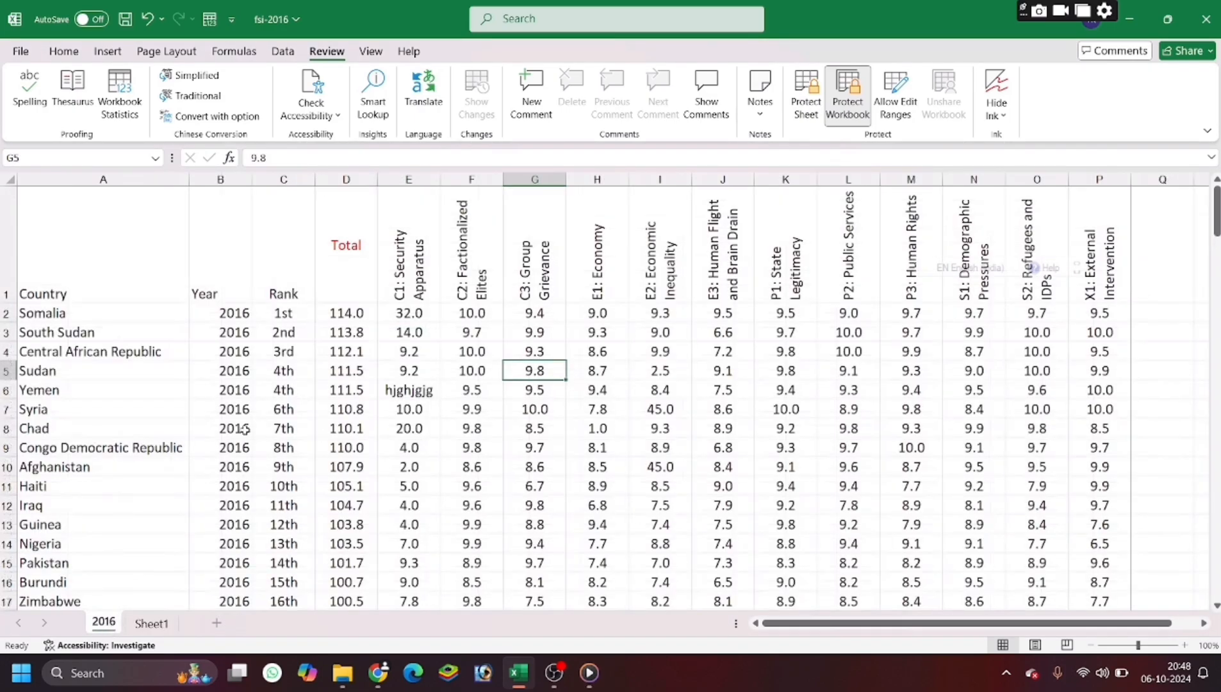
Remove the workbook structure protection by entering the workbook password
left_click(494, 494)
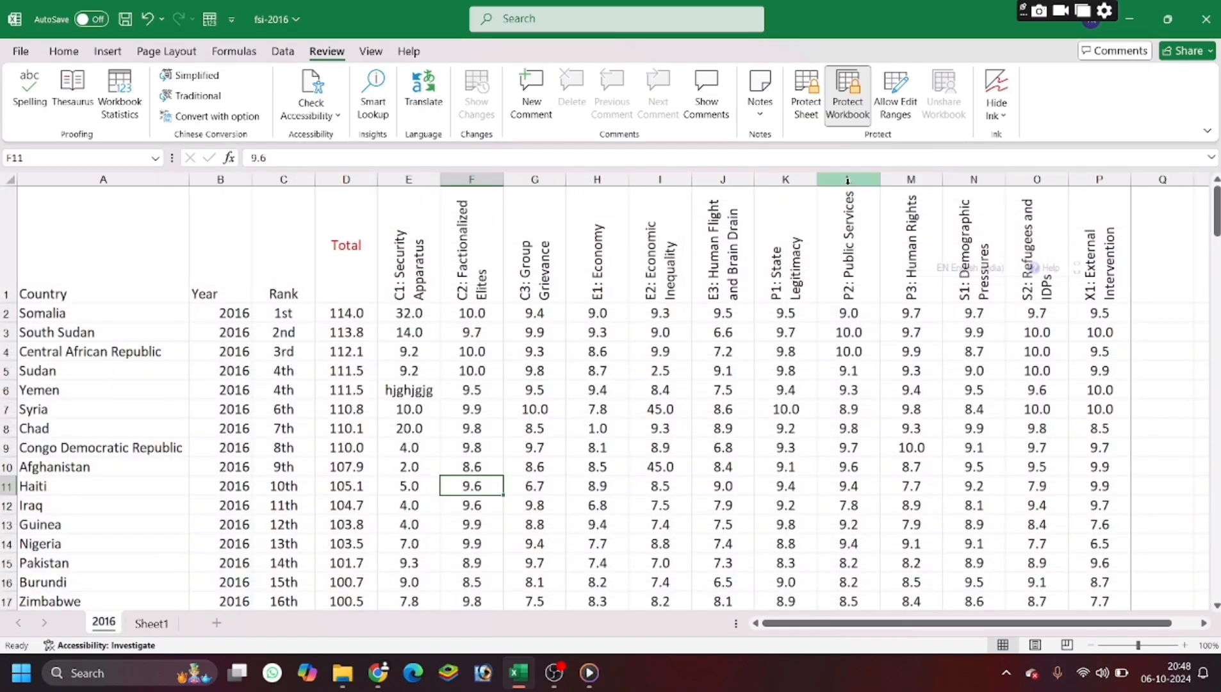
left_click(847, 116)
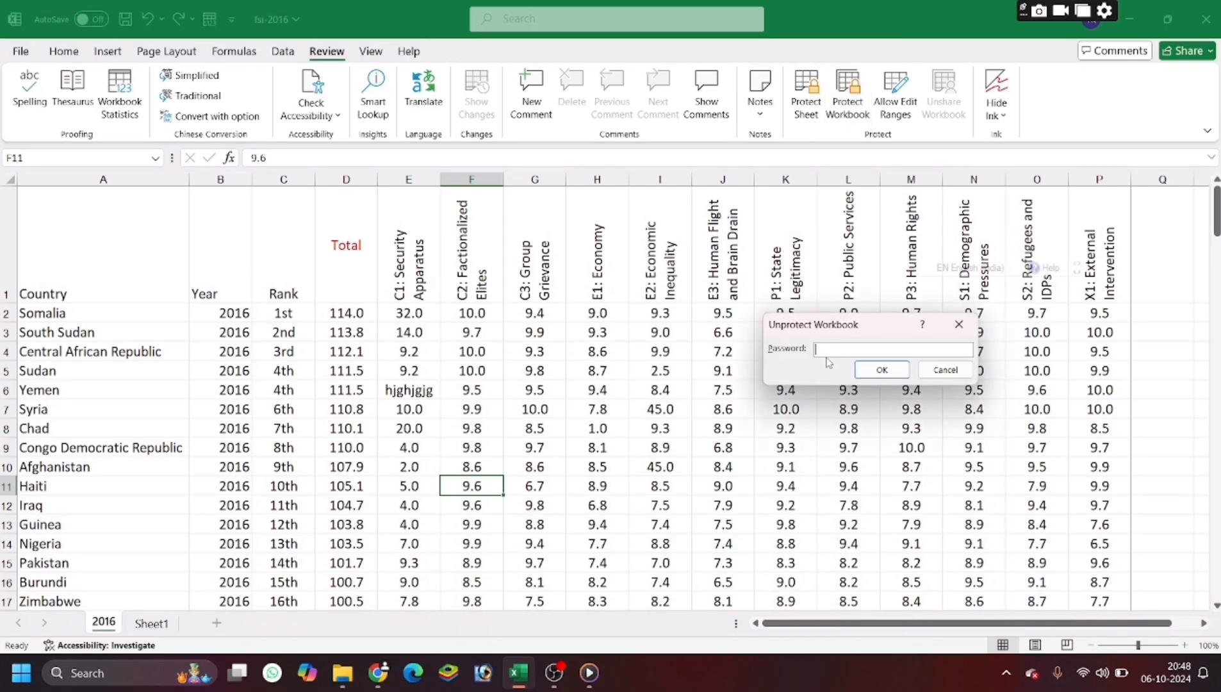
type("1")
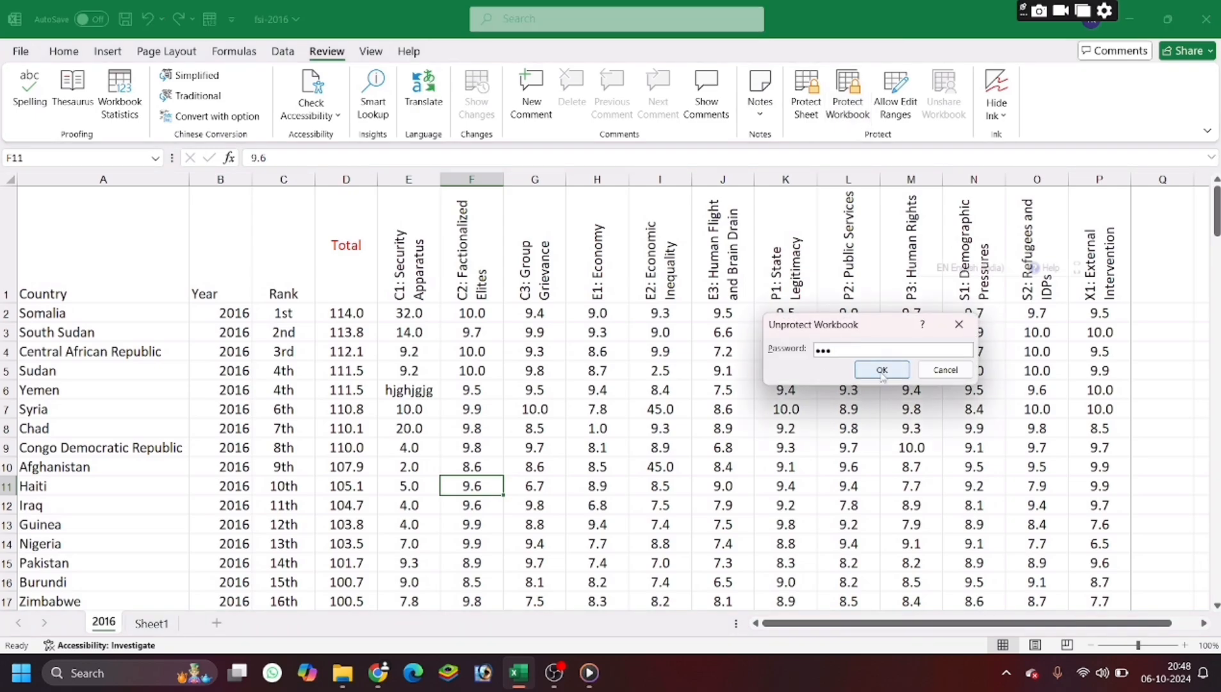
left_click(881, 371)
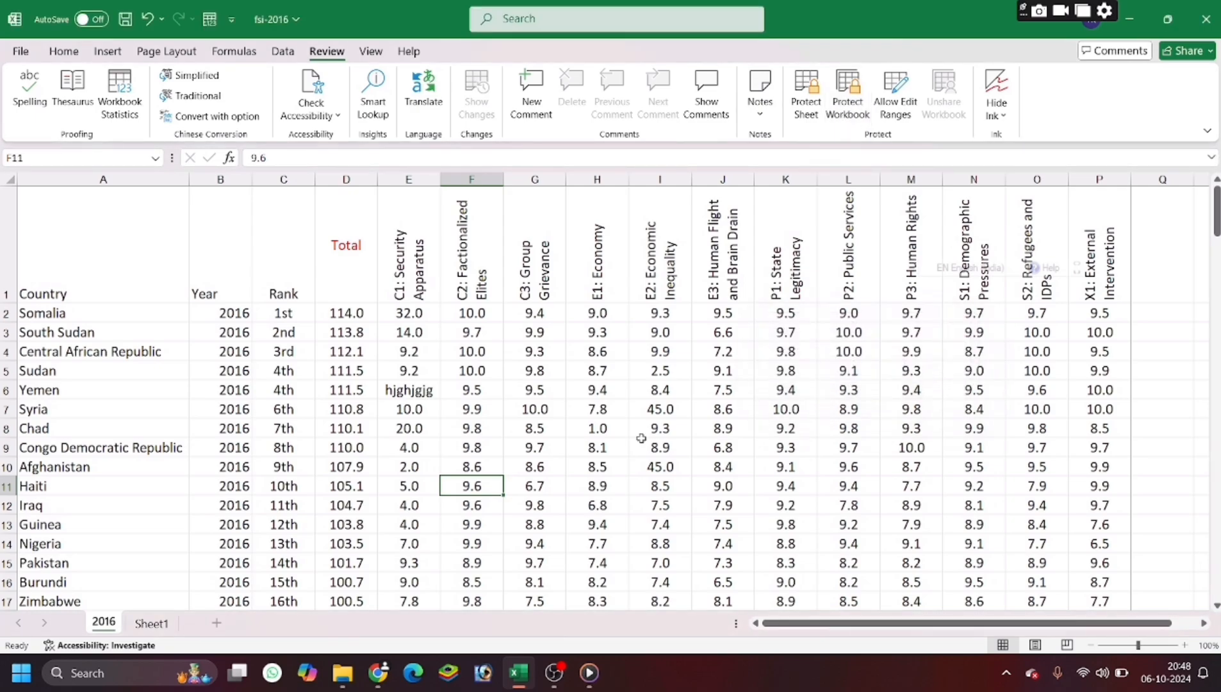
Check the sheet commands for 2016 and Sheet1 again without workbook protection, and return to the 2016 sheet
right_click(108, 625)
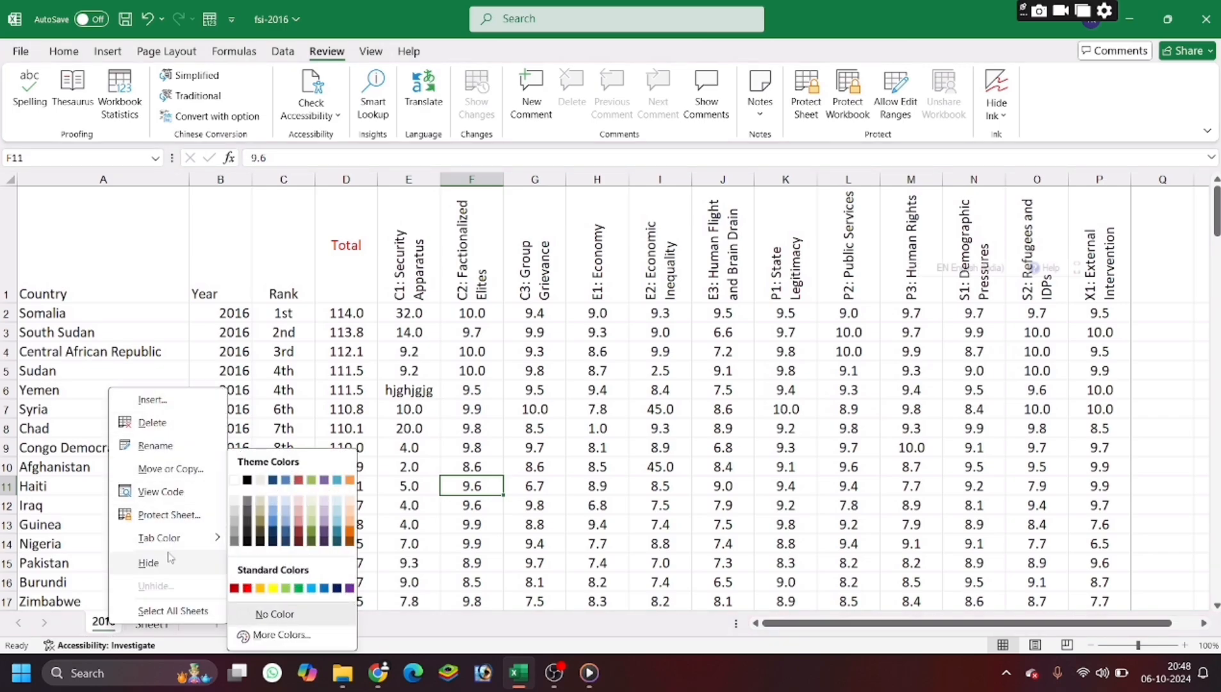
left_click(273, 623)
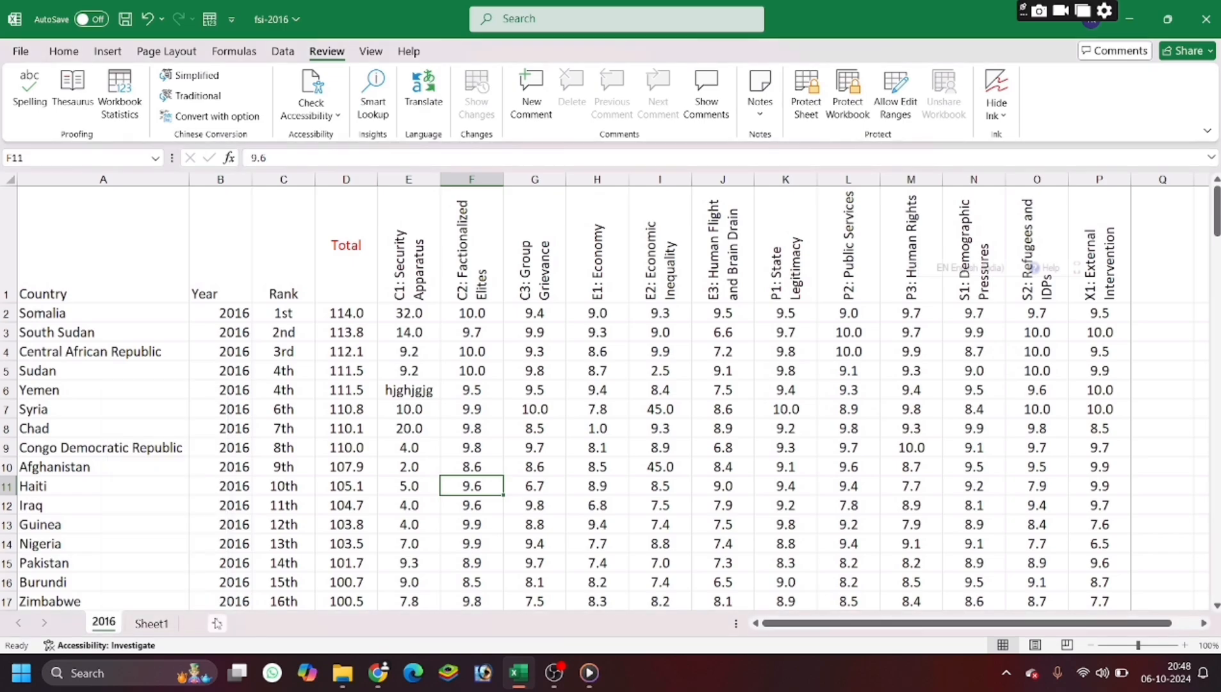
right_click(152, 623)
key("Escape")
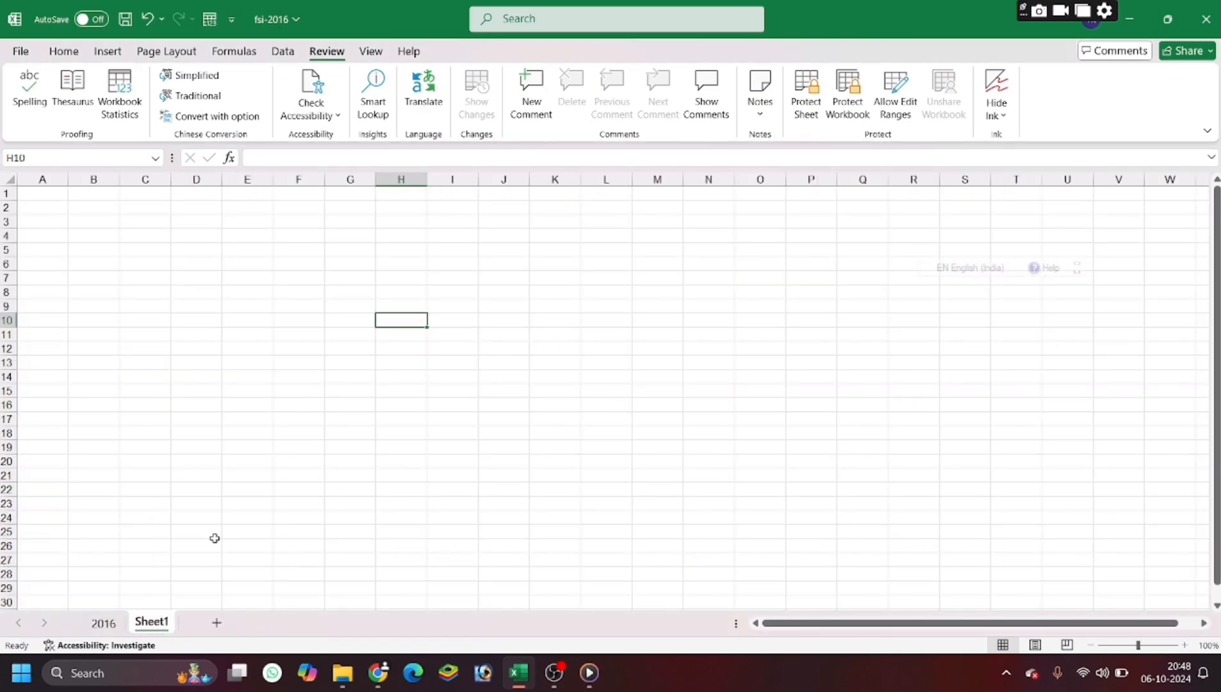
left_click(104, 623)
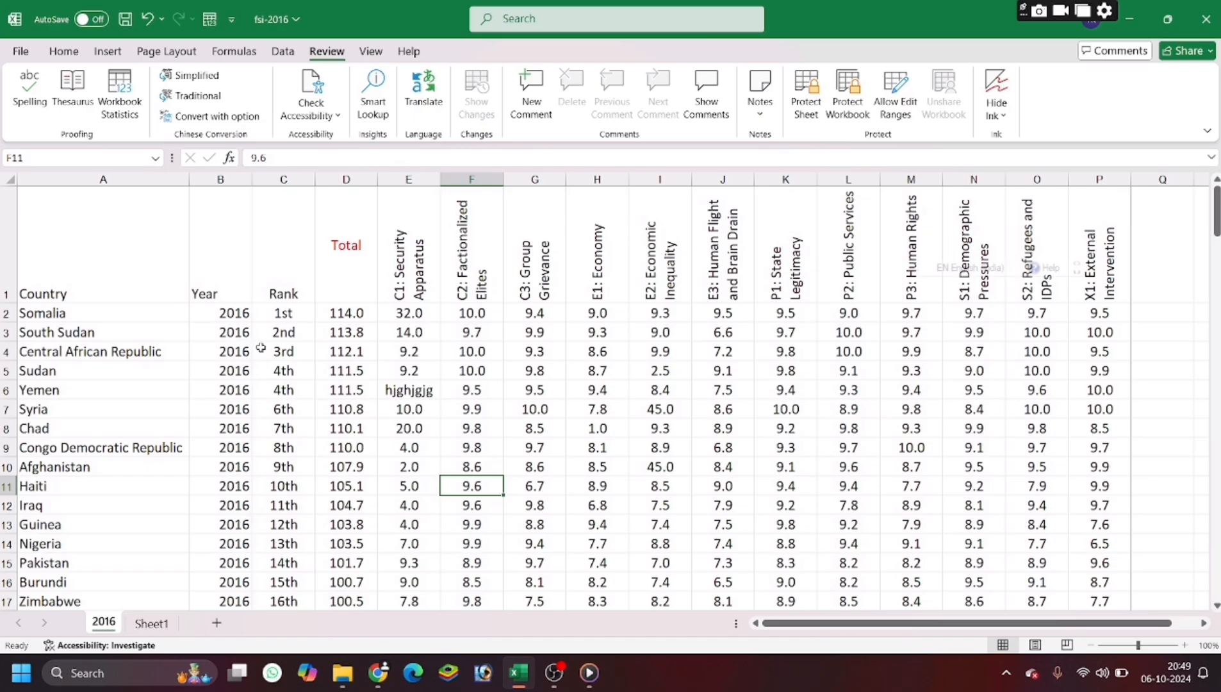
Look through the 2016 sheet's rows and its Economy, Economic Inequality and Factionalized Elites columns as possible ranges for restricted editing
scroll(282, 352, "down", 5)
scroll(291, 357, "up", 4)
scroll(291, 358, "down", 6)
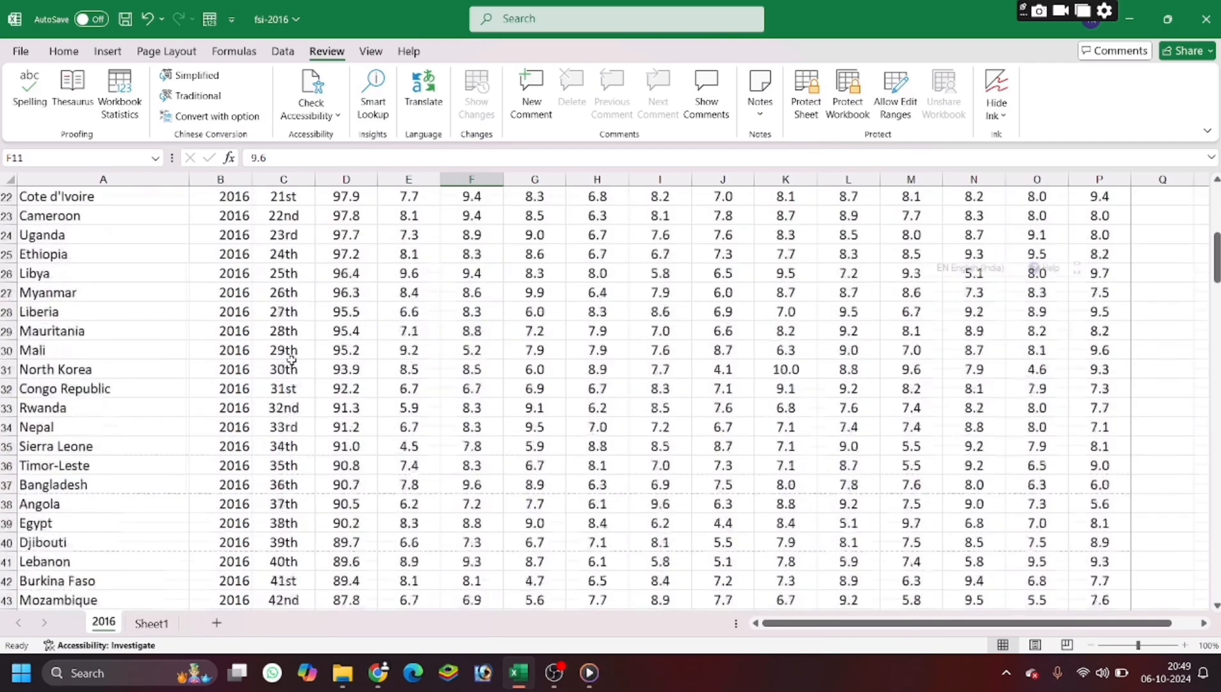
scroll(292, 358, "up", 7)
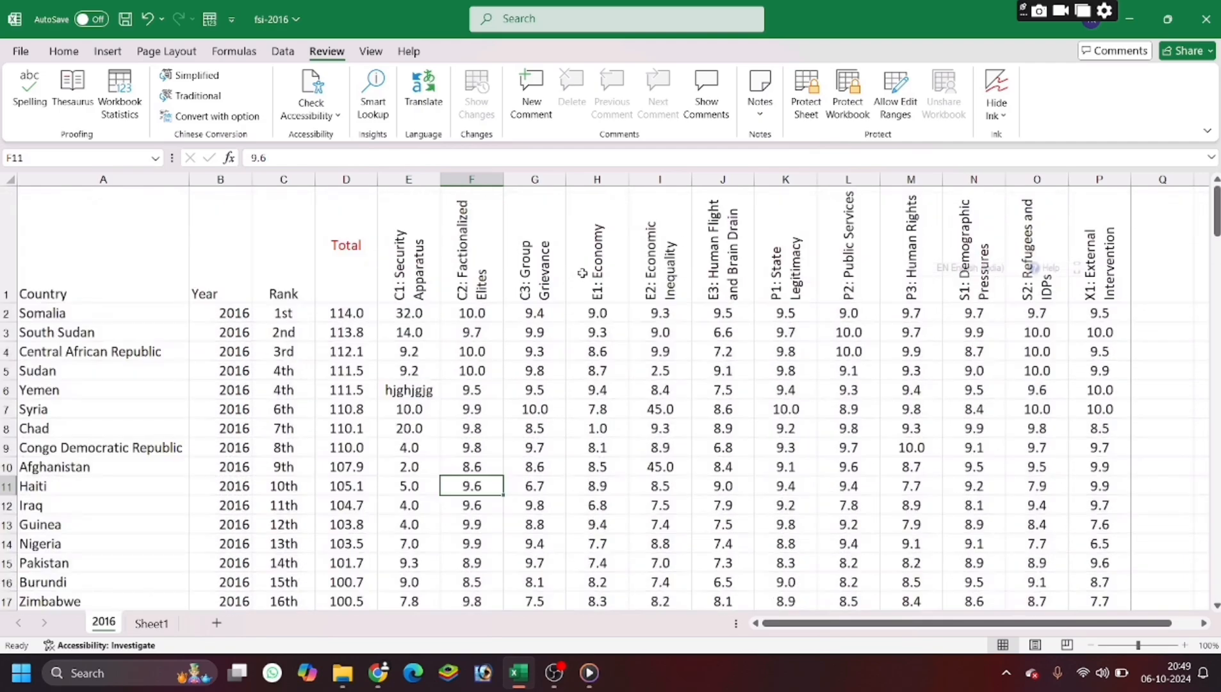
left_click(596, 179)
scroll(608, 339, "down", 12)
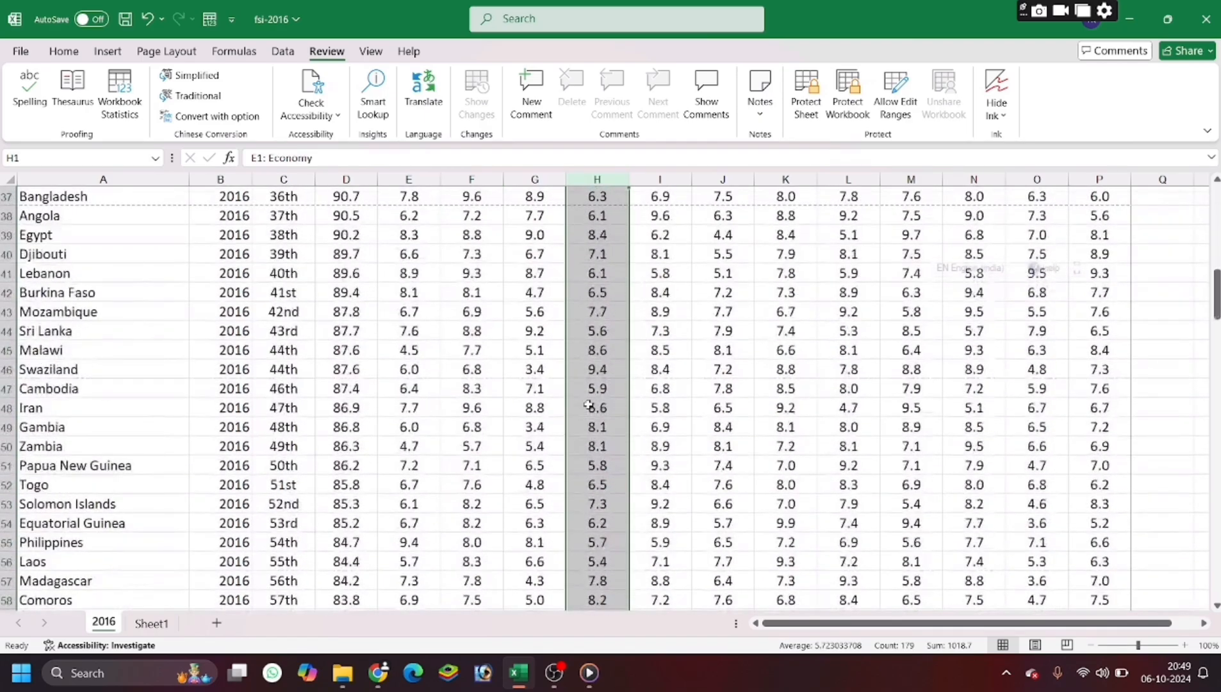
scroll(588, 405, "down", 14)
scroll(588, 405, "up", 13)
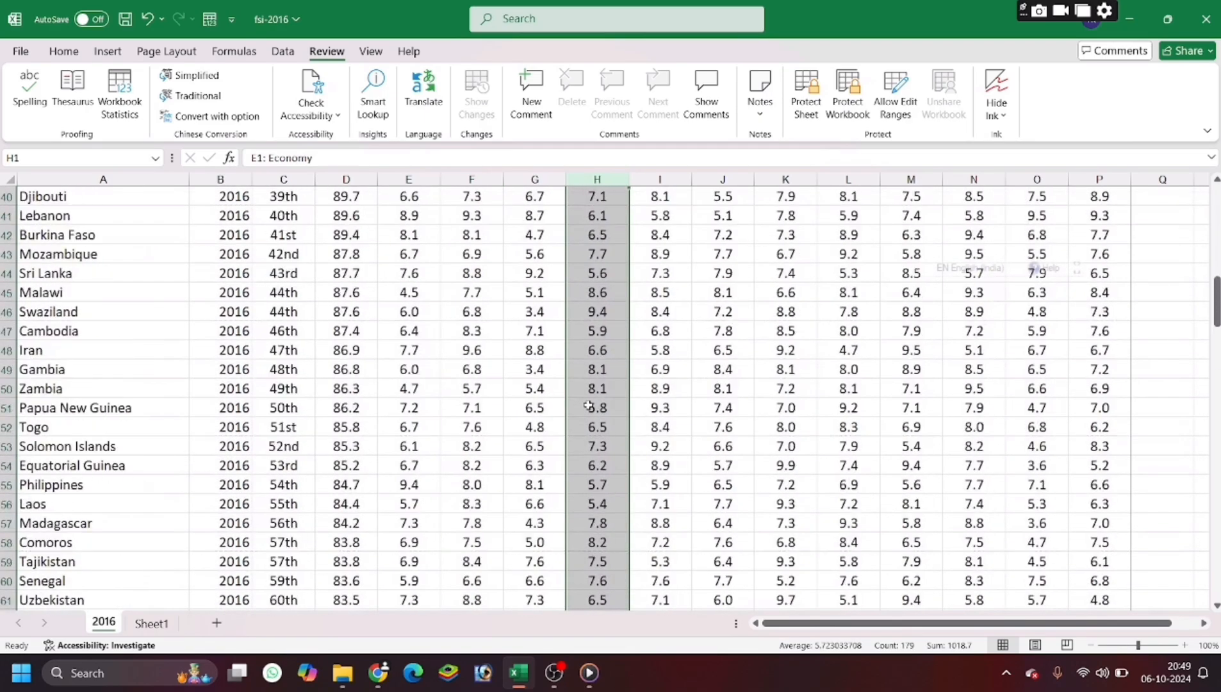
scroll(588, 405, "up", 13)
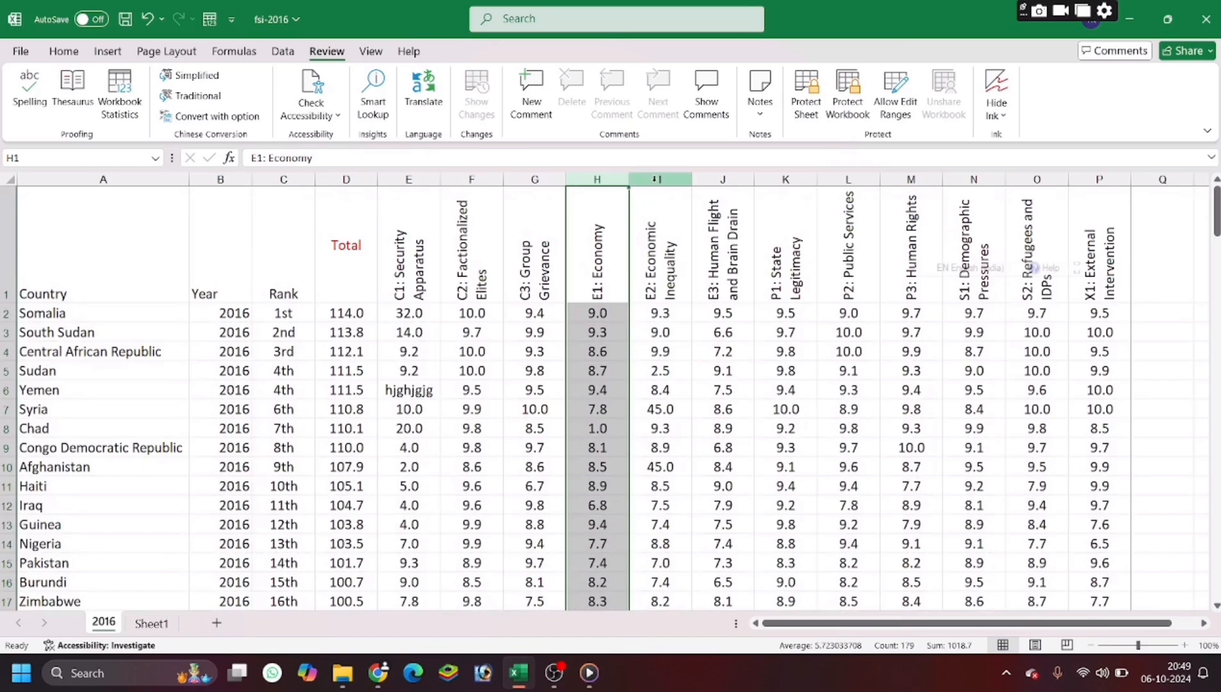
left_click(657, 179)
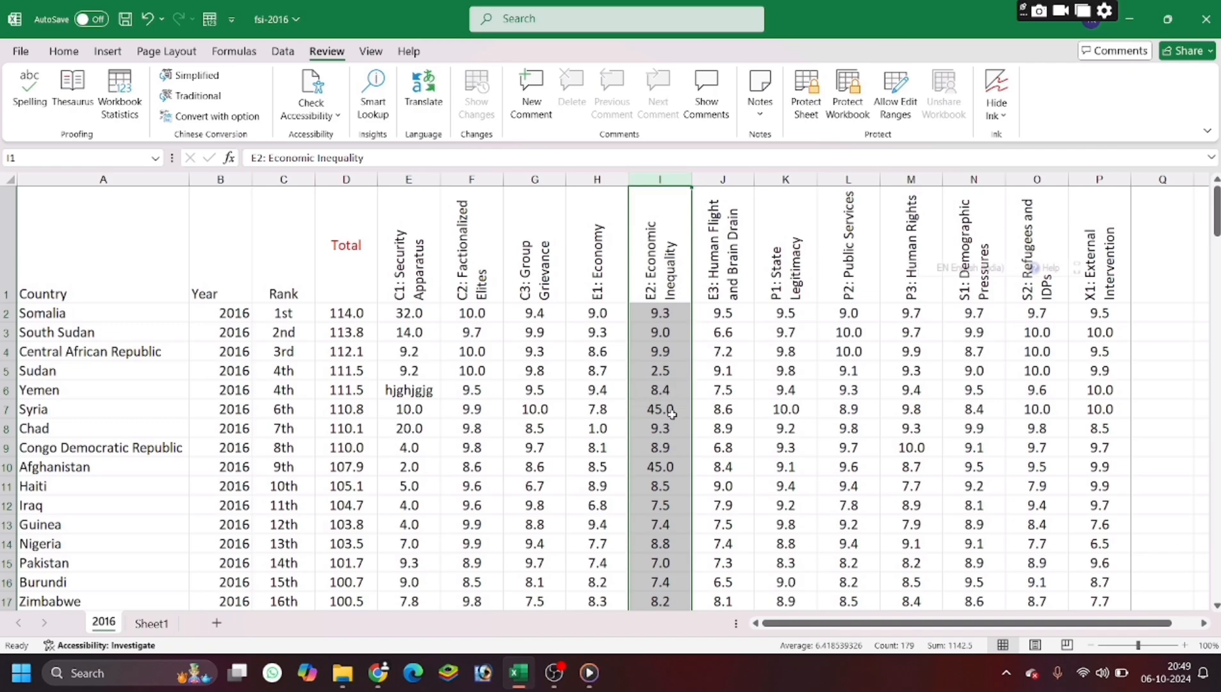
left_click(480, 422)
left_click(428, 413)
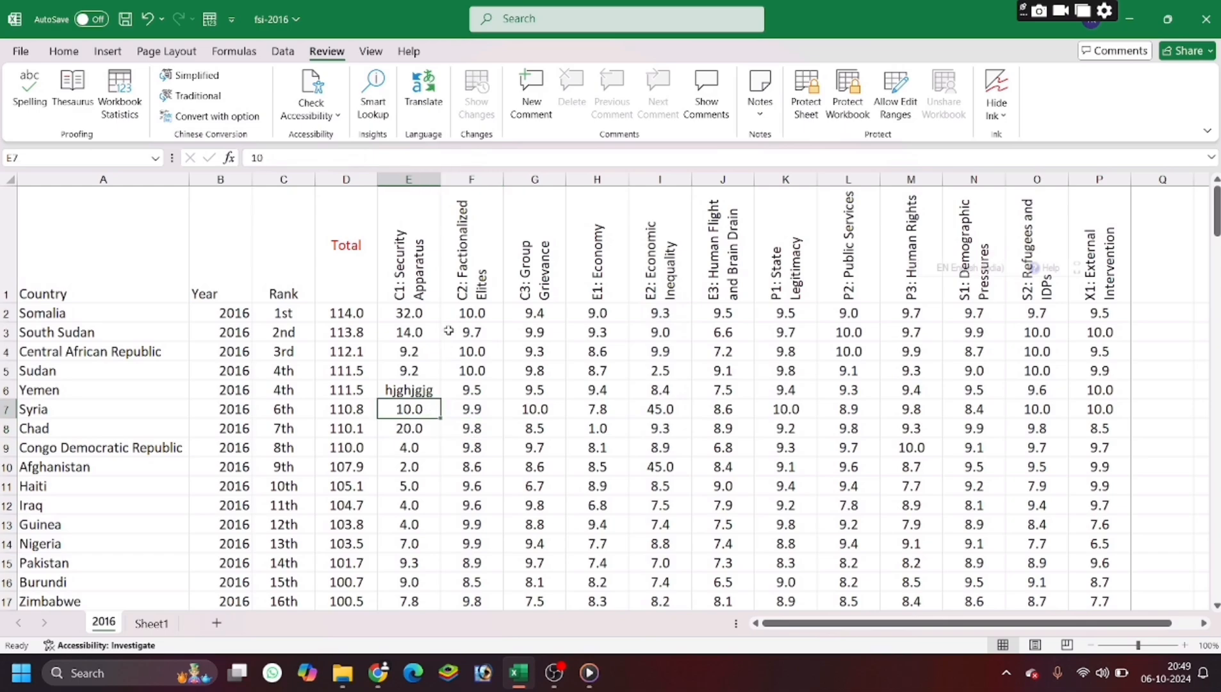
left_click(481, 179)
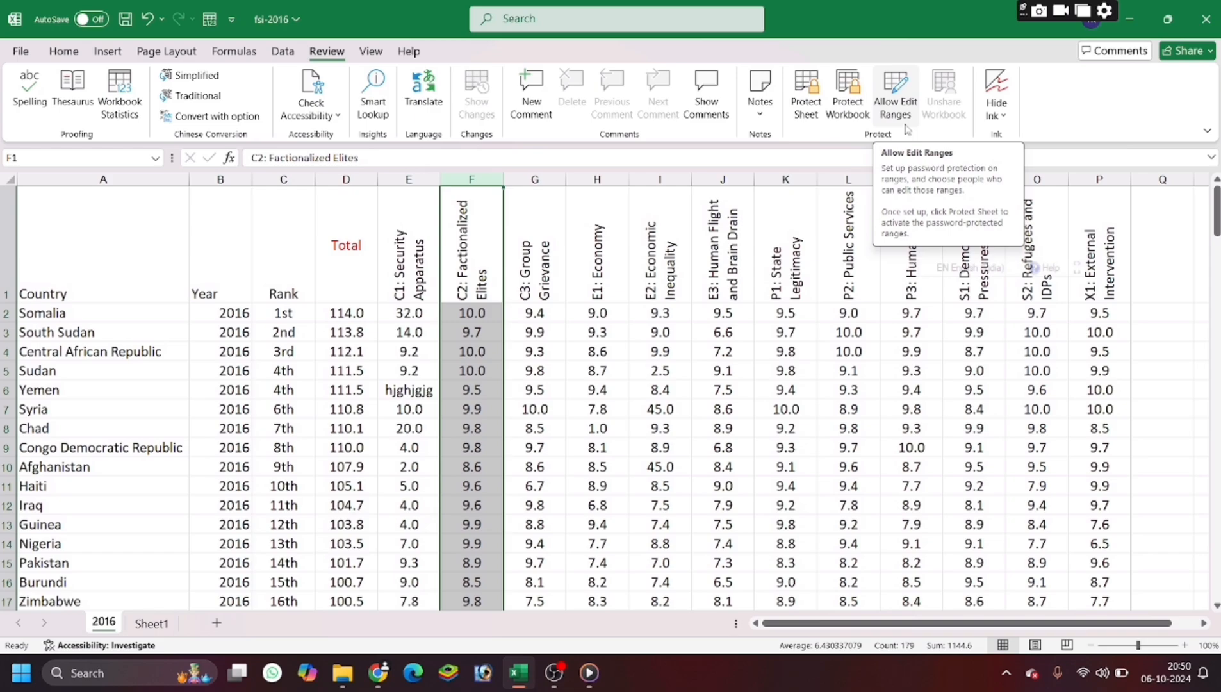
left_click(688, 329)
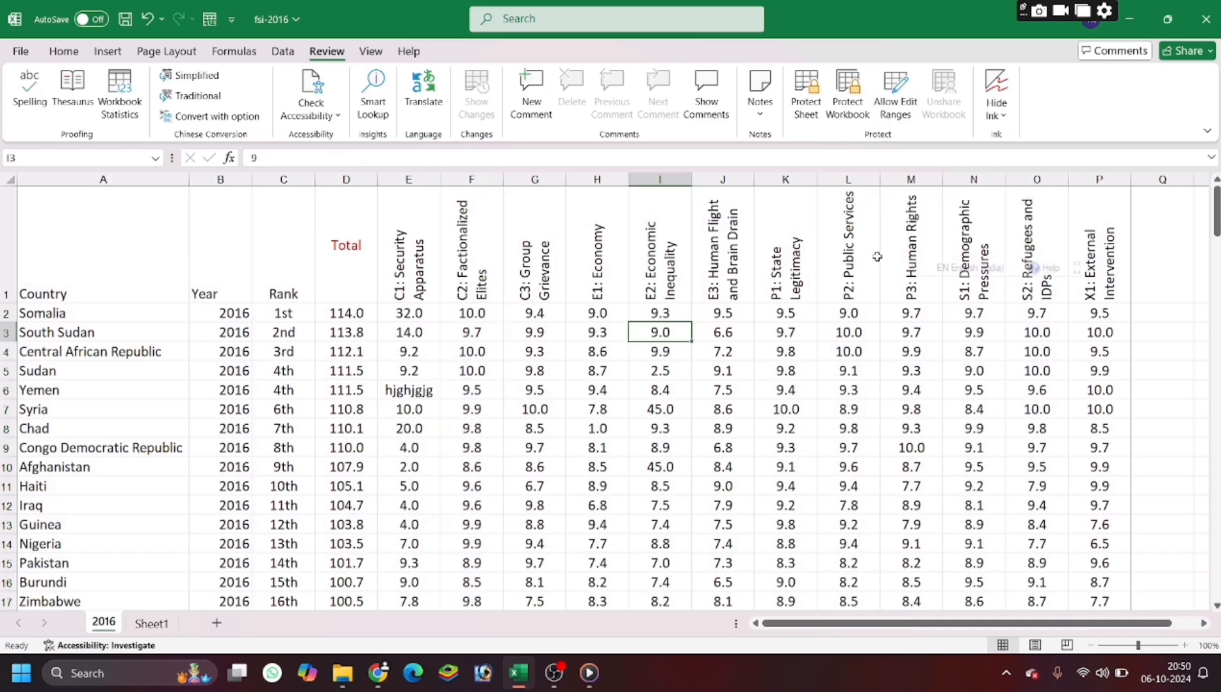
Start a new range in Allow Edit Ranges and title it "security"
left_click(889, 106)
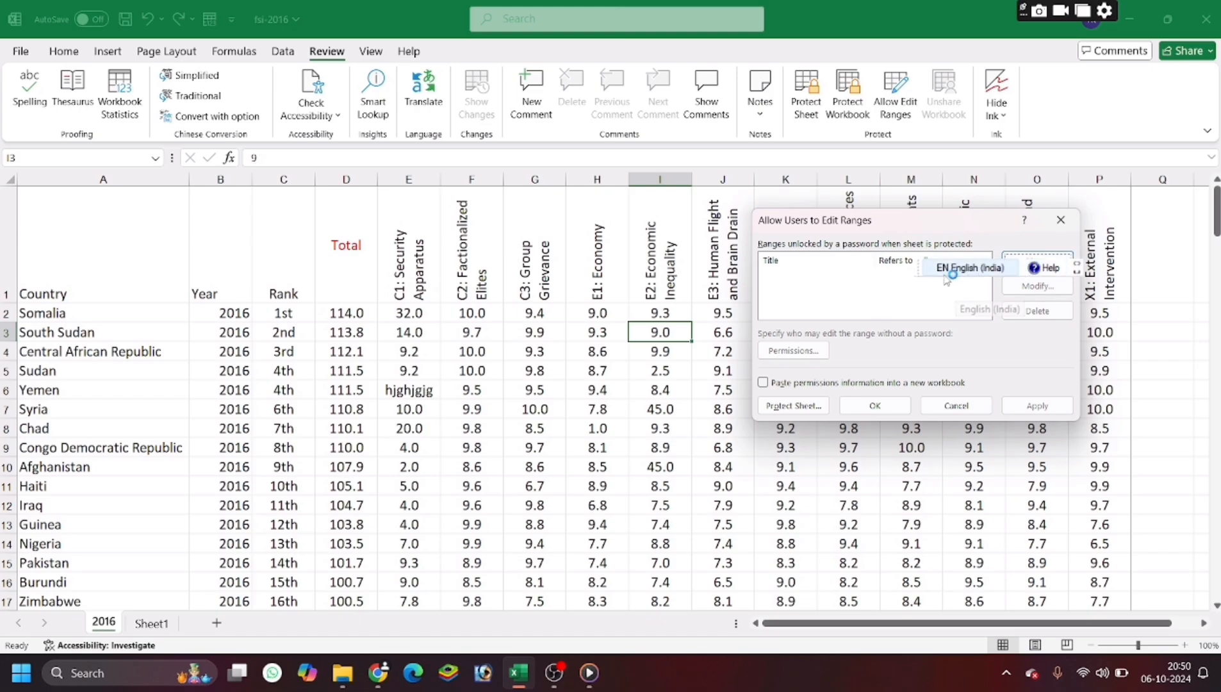
left_click_drag(918, 270, 1035, 536)
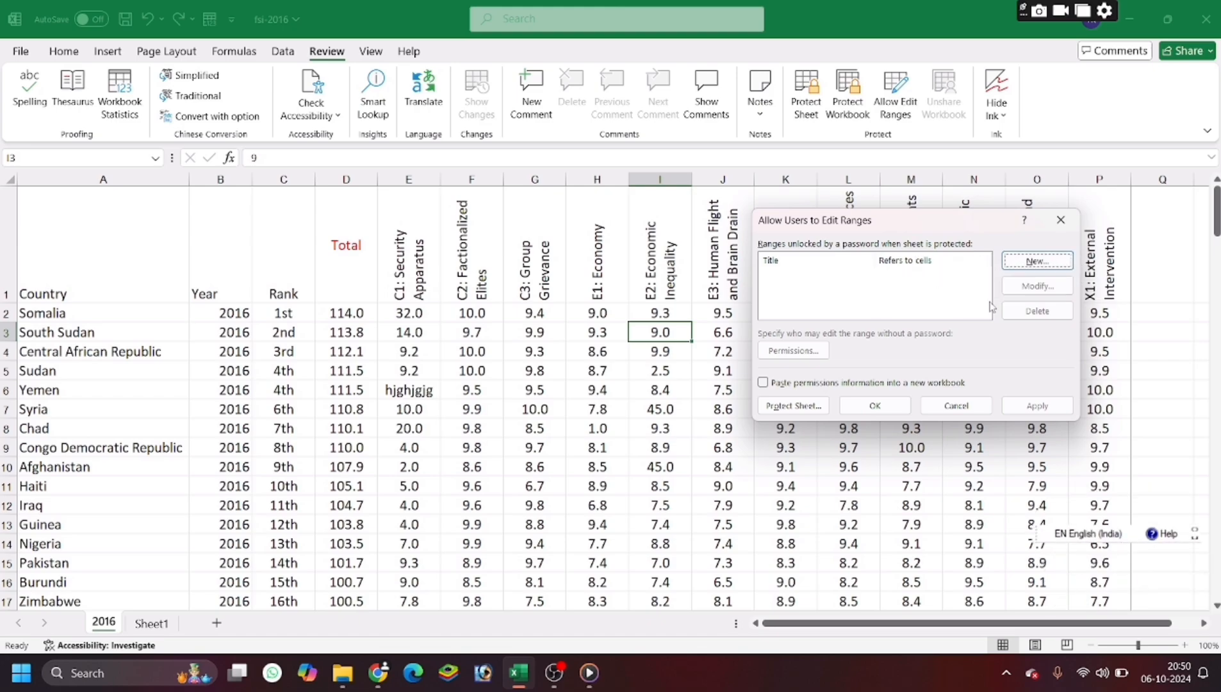
left_click(1036, 261)
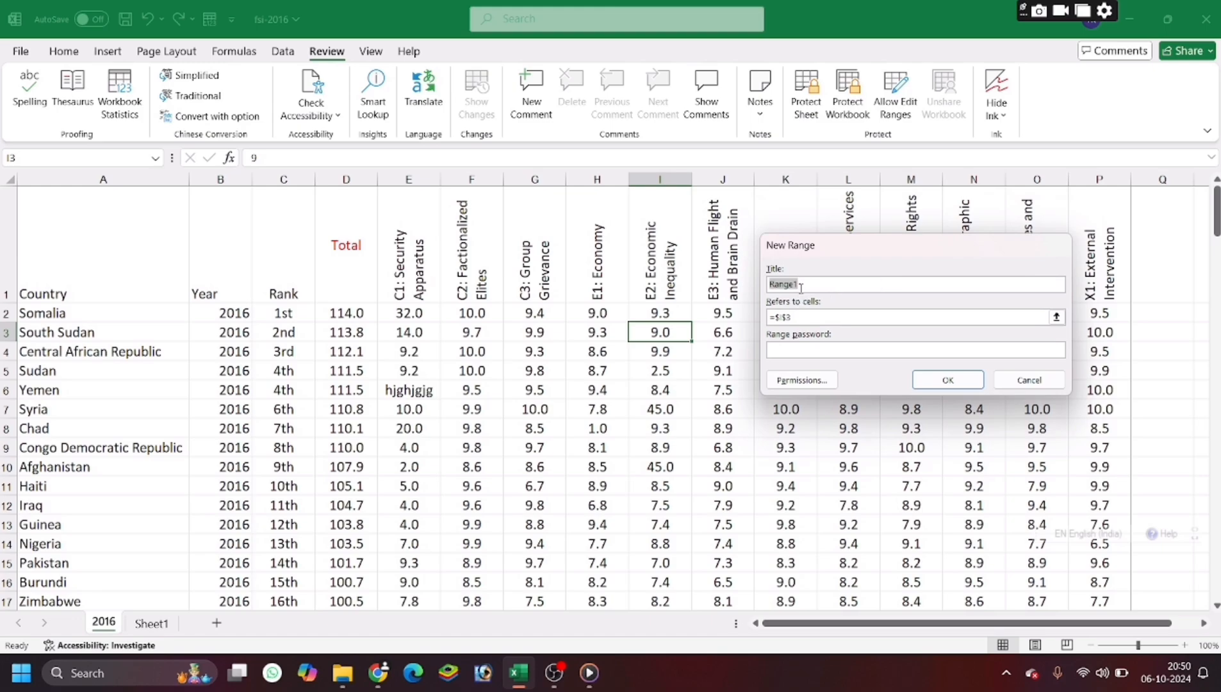
left_click(817, 285)
key("BackSpace")
key("BackSpace")
key("BackSpace")
key("BackSpace")
key("BackSpace")
key("BackSpace")
key("BackSpace")
type("seru")
Set the security range to cells E1:E17 and assign it a confirmed range password
left_click(840, 316)
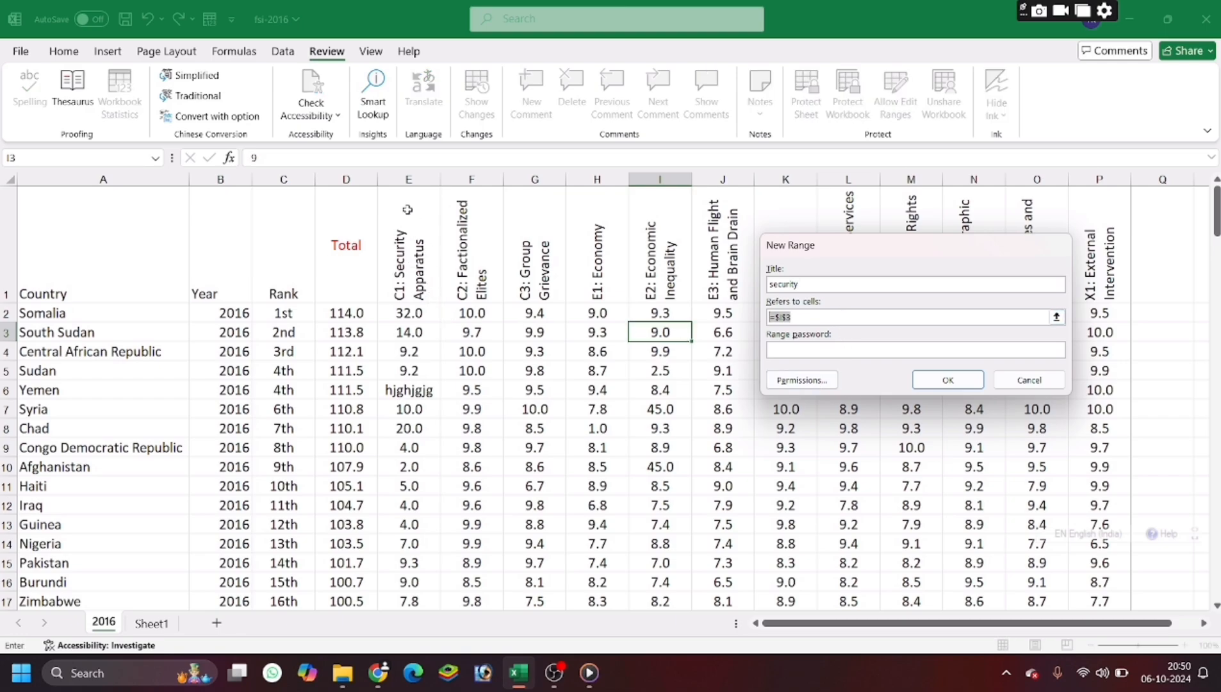
left_click_drag(408, 205, 398, 598)
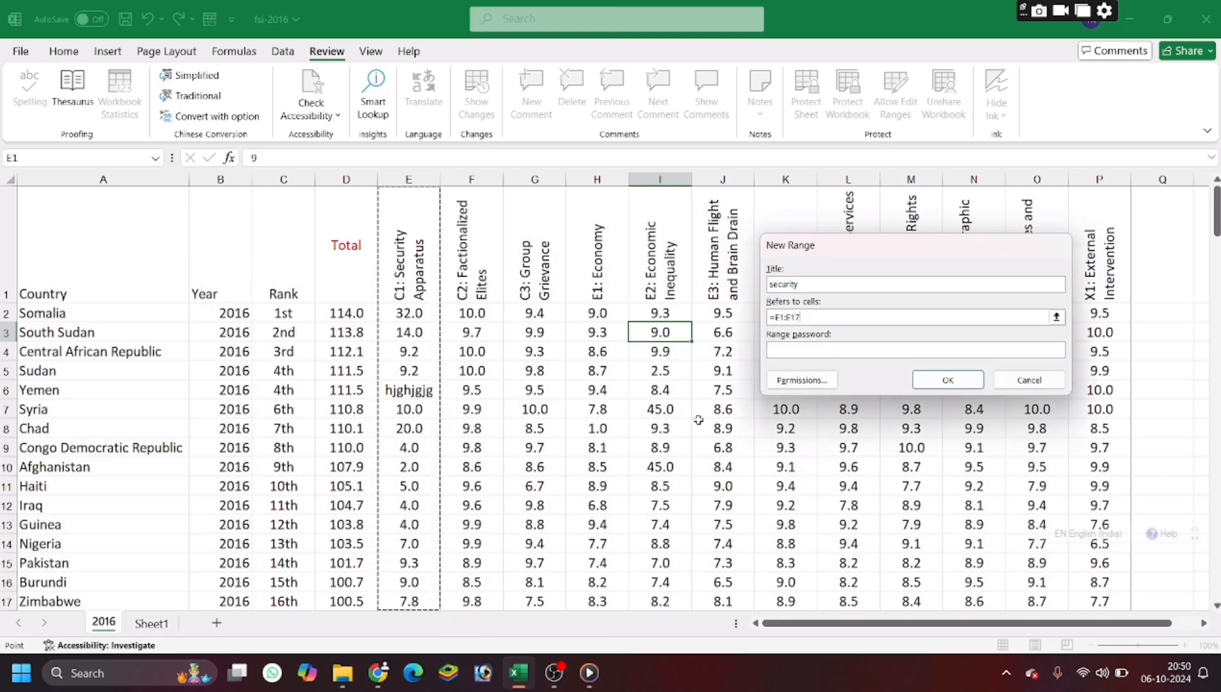
left_click(800, 351)
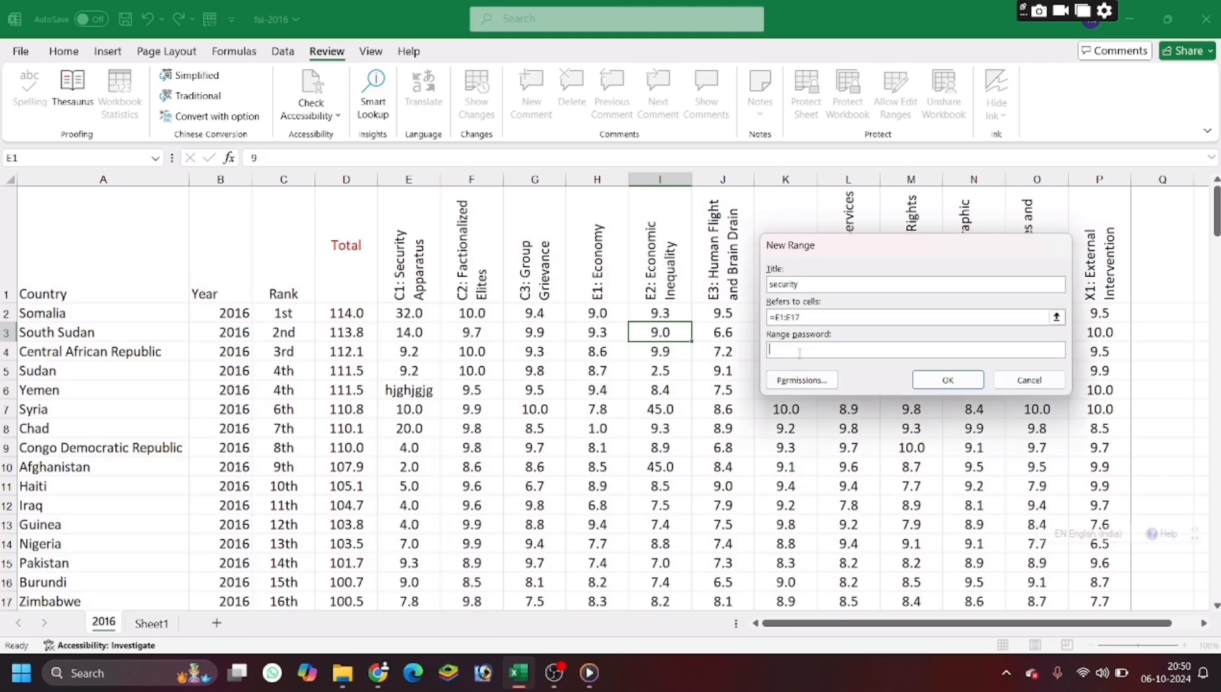
left_click(932, 388)
type("1")
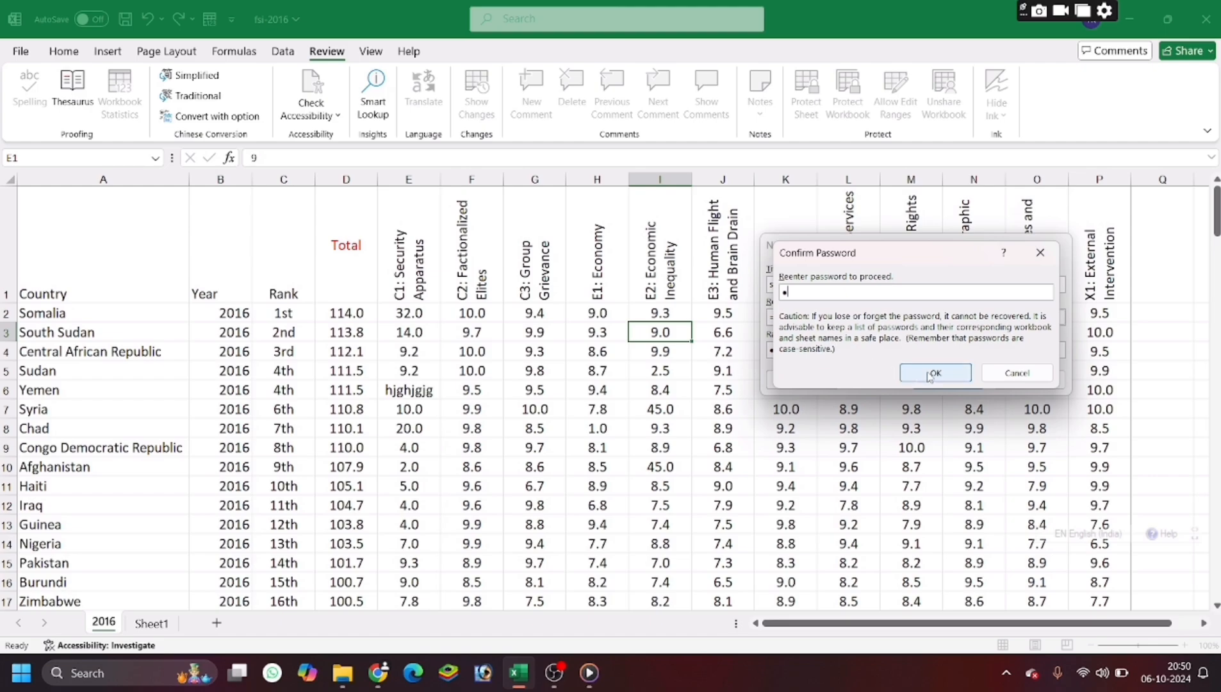
left_click(926, 371)
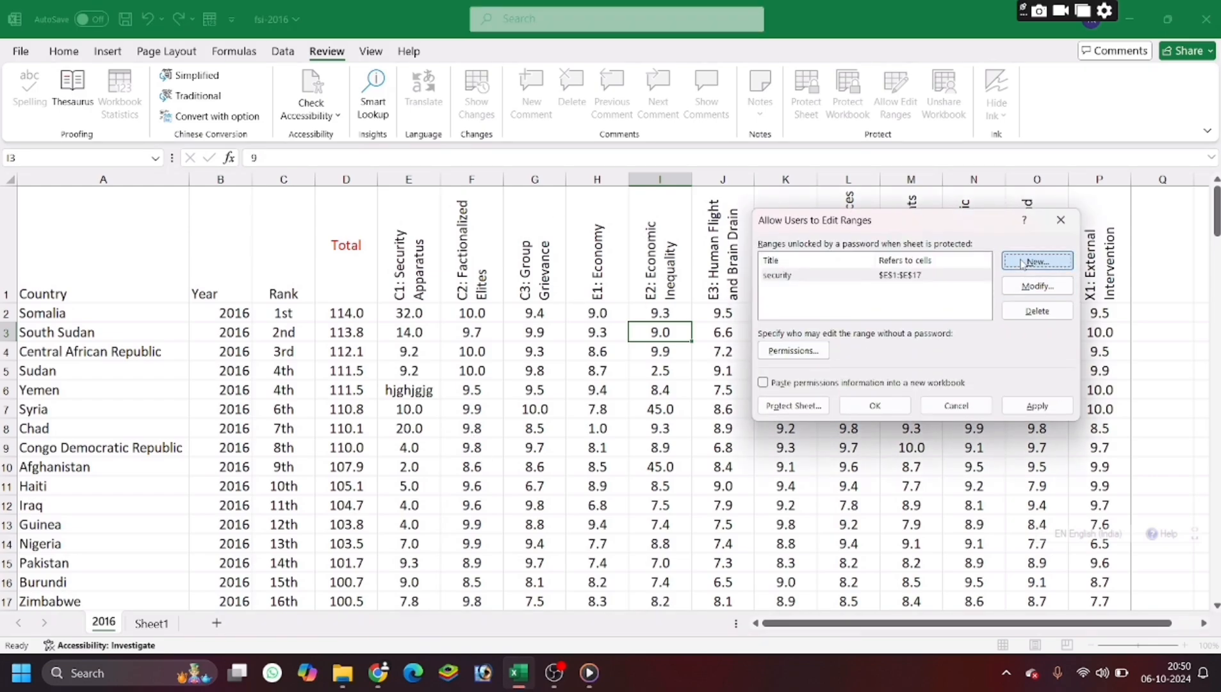
Add a second edit range titled "economy" for cells I1:I17 and assign it a confirmed range password
left_click(1019, 262)
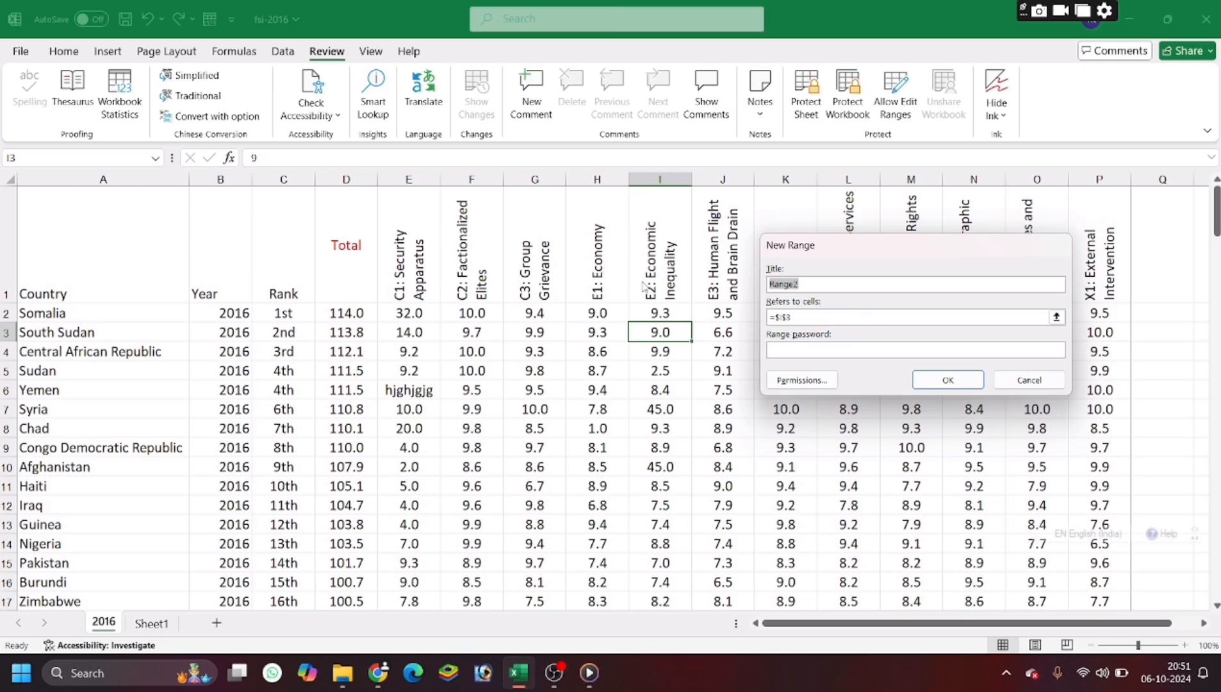
type("economy")
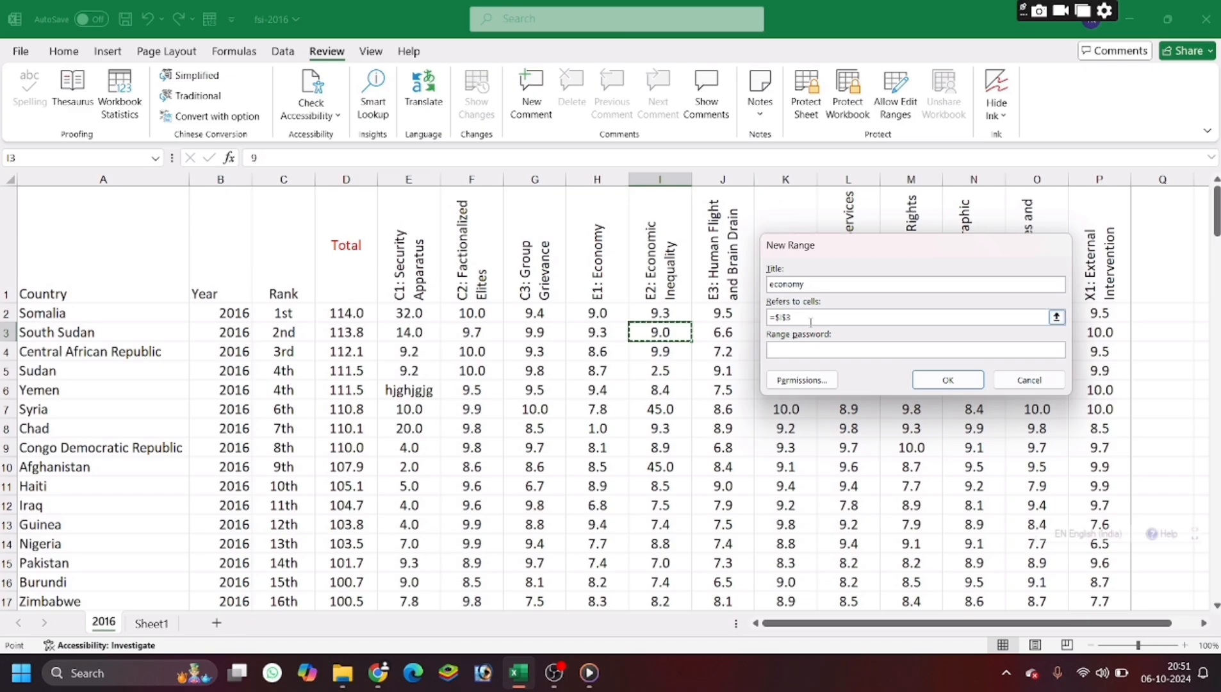
left_click(674, 255)
left_click_drag(674, 255, 708, 606)
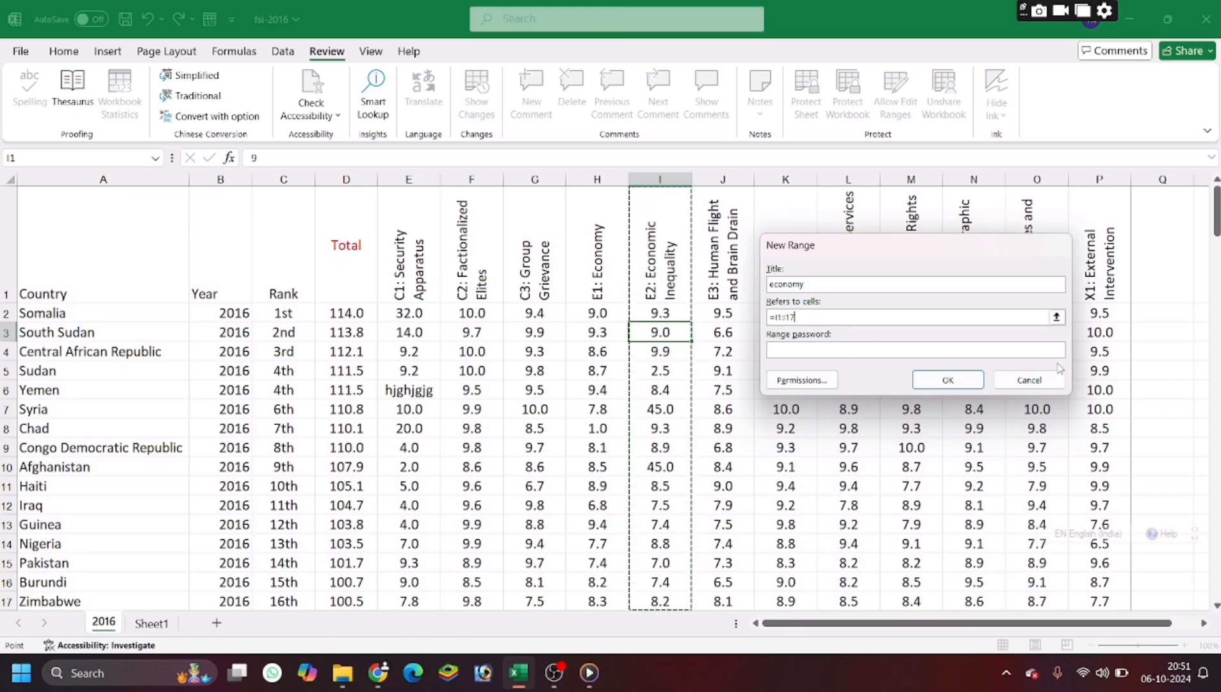
left_click(956, 351)
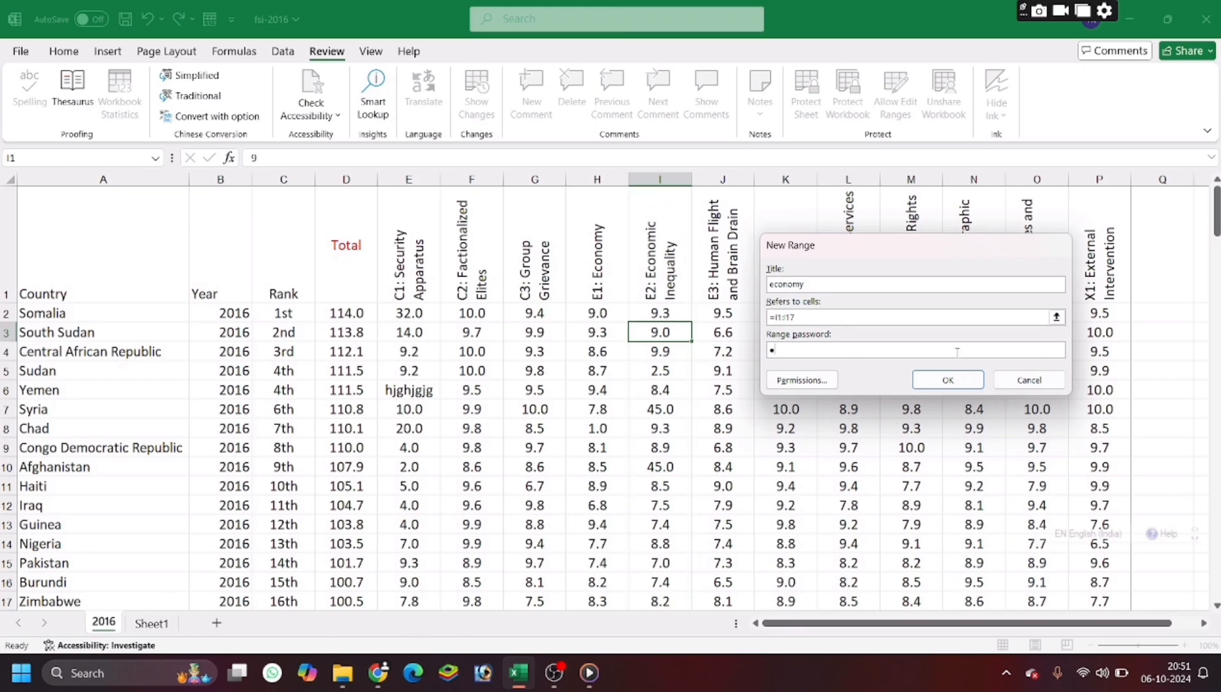
type("•")
key("Return")
type("•")
key("Return")
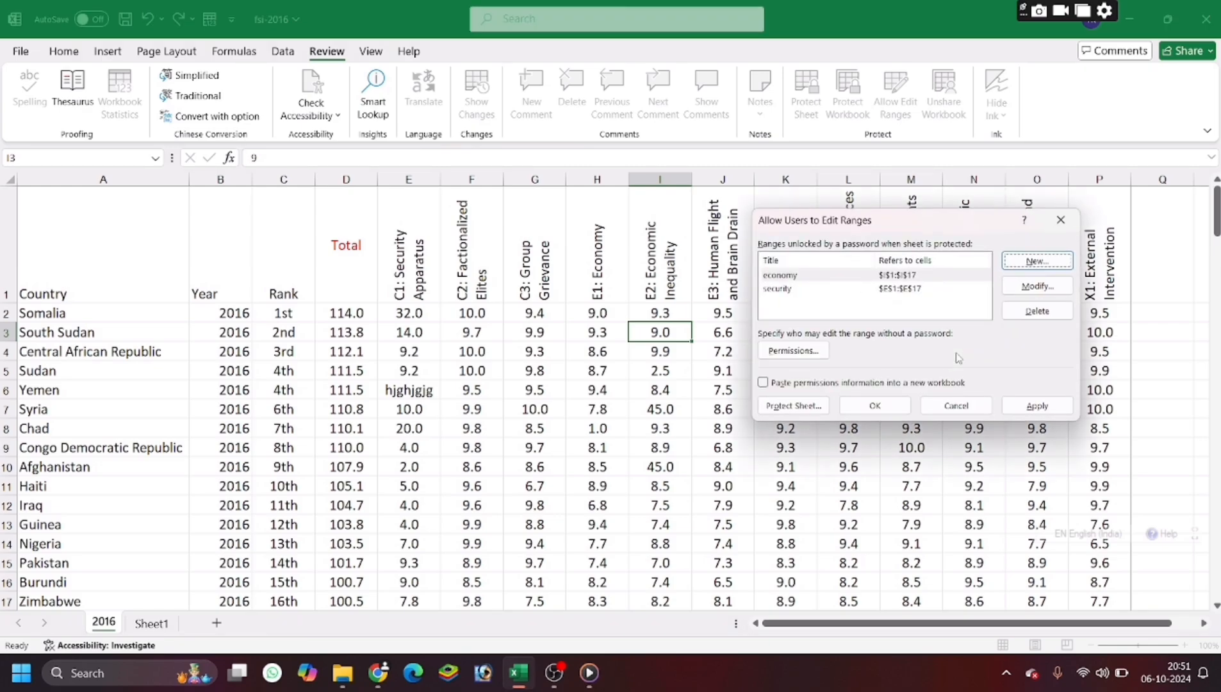
Protect the 2016 sheet from Allow Edit Ranges by entering and confirming the sheet's unprotect password
left_click(789, 413)
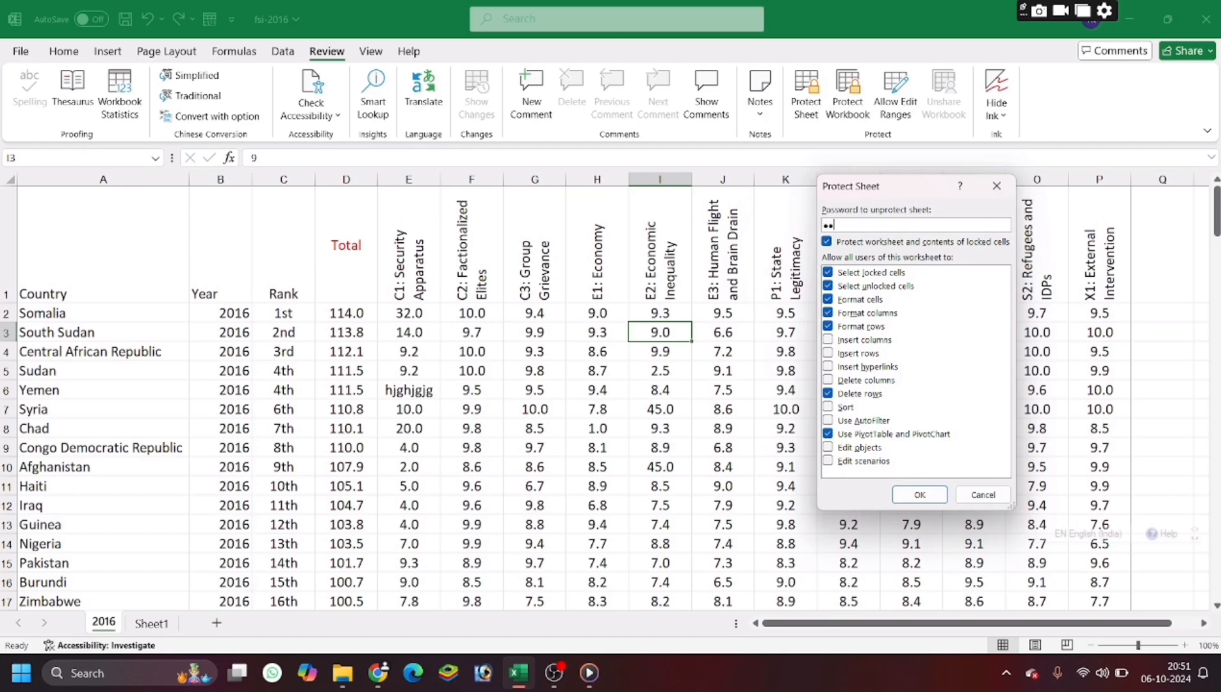
key("Return")
type("•")
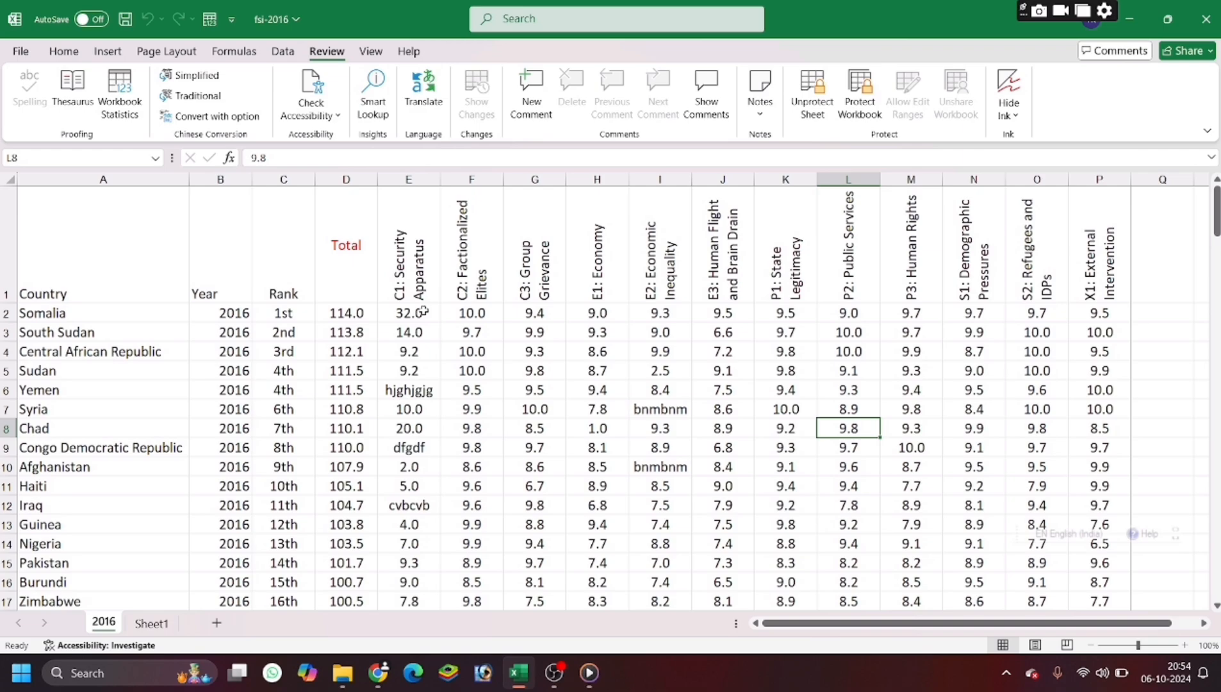
Highlight the Security Apparatus and Economic Inequality values that belong to the two restricted ranges
left_click_drag(419, 311, 393, 567)
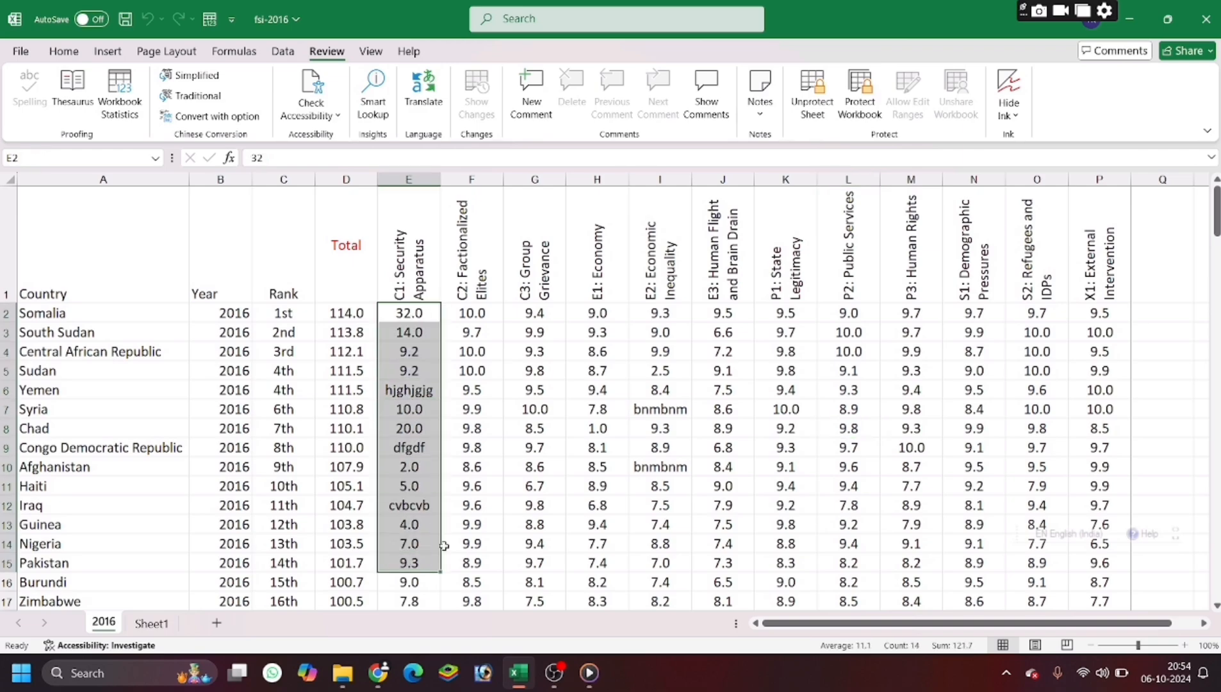
left_click_drag(649, 324, 645, 556)
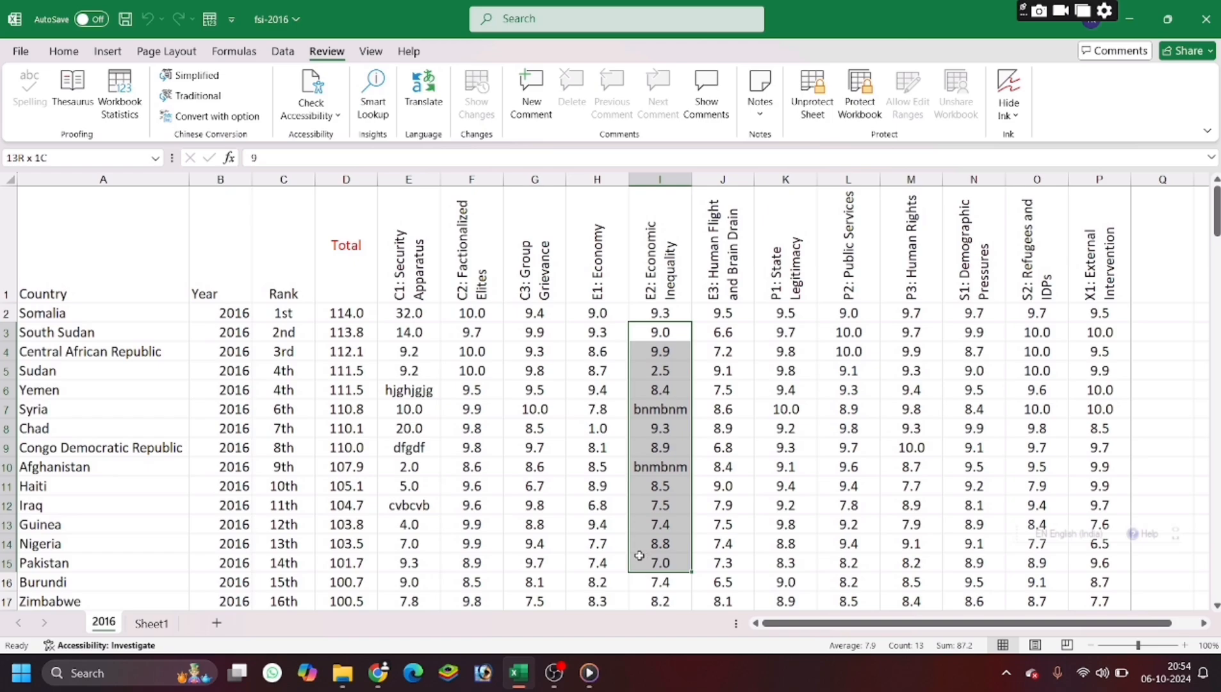
left_click_drag(408, 369, 404, 557)
Try to change Haiti's Security Apparatus value in E11, filling the range password field and cancelling the unlock request
left_click(416, 484)
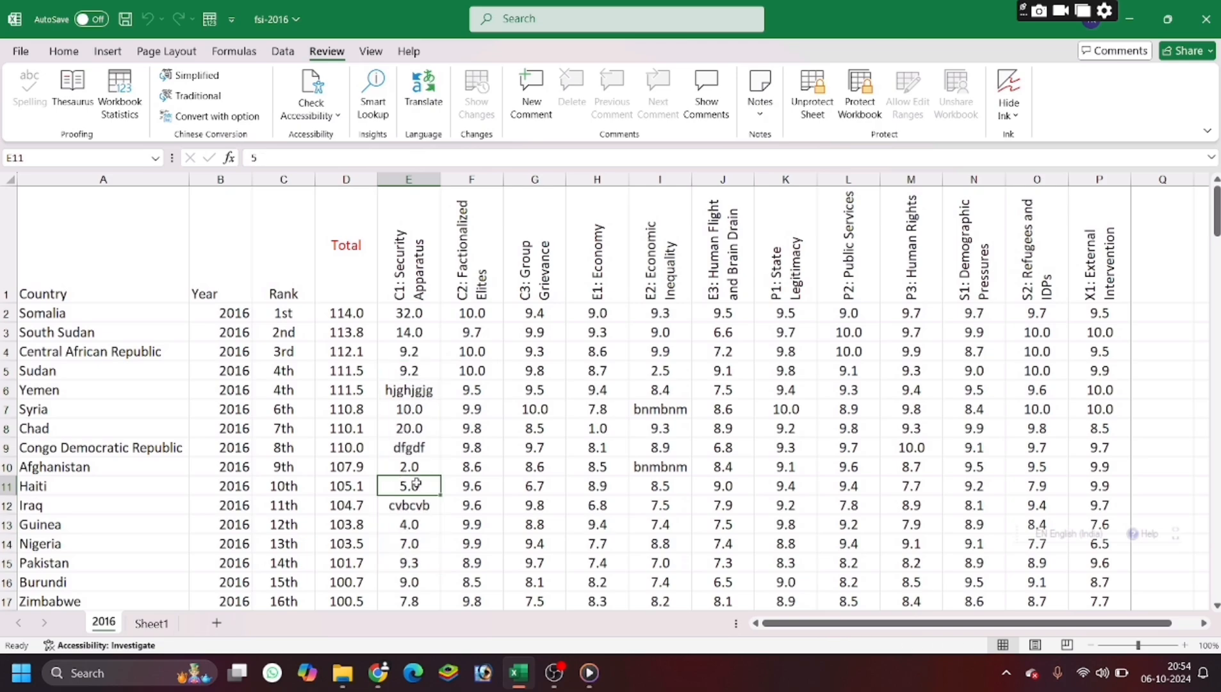
double_click(419, 481)
type("************")
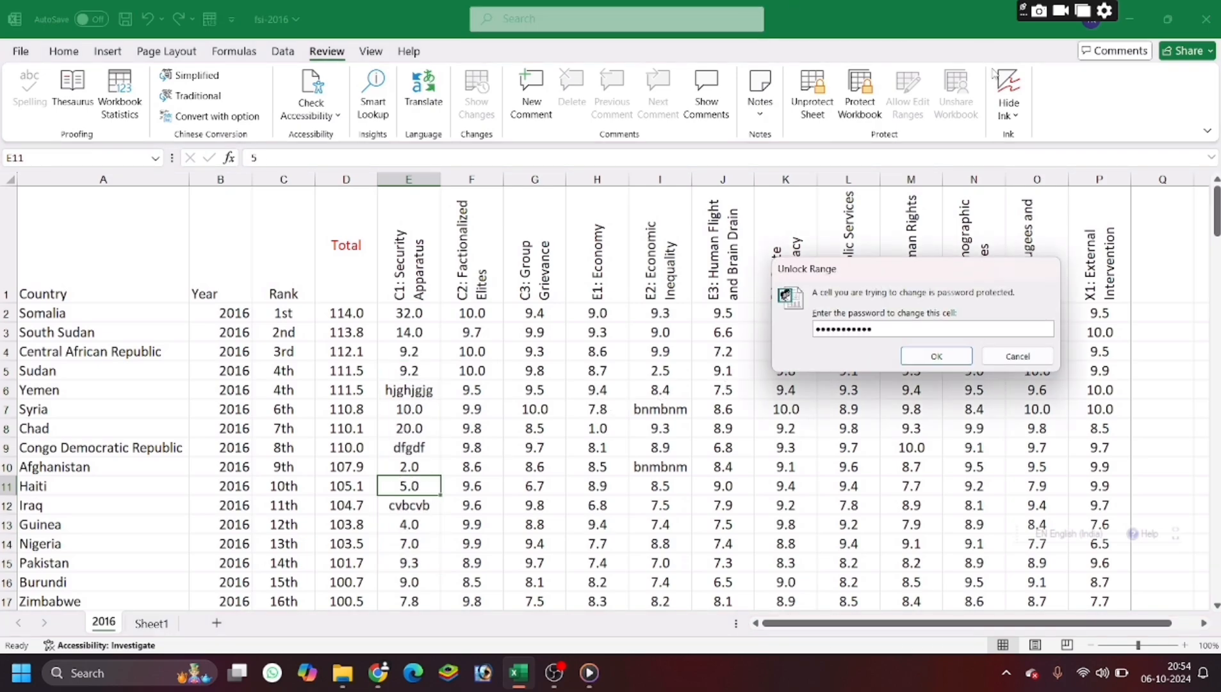
left_click(1017, 355)
Try to edit Syria's Public Services value in L7, outside the allowed ranges
left_click(870, 408)
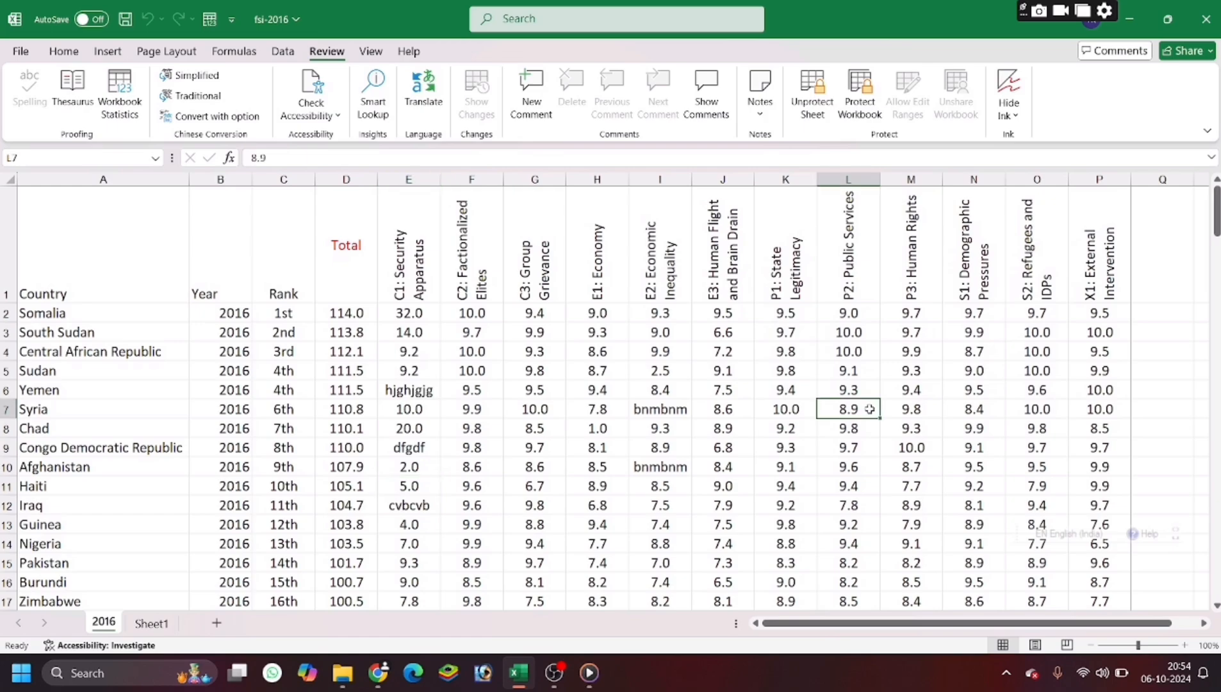
double_click(869, 409)
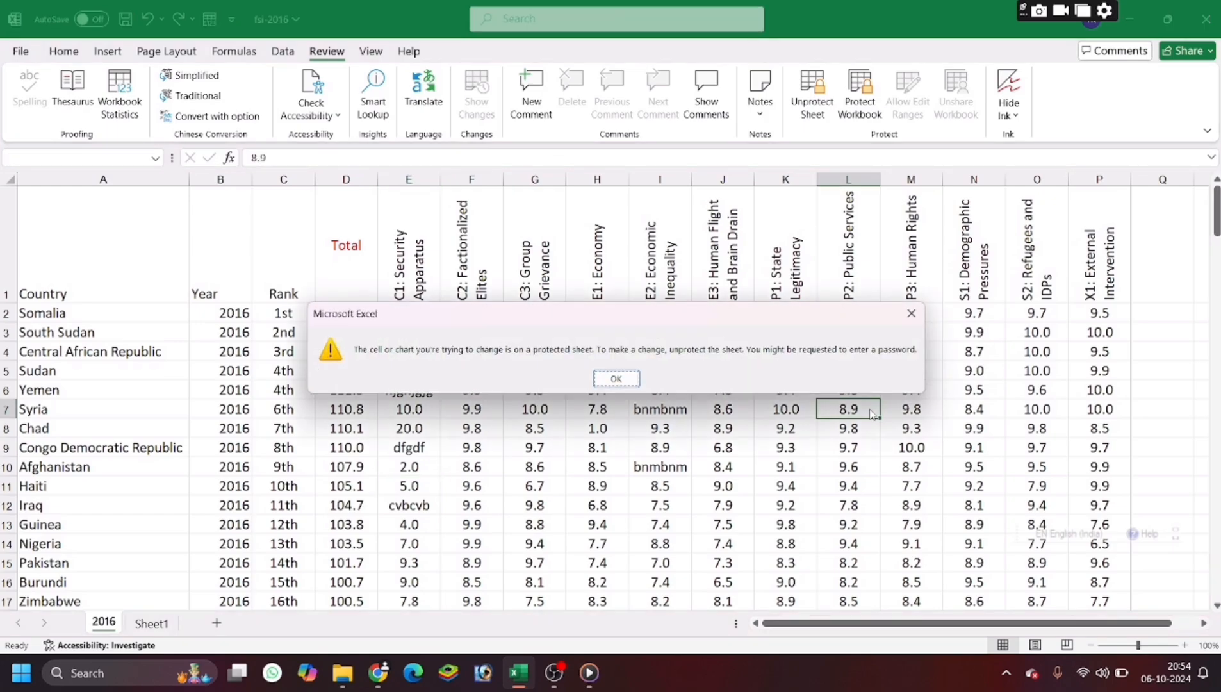
left_click(613, 384)
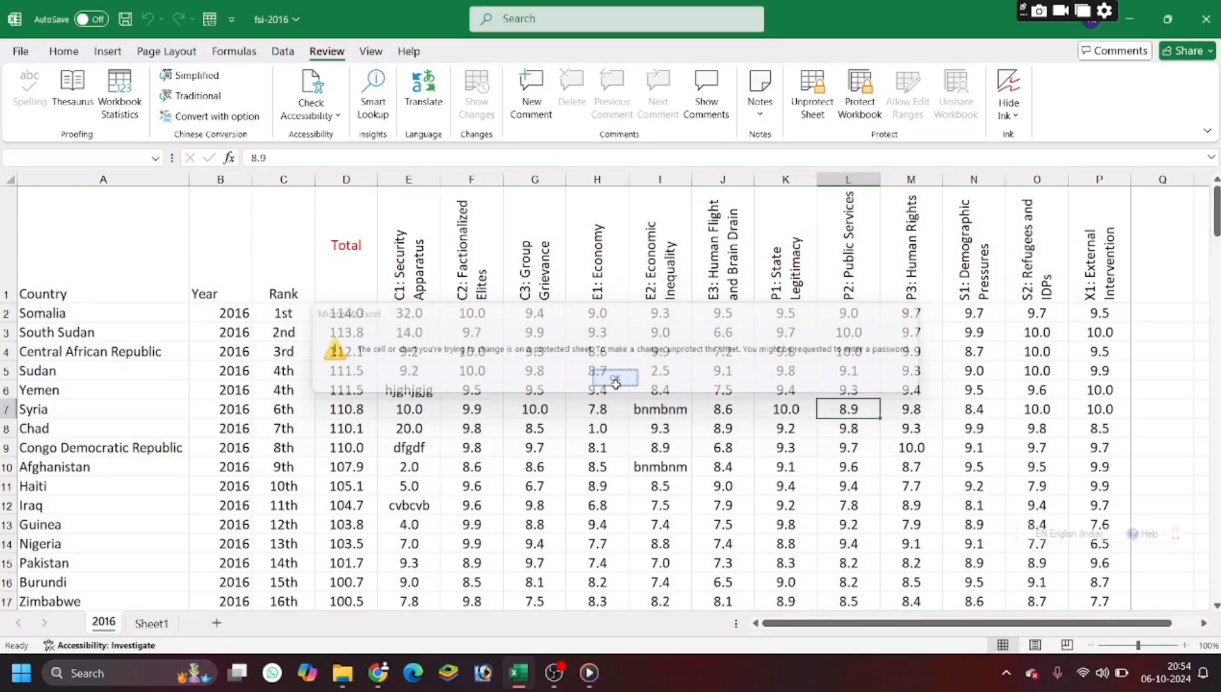
Highlight E4:E12 and I4:I12, and try to overwrite Chad's Economic Inequality value in I8, cancelling at the range password field
left_click_drag(410, 351, 406, 520)
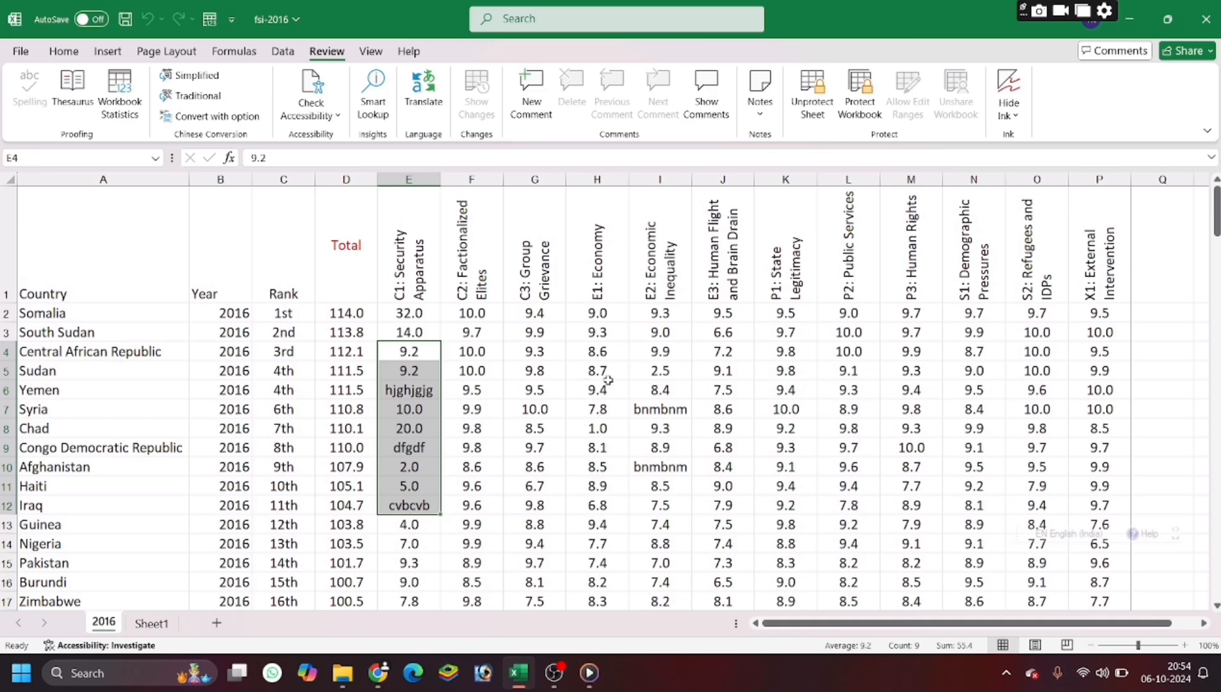
left_click_drag(654, 354, 631, 507)
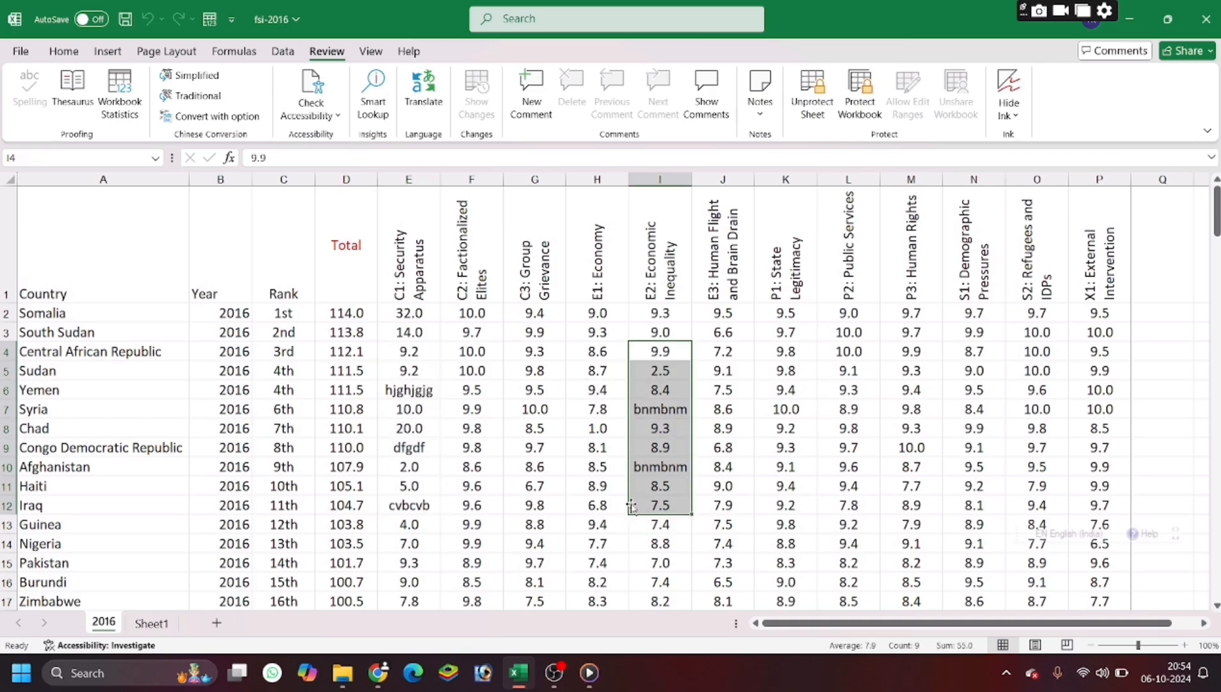
left_click(650, 430)
type("••••••")
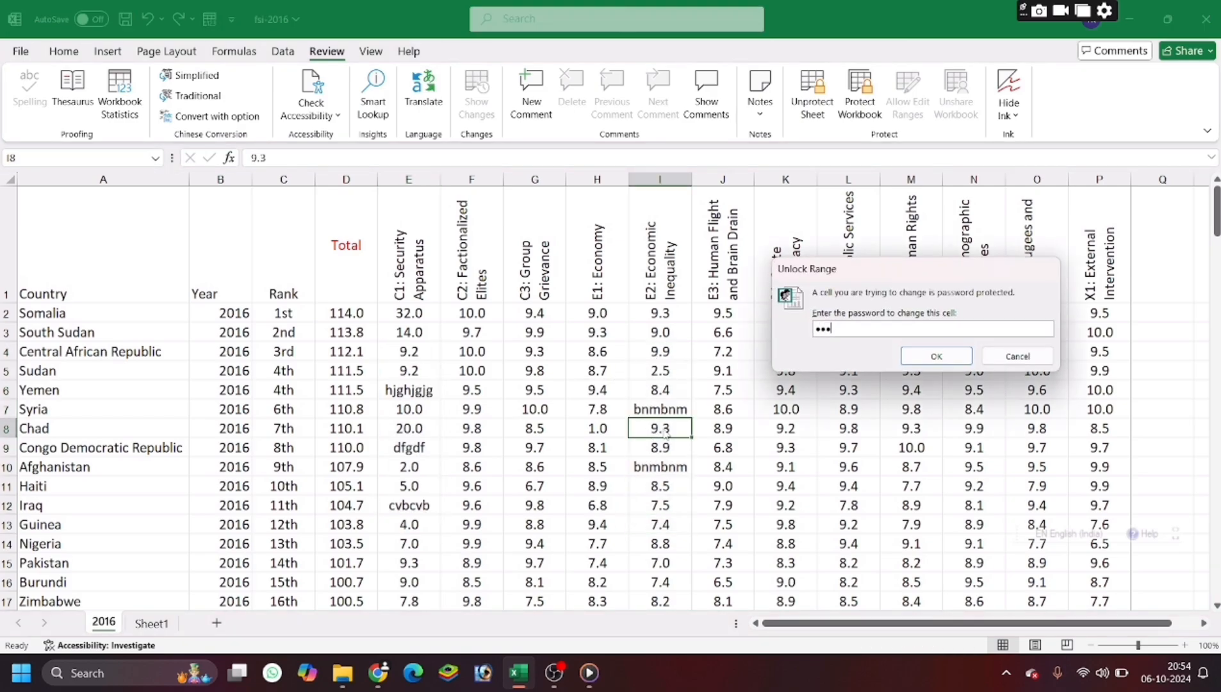
left_click(993, 356)
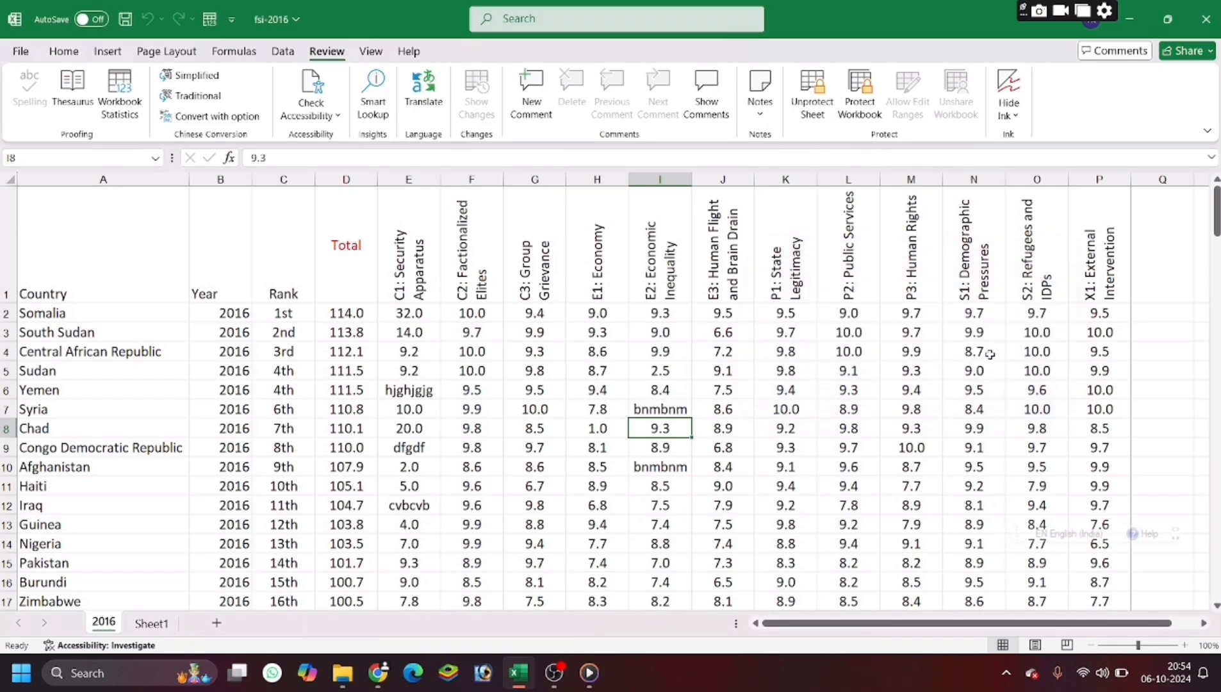
Unlock the security range by editing cell E4 and entering the range password
left_click(398, 354)
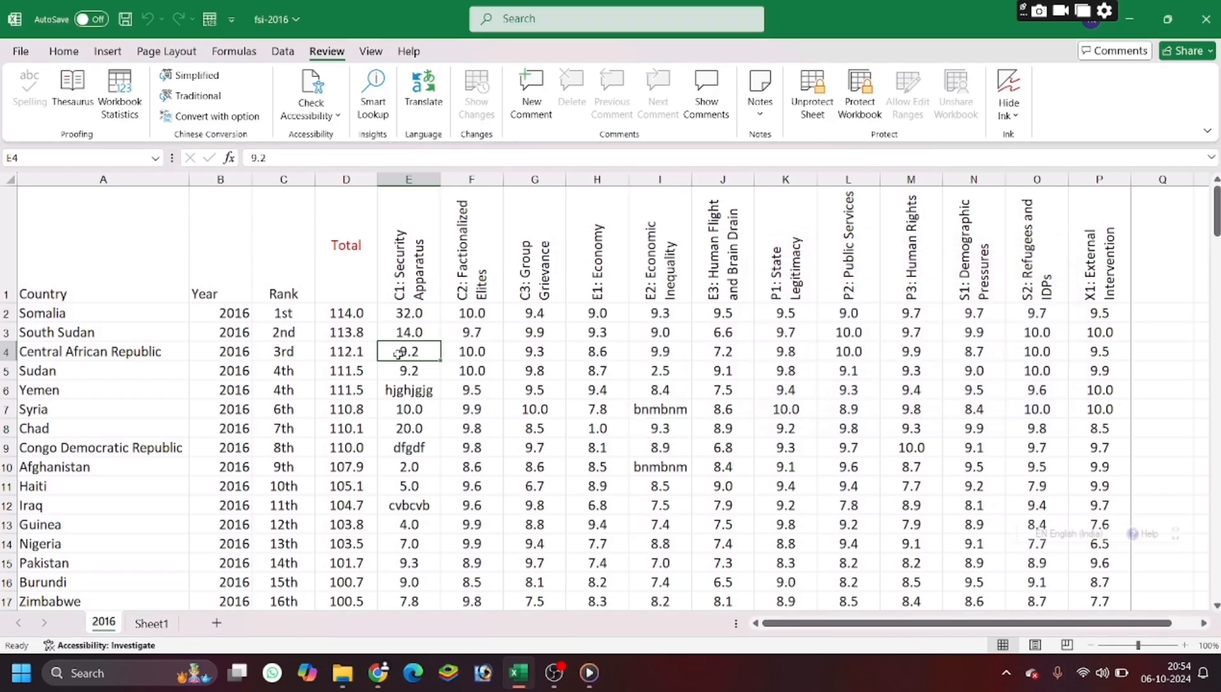
double_click(398, 354)
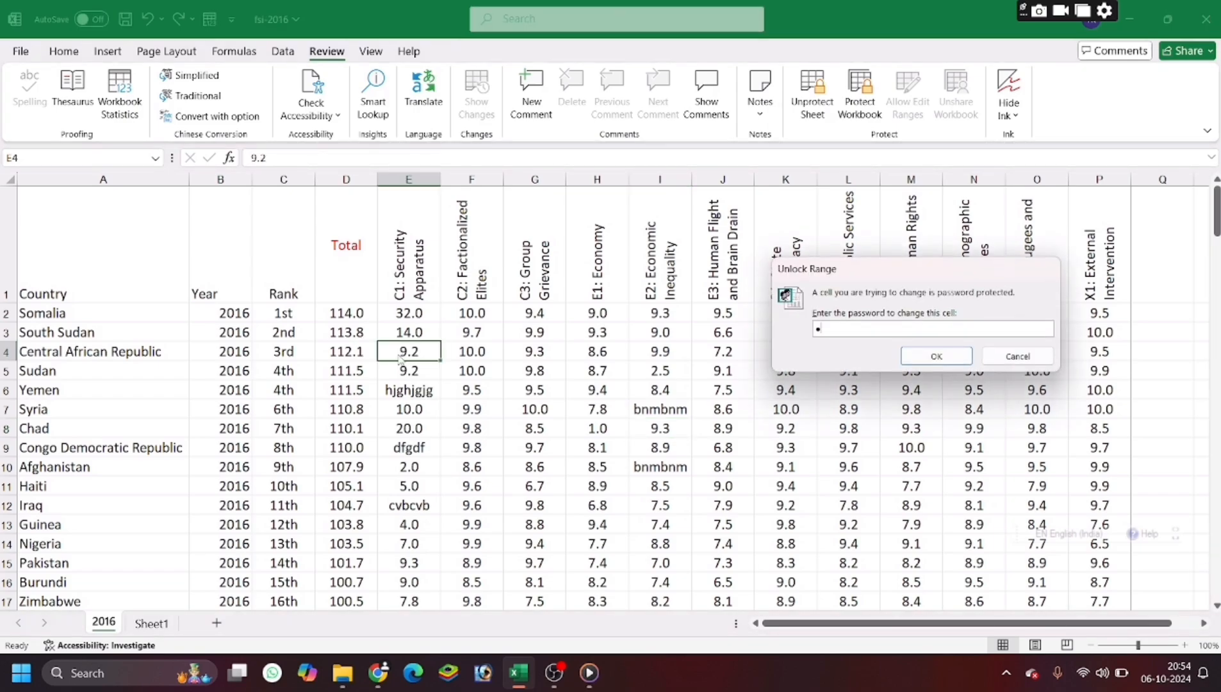
key("Escape")
Enter new Security Apparatus values: 5.3 for Sudan, 2.5 for Chad and 1.2 for Haiti
left_click(393, 370)
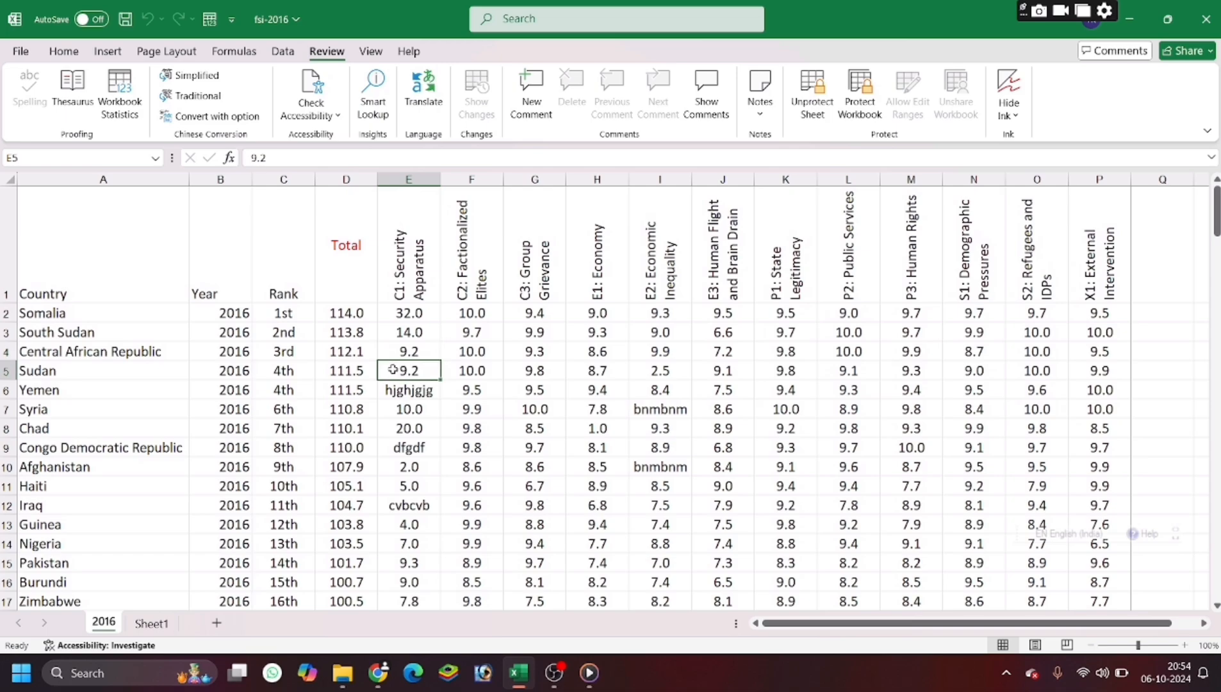
type("5.3")
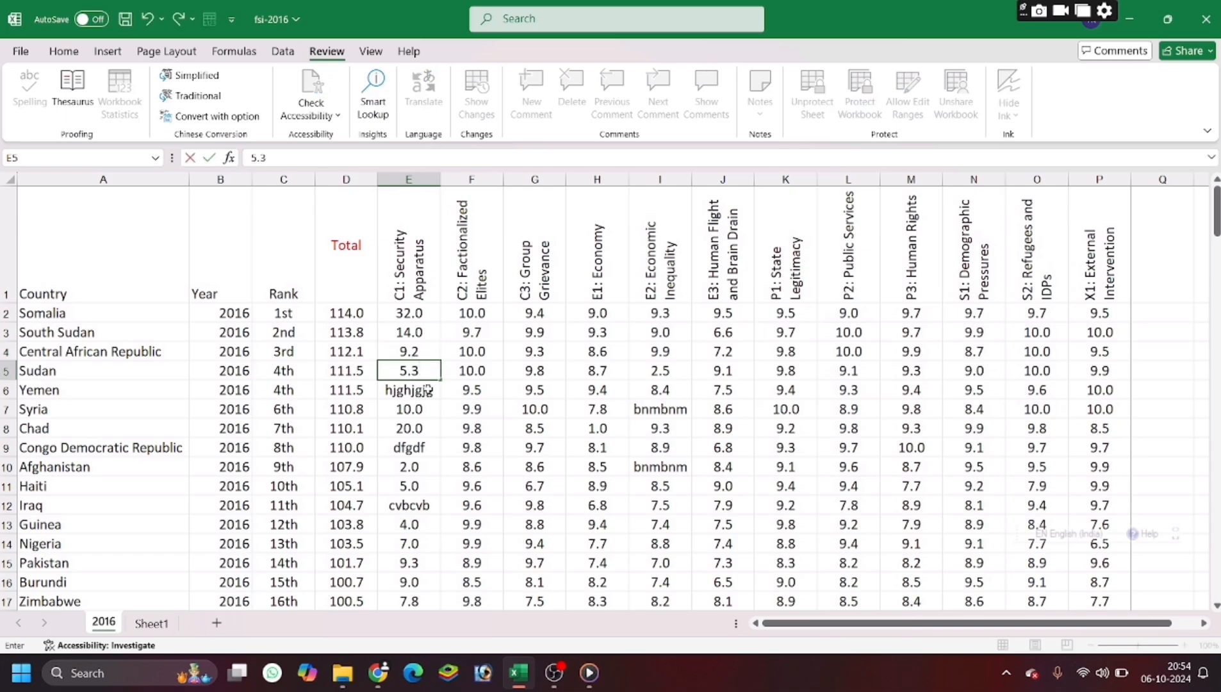
left_click(422, 424)
type("2.5")
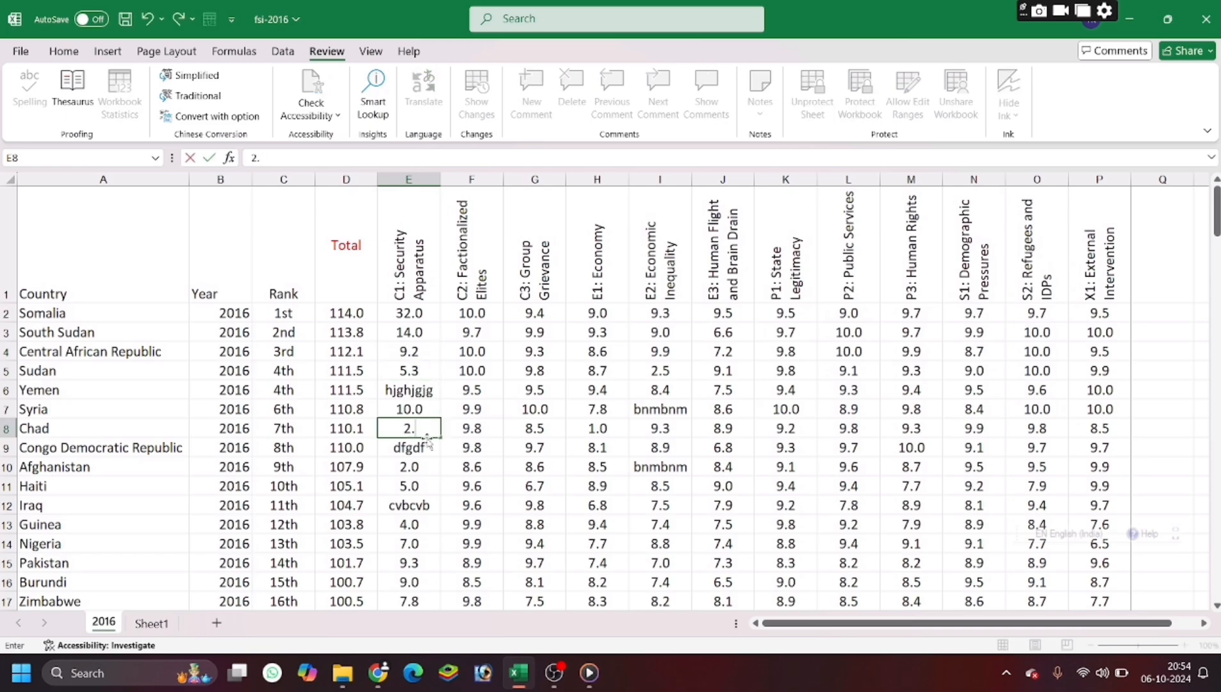
left_click(416, 486)
type("1.2")
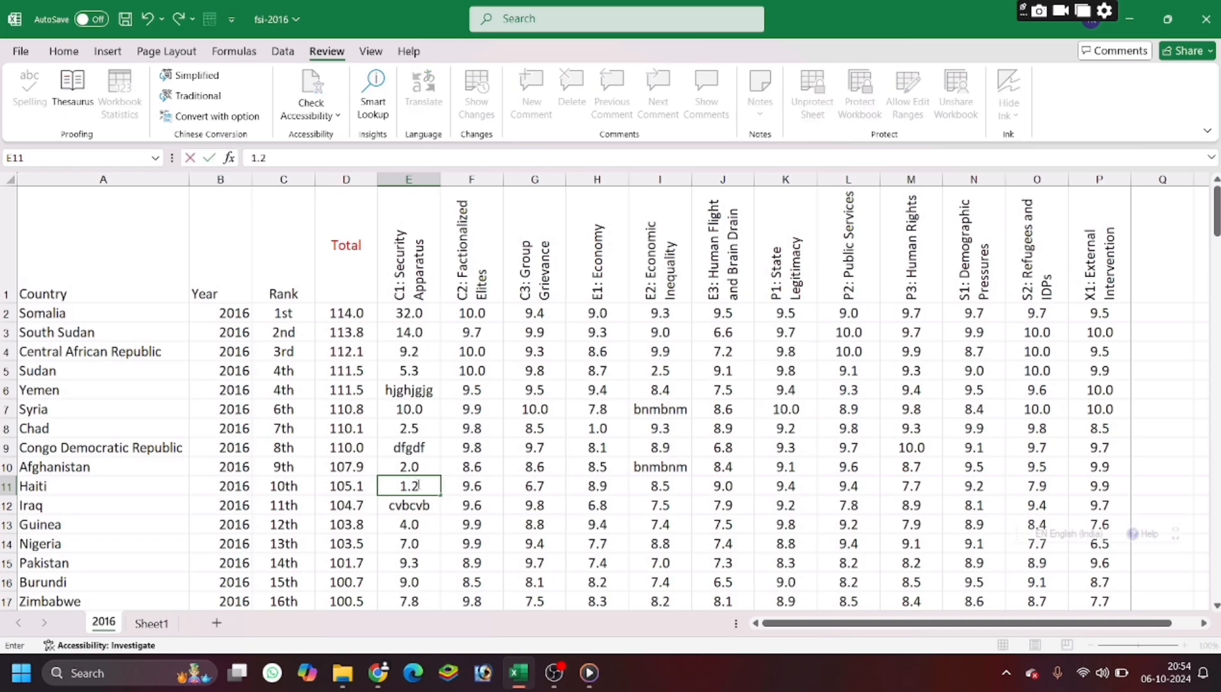
key("Return")
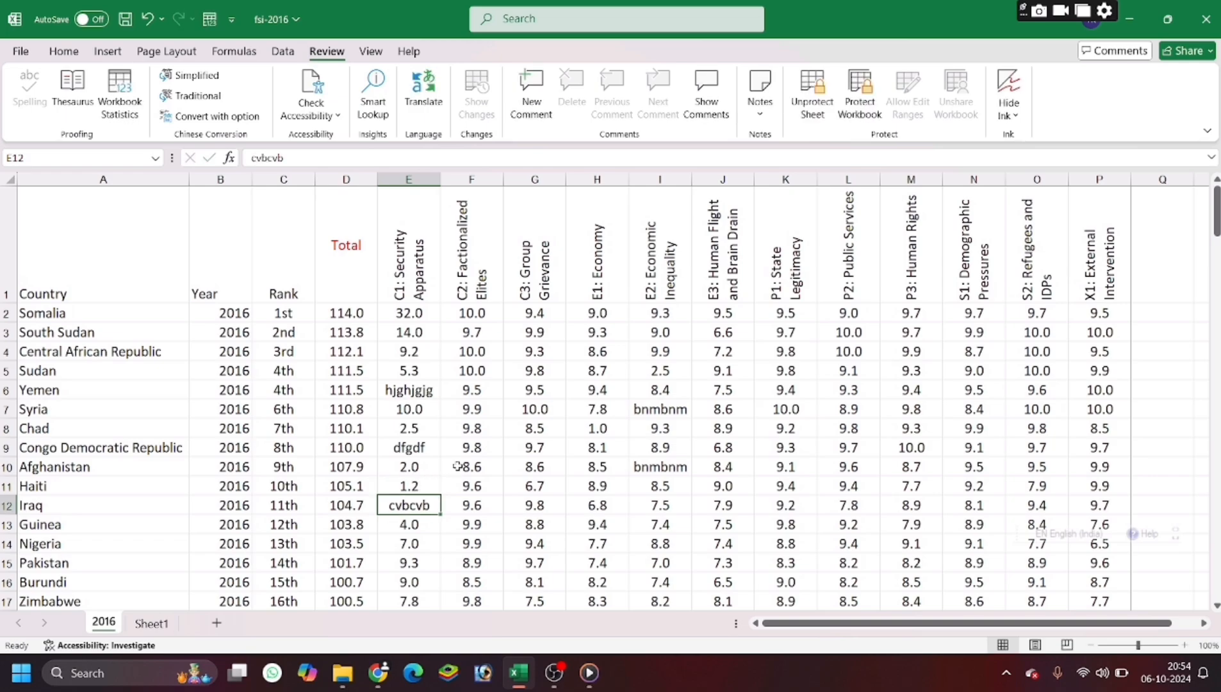
Try to edit Yemen's Factionalized Elites value in F6 and the country name Afghanistan in A10
left_click(478, 383)
double_click(478, 383)
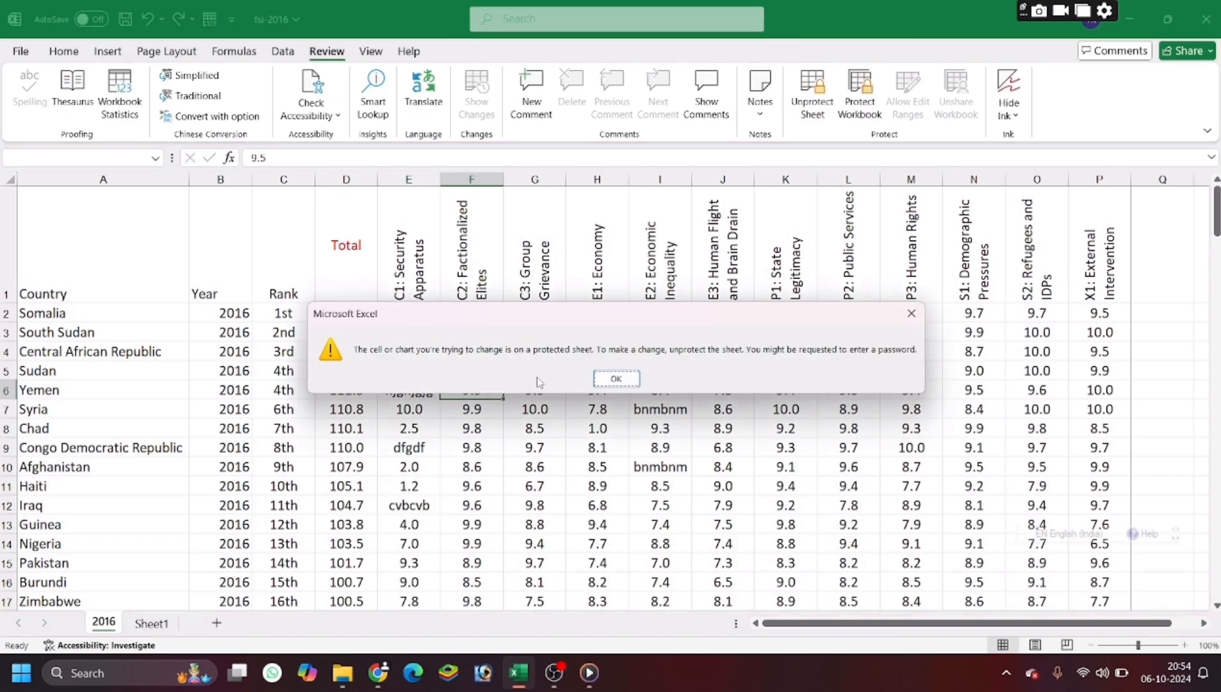
left_click(617, 381)
double_click(146, 463)
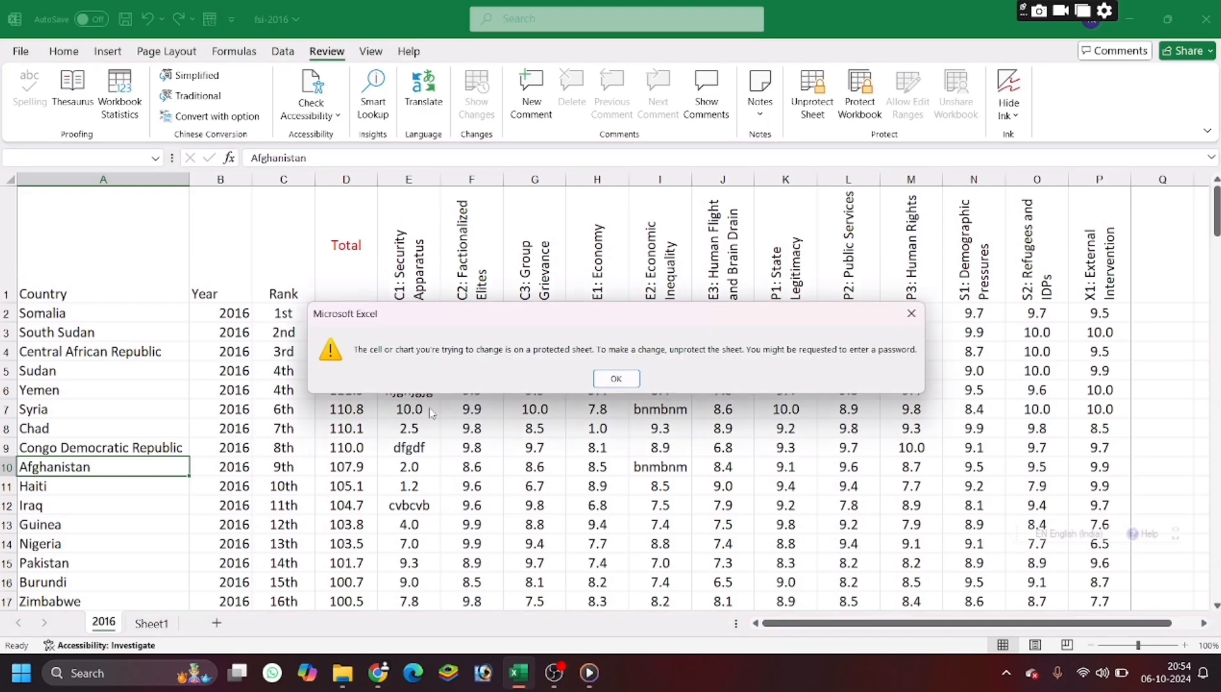
left_click(615, 379)
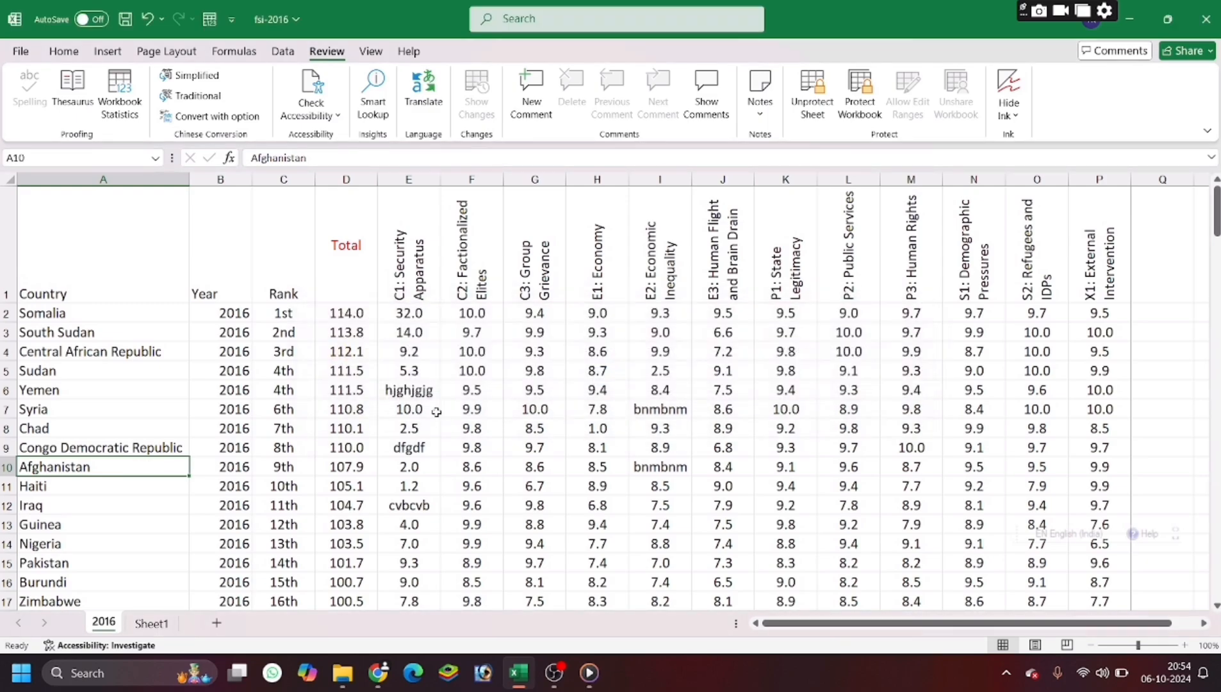
Change Sudan's Security Apparatus value in E5 to 2.3
left_click(398, 392)
left_click(418, 366)
type("2.3")
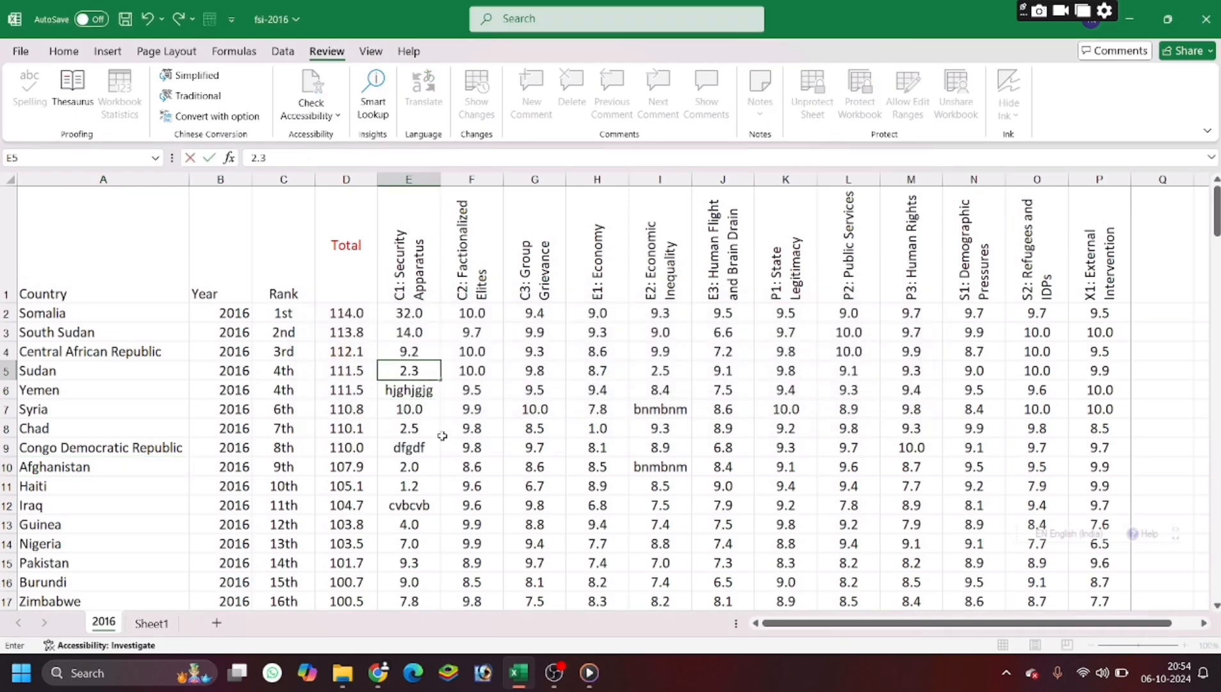
key("Return")
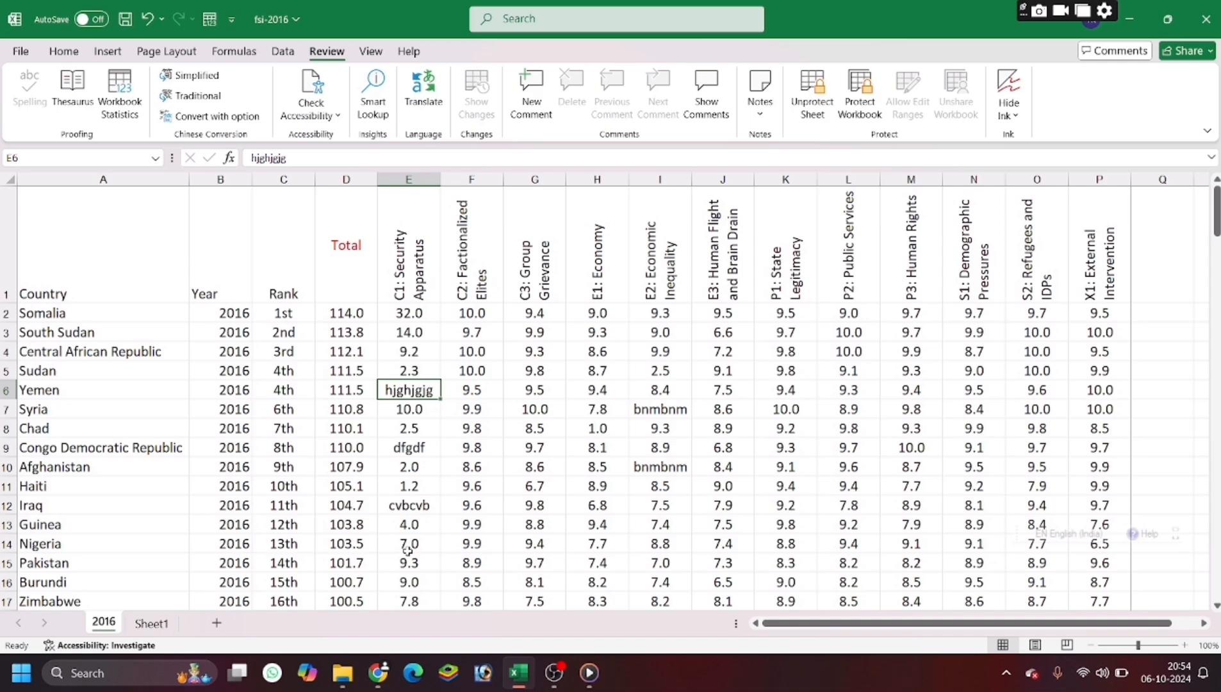
Set Zimbabwe's Security Apparatus value in E17 to 4
left_click(403, 599)
type("4")
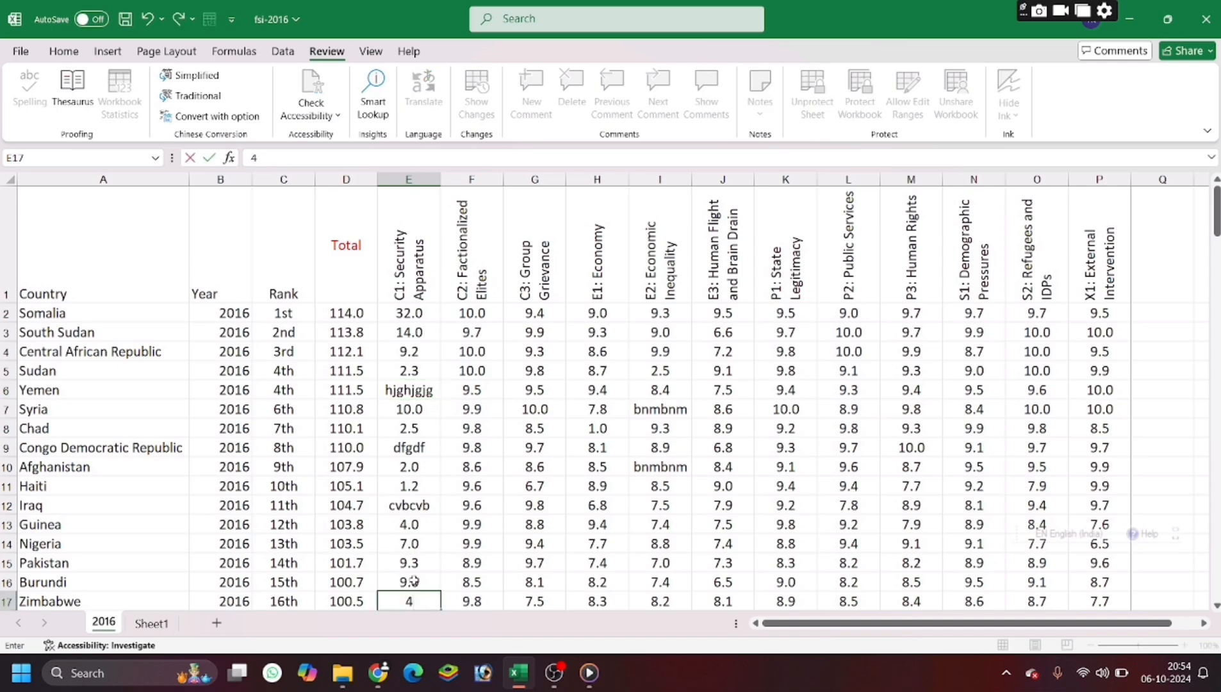
left_click(418, 547)
Try to edit North Korea's Security Apparatus value in E31, outside the editable range
scroll(413, 544, "down", 4)
left_click(403, 529)
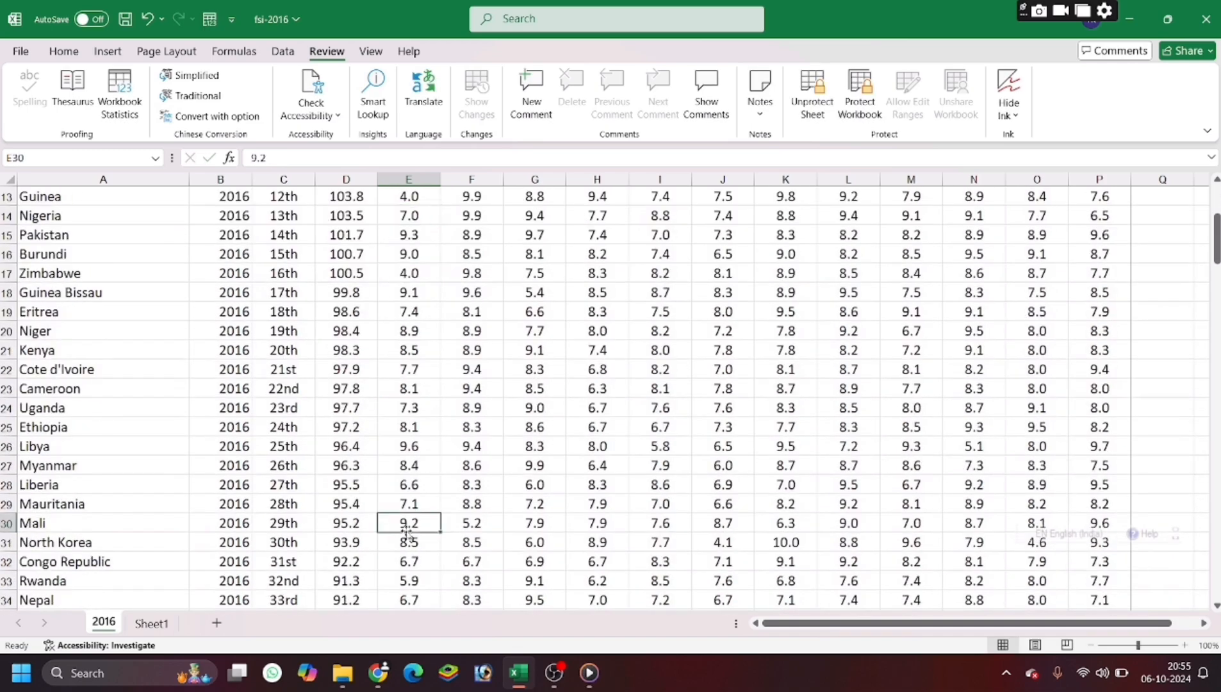
double_click(408, 537)
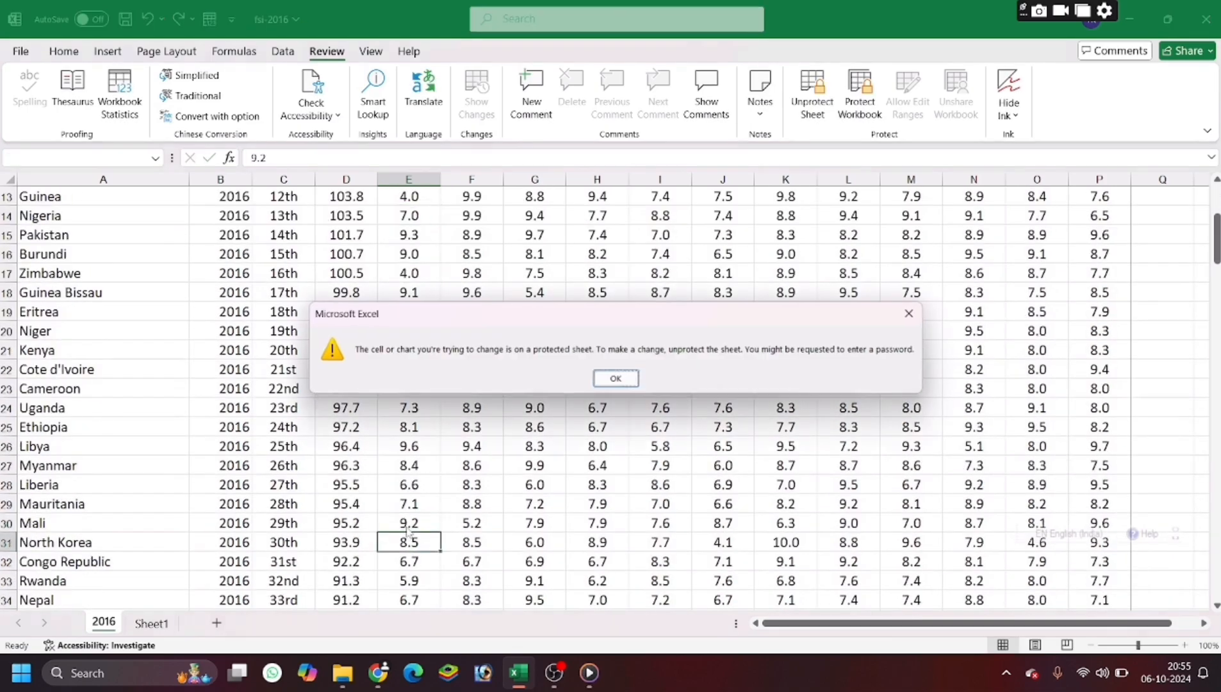
left_click(616, 378)
Unlock the Economic Inequality range by editing Guinea's value in I13 and entering the range password
scroll(660, 359, "up", 4)
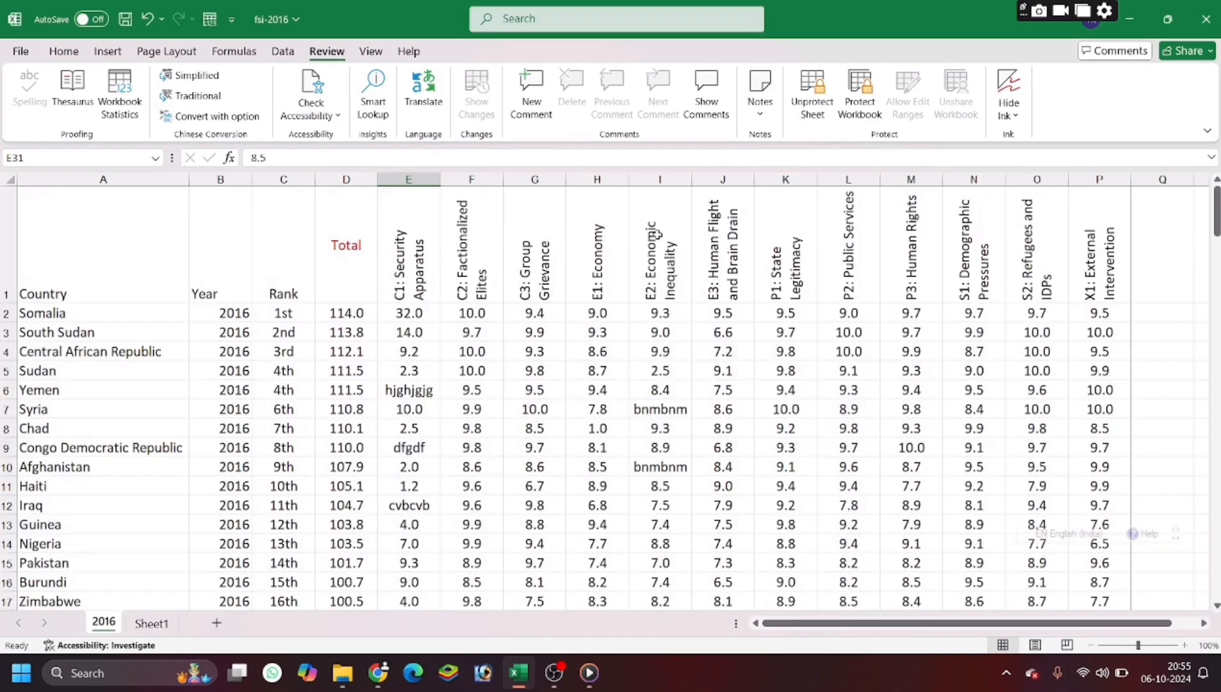
left_click_drag(659, 314, 653, 540)
left_click(662, 524)
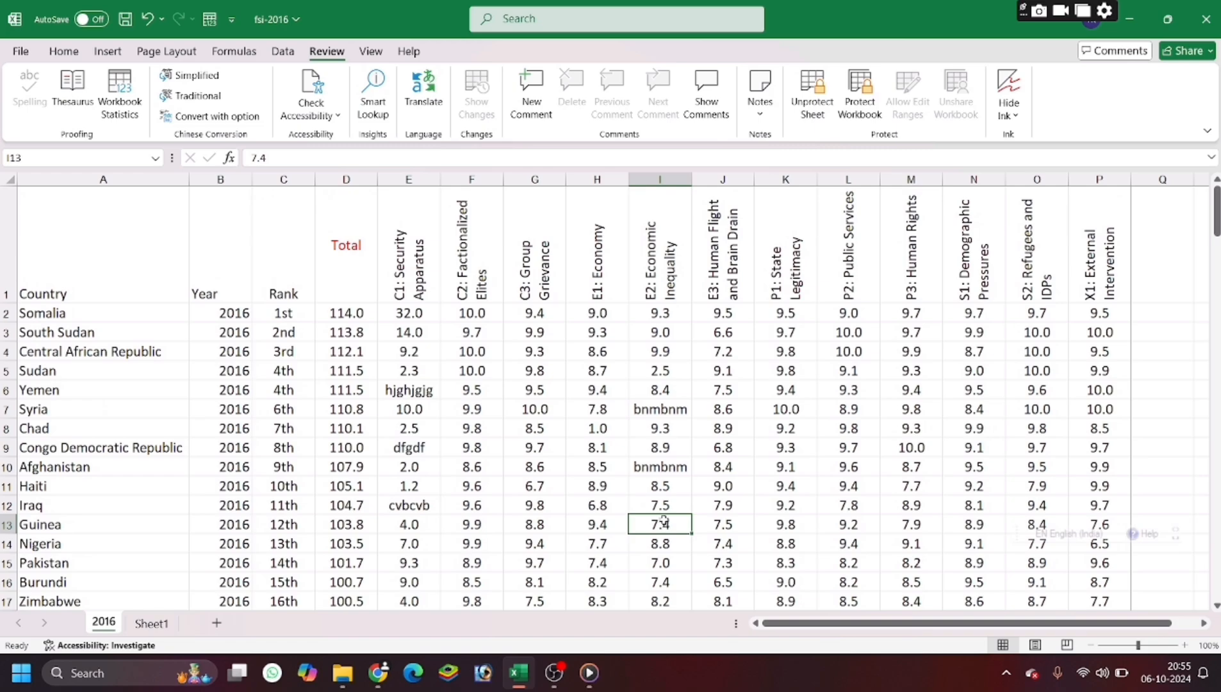
double_click(663, 520)
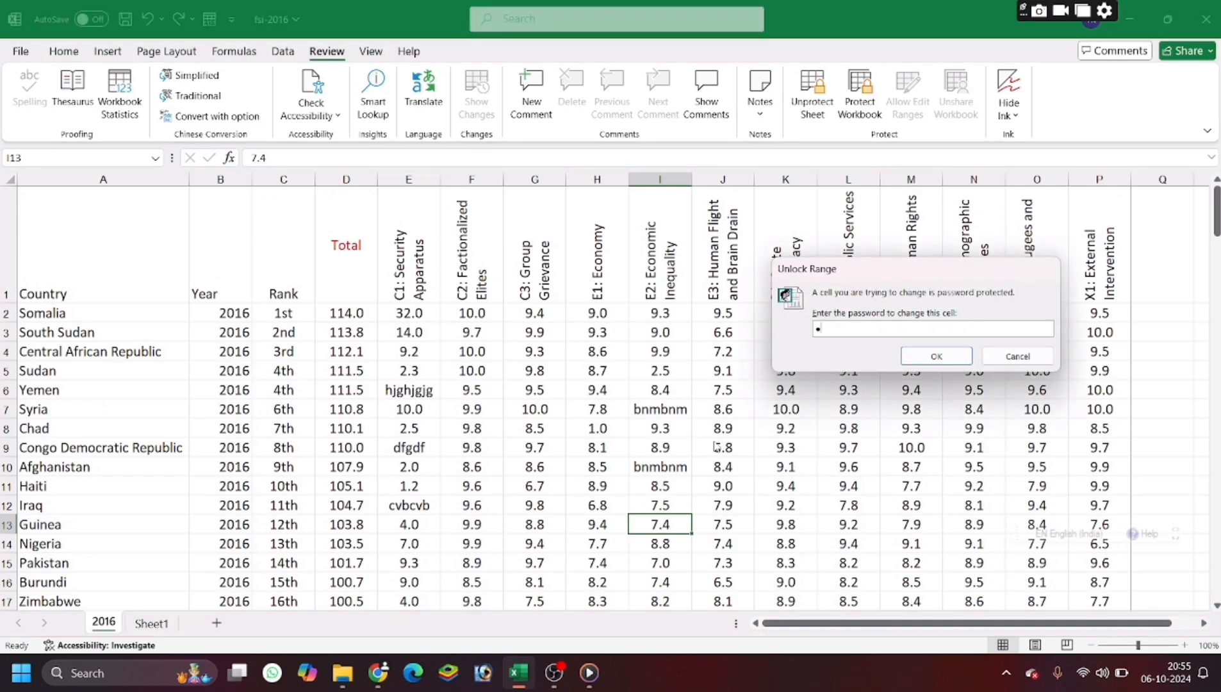
key("Escape")
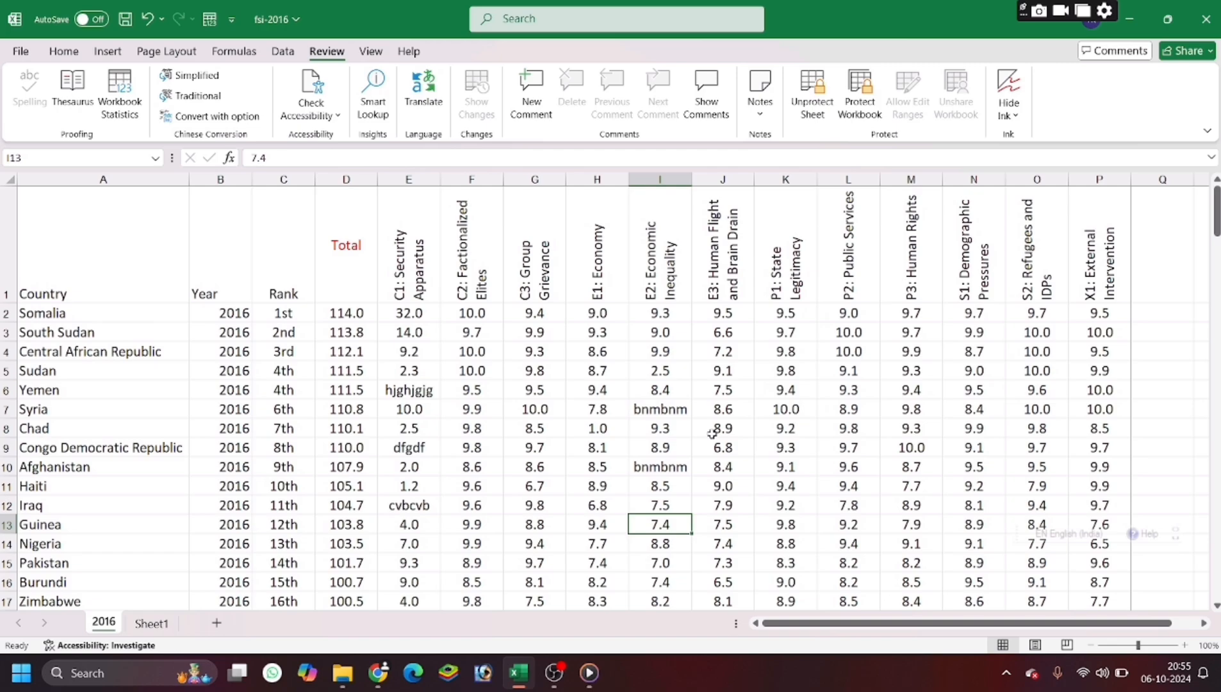
Enter new Economic Inequality values: 3.5 for Haiti in I11 and 4.5 for Chad in I8
left_click(659, 485)
type("3.5")
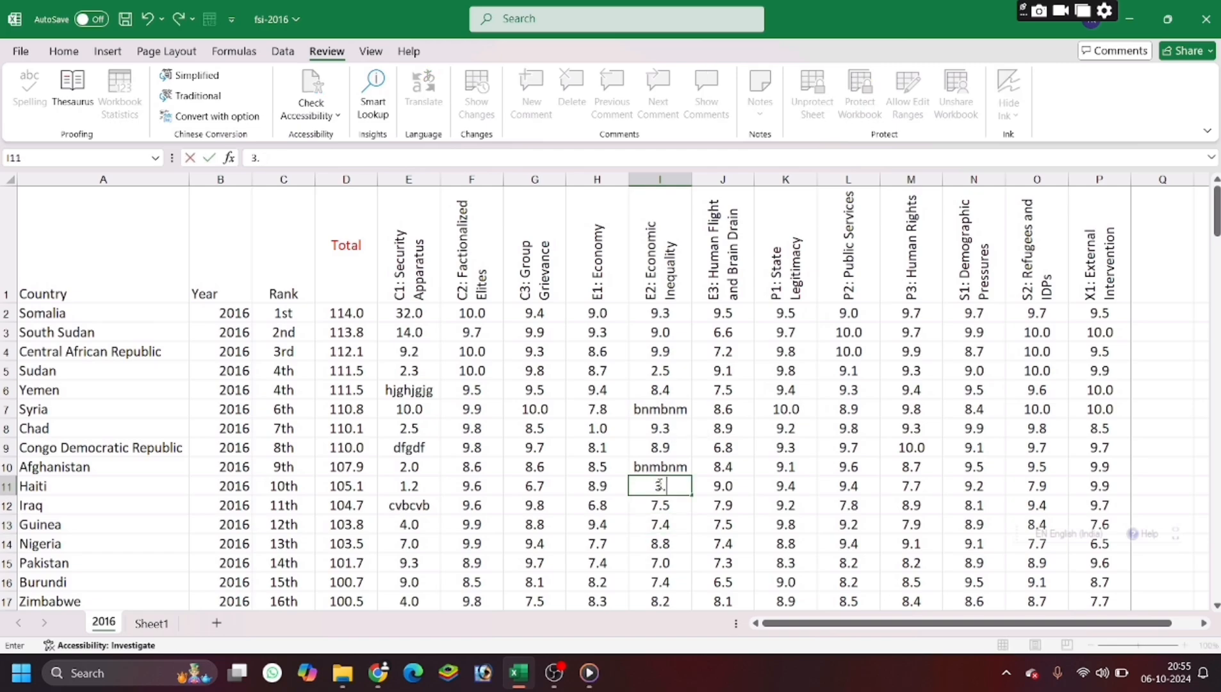
left_click(663, 439)
type("4")
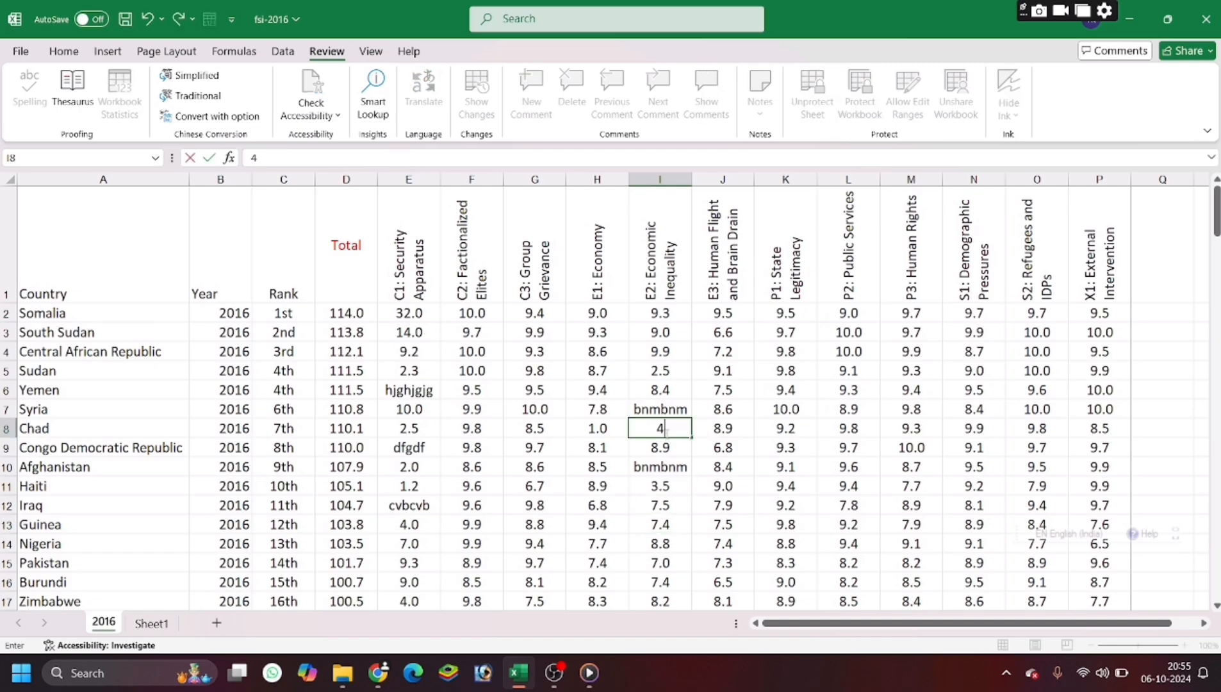
type(".5")
Try to edit Congo Democratic Republic's Public Services value in L9
double_click(857, 449)
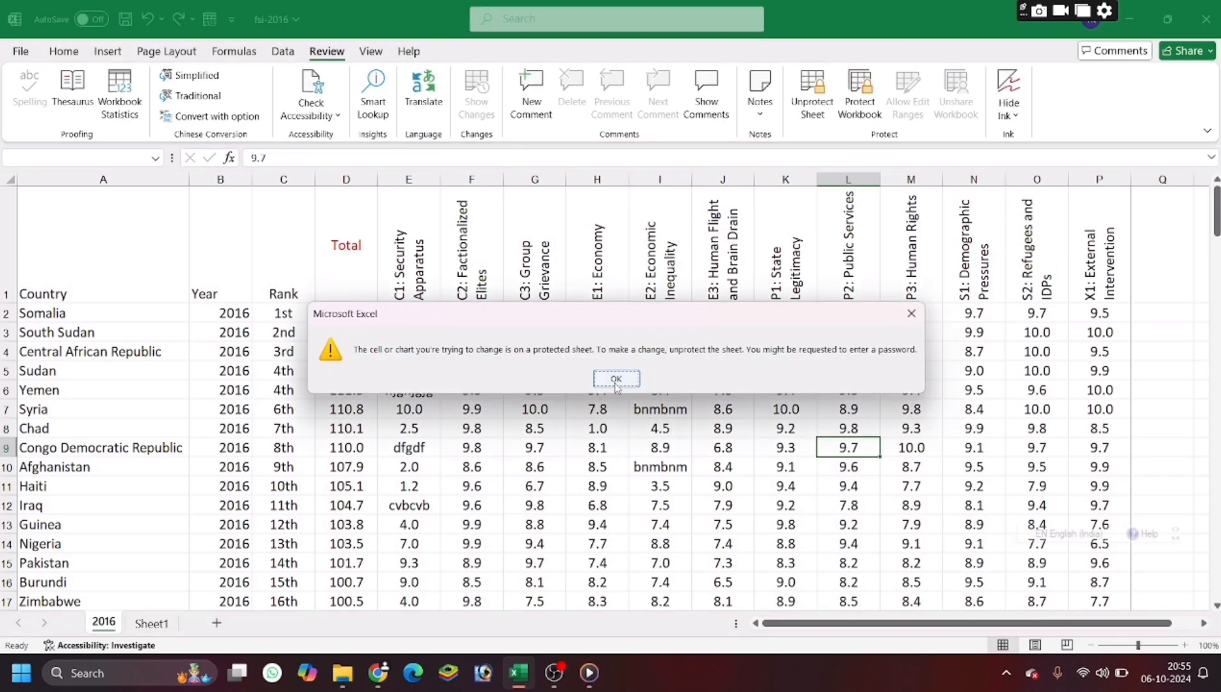
left_click(616, 380)
Review which cells belong to the editable ranges in the Security Apparatus and Economic Inequality columns
left_click_drag(404, 332, 412, 545)
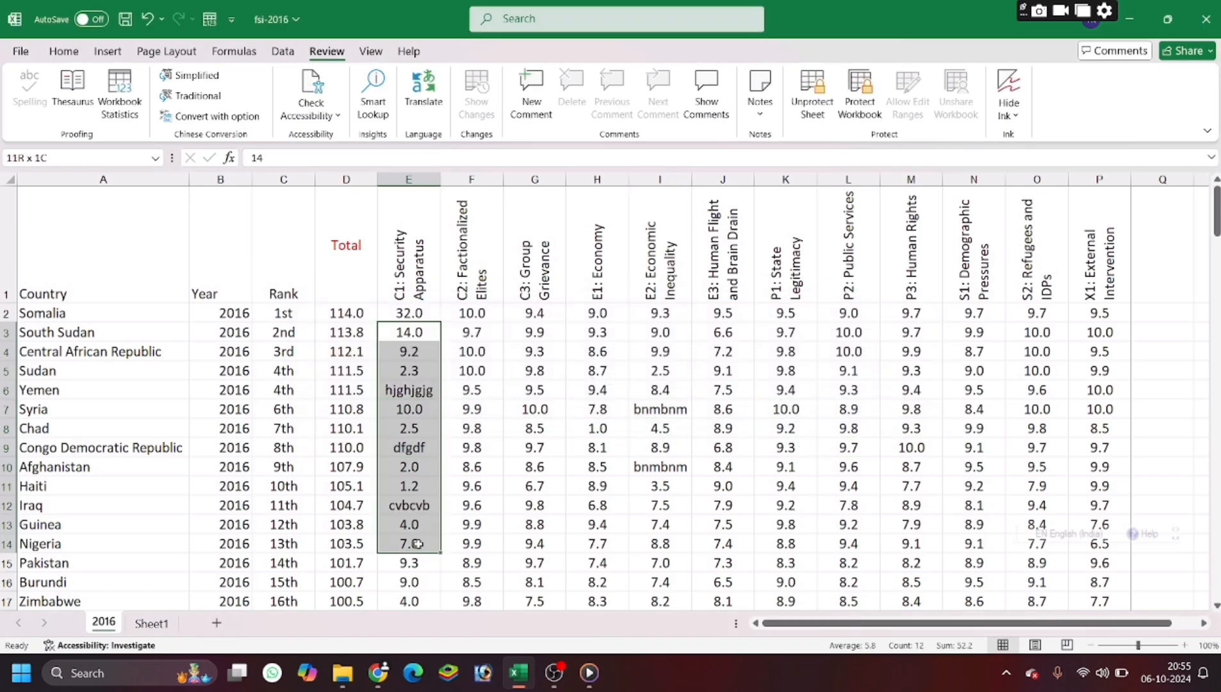
left_click(663, 333)
left_click(630, 529, "shift")
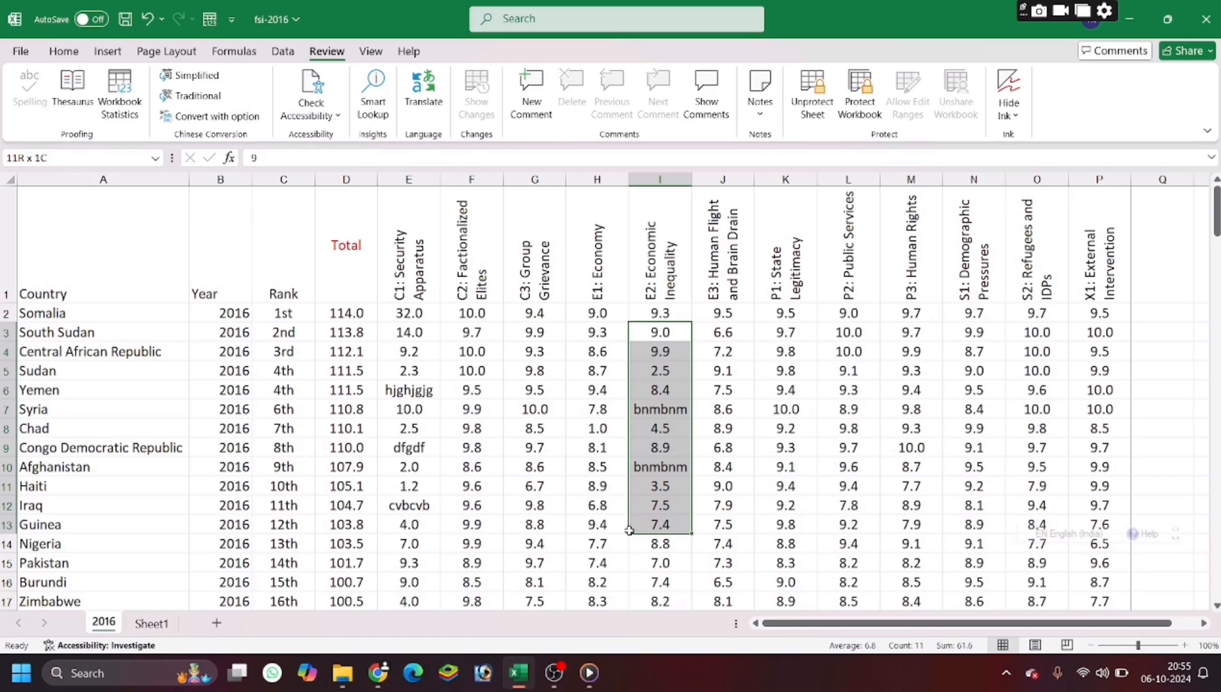
left_click_drag(629, 530, 579, 528)
left_click_drag(409, 351, 399, 517)
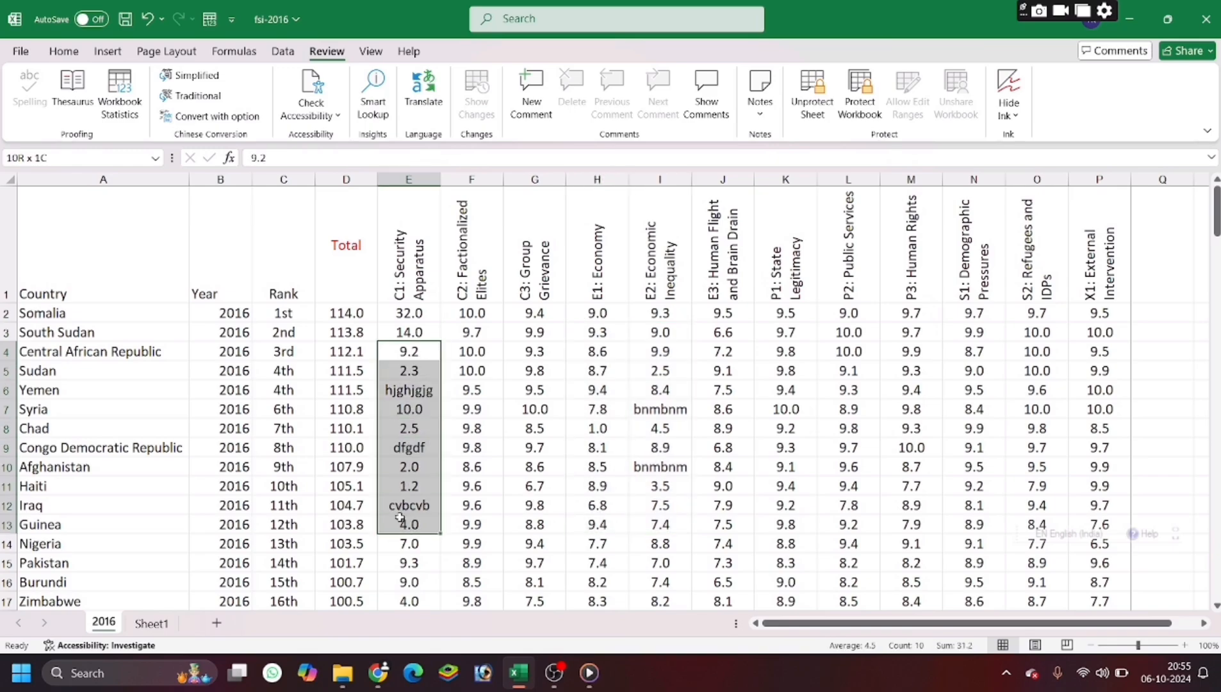
left_click(418, 410)
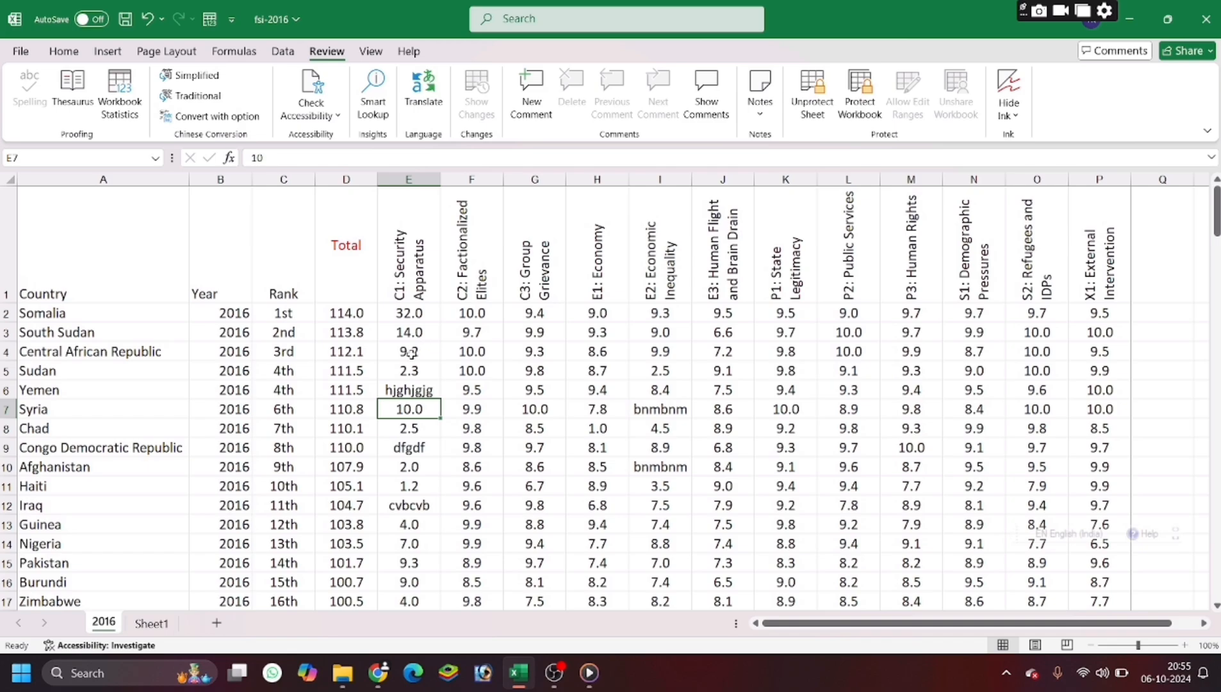
left_click_drag(412, 353, 387, 535)
Review the columns outside the editable ranges, from Country, Year, Rank and Total across to Human Flight and Brain Drain
left_click(146, 482)
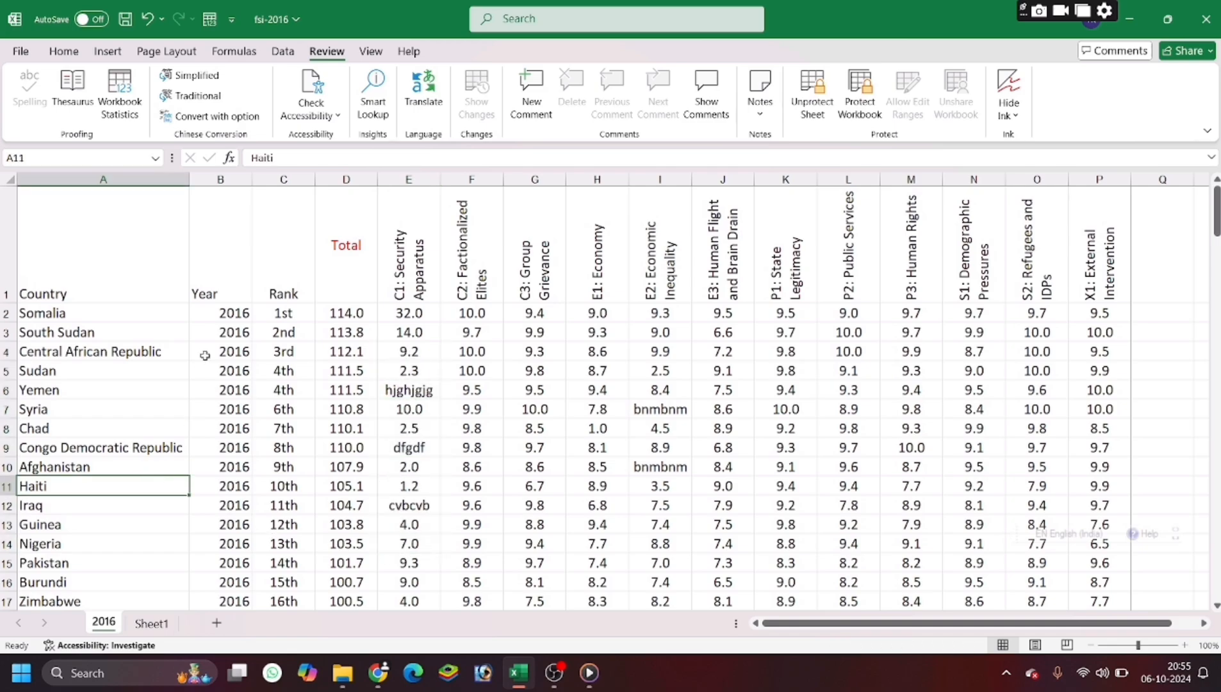
left_click_drag(205, 352, 222, 583)
left_click_drag(294, 415, 314, 498)
left_click_drag(363, 316, 357, 524)
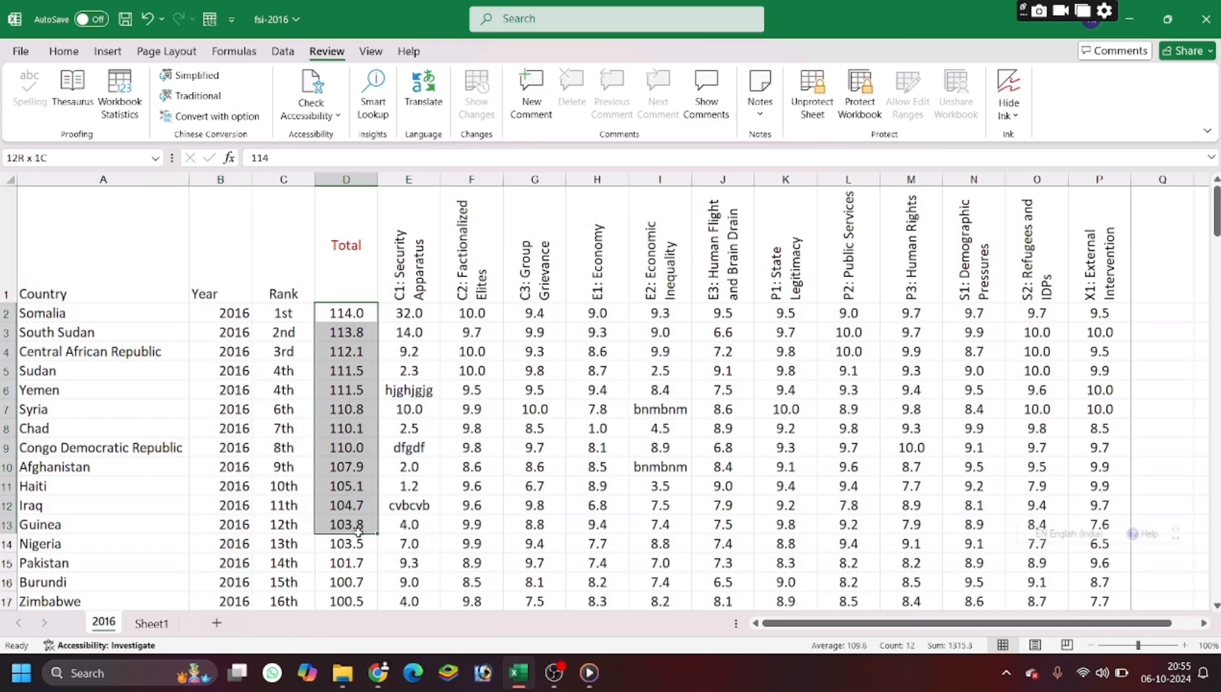
left_click_drag(450, 377, 449, 504)
left_click_drag(549, 384, 599, 506)
left_click_drag(723, 351, 716, 501)
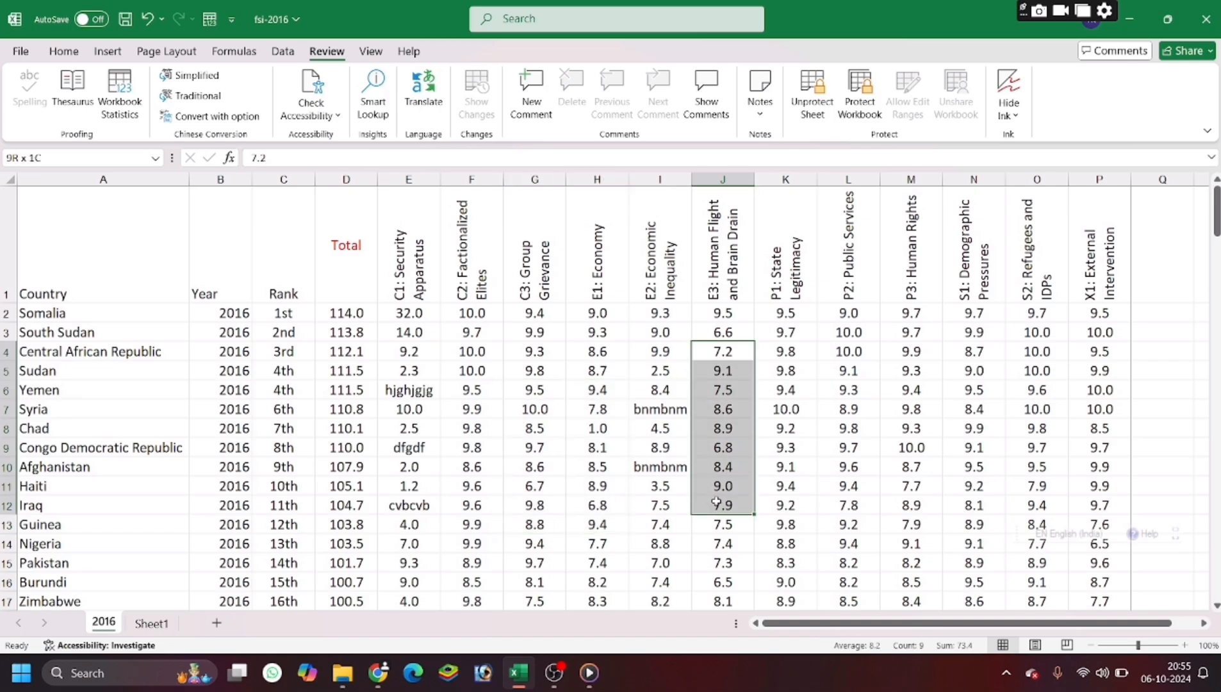
Remove the protection from the 2016 sheet by entering the sheet password
left_click(872, 370)
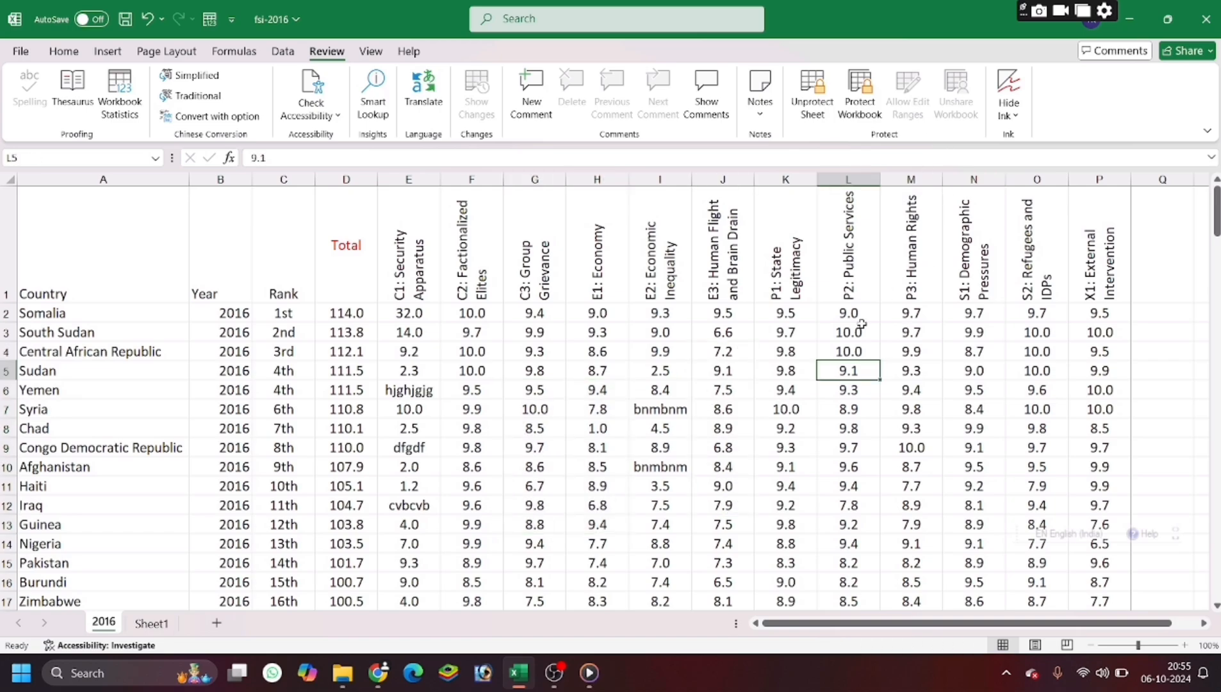
left_click(810, 91)
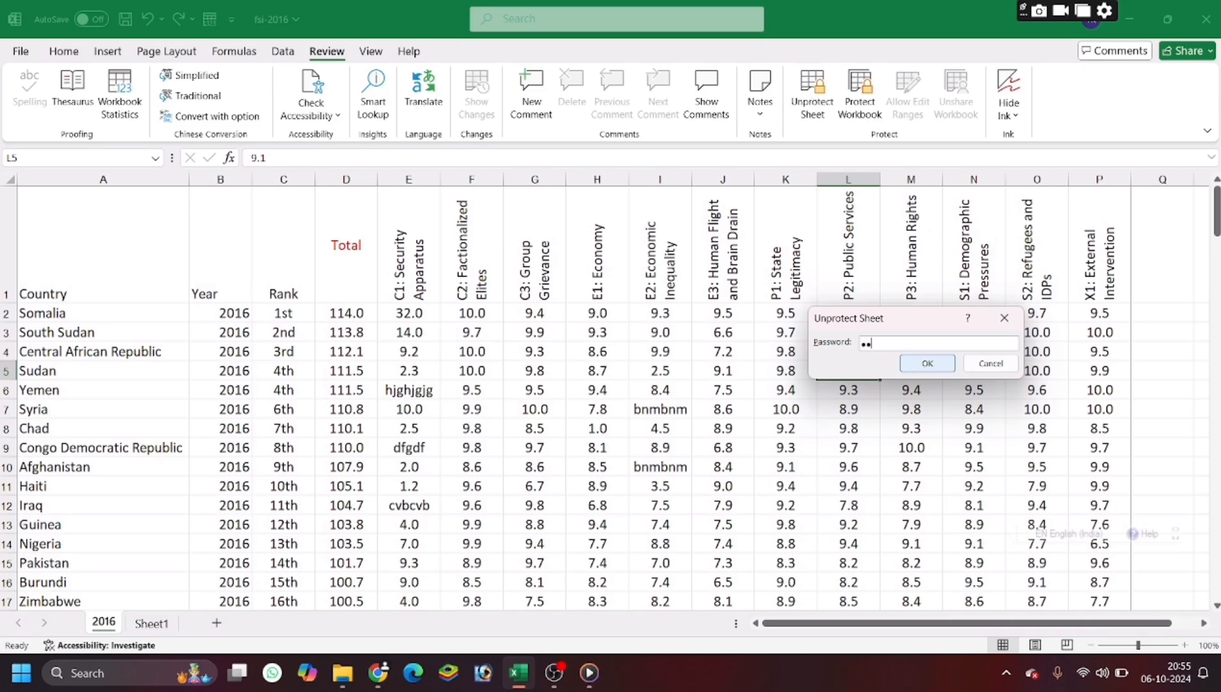
left_click(922, 364)
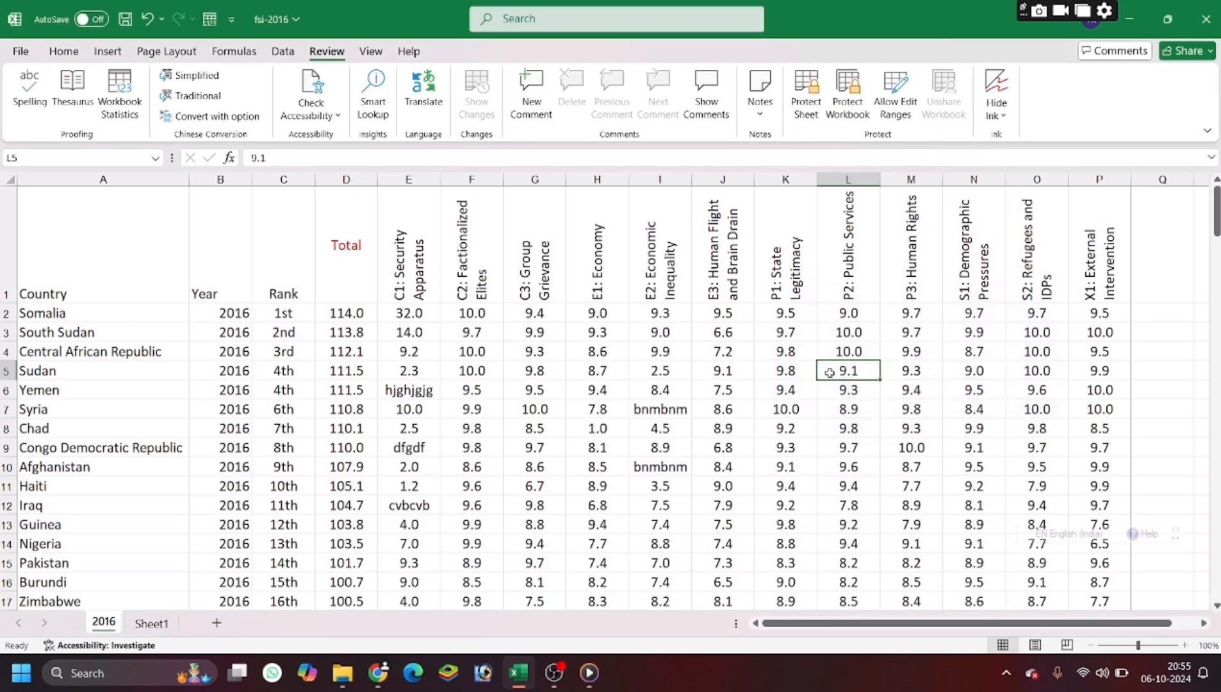
Test editing on the unprotected sheet by entering vnvbn in K7 and xcvxcv in A6
left_click(794, 416)
type("vnvbn")
left_click(826, 469)
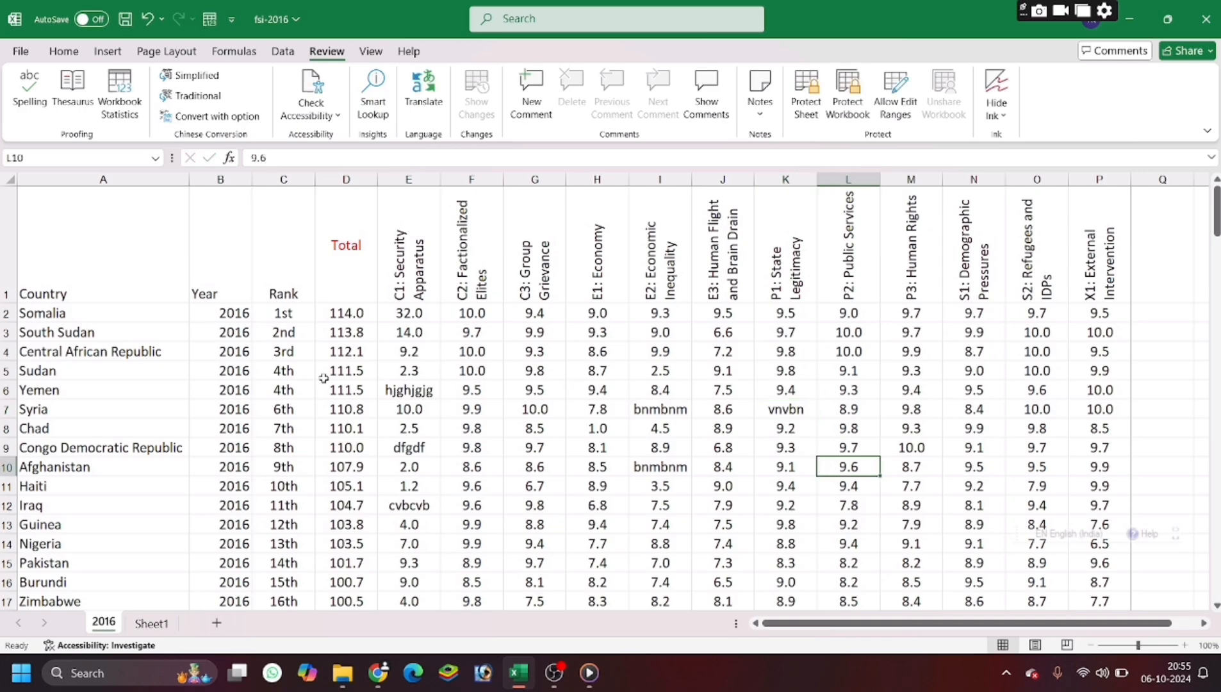
left_click(146, 390)
type("xcvxcv")
left_click(160, 503)
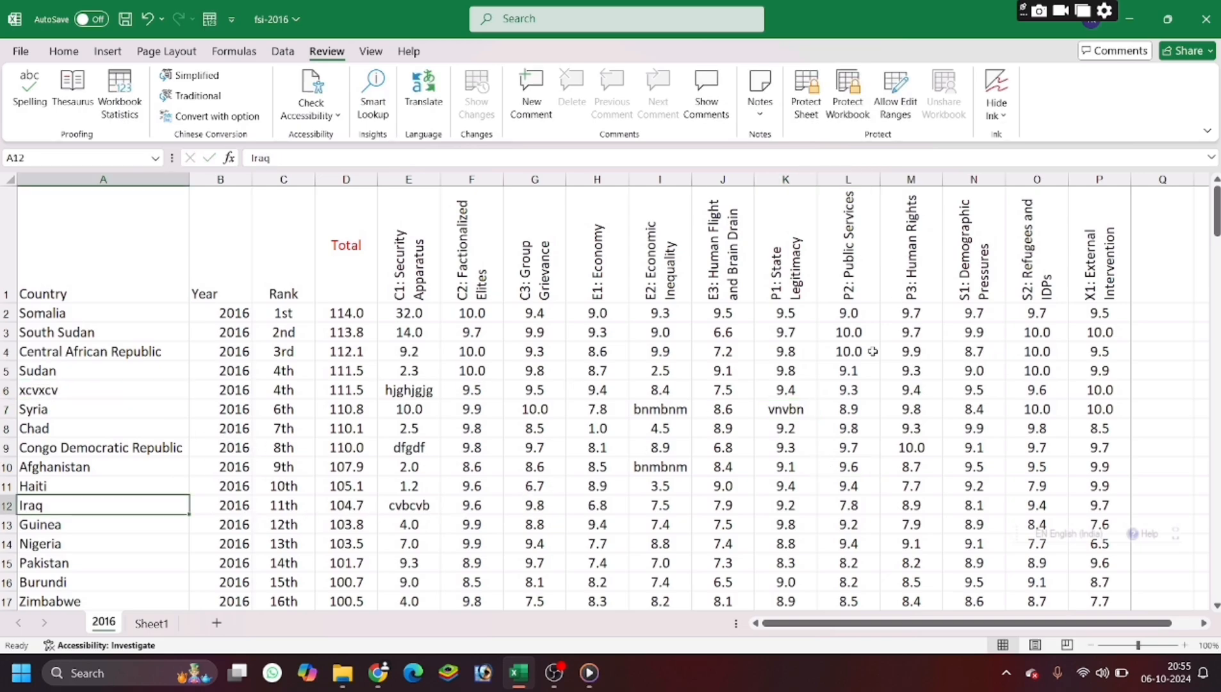
left_click(786, 257)
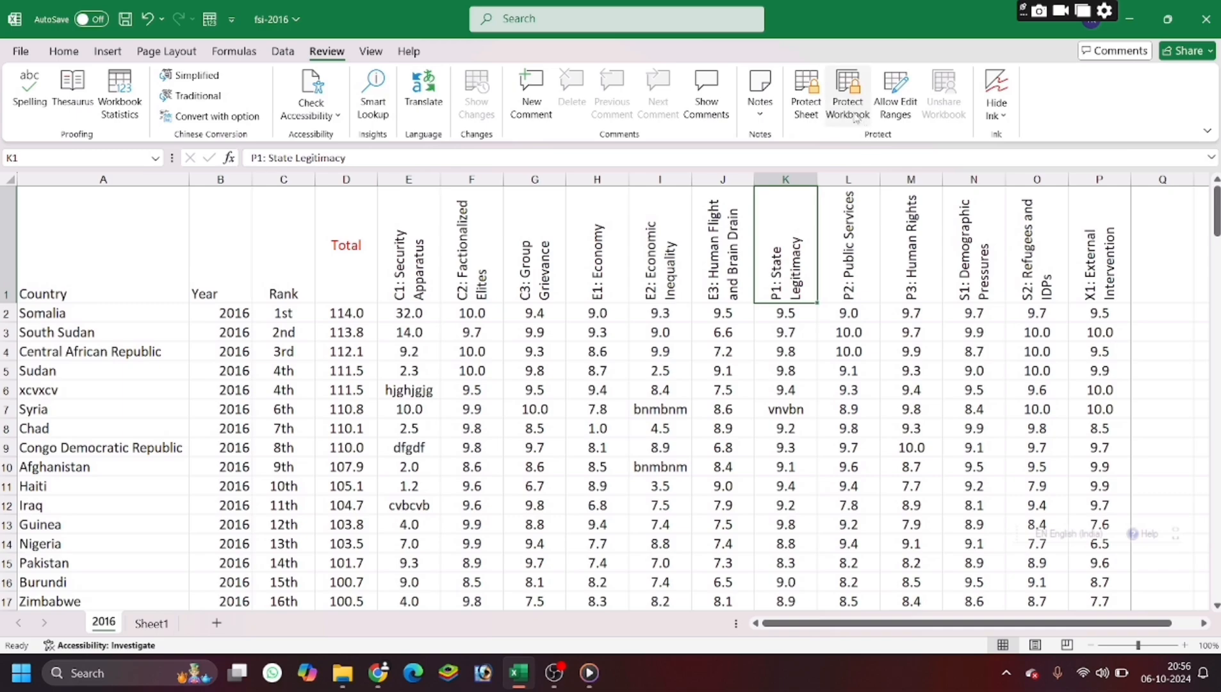
right_click(119, 625)
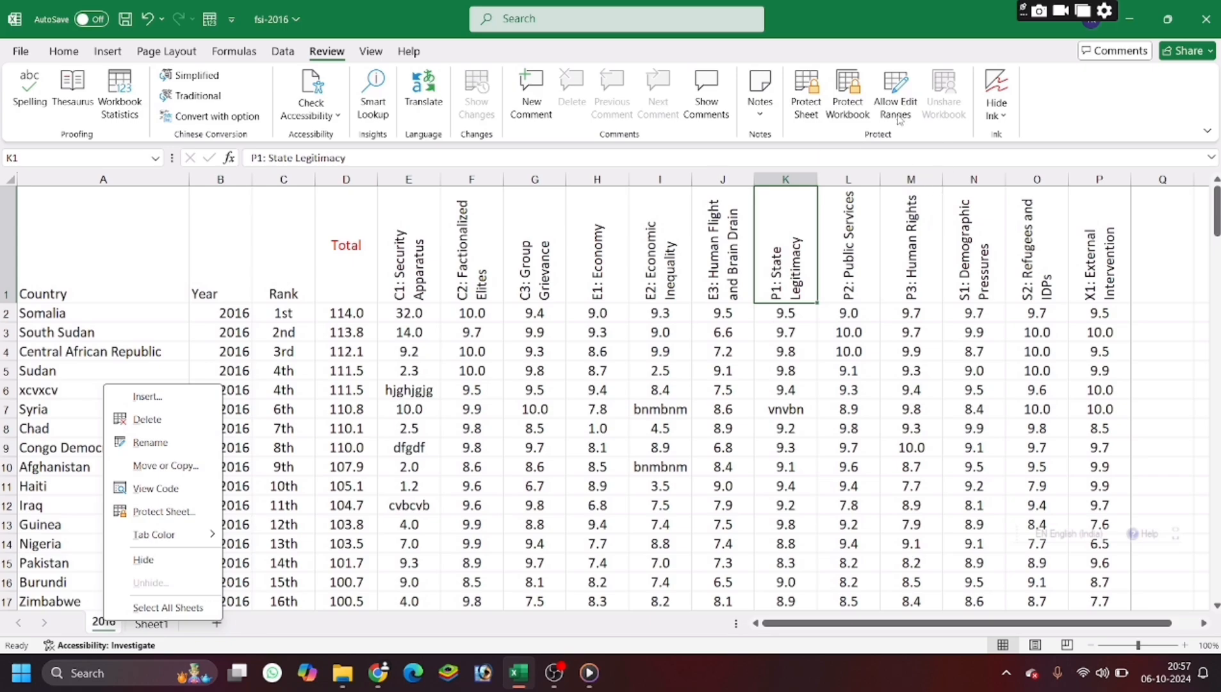
left_click(899, 336)
left_click(920, 357)
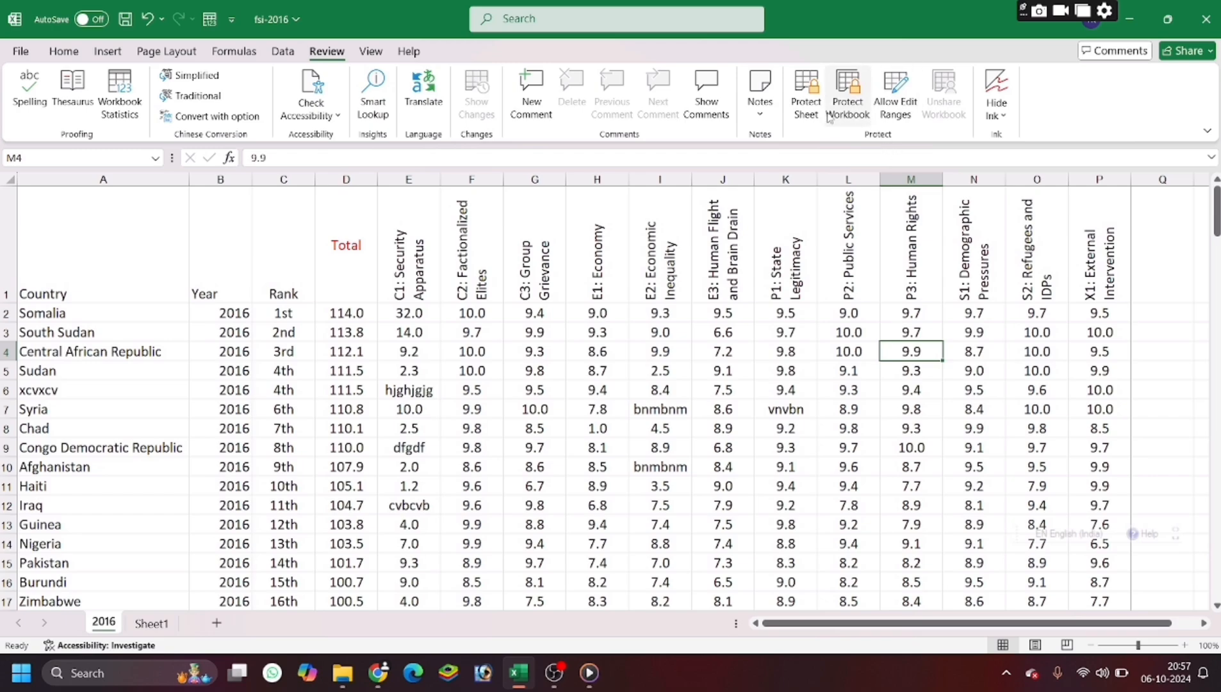
Show the workbook's Encrypt with Password dialog and dismiss it without setting a password
left_click(7, 51)
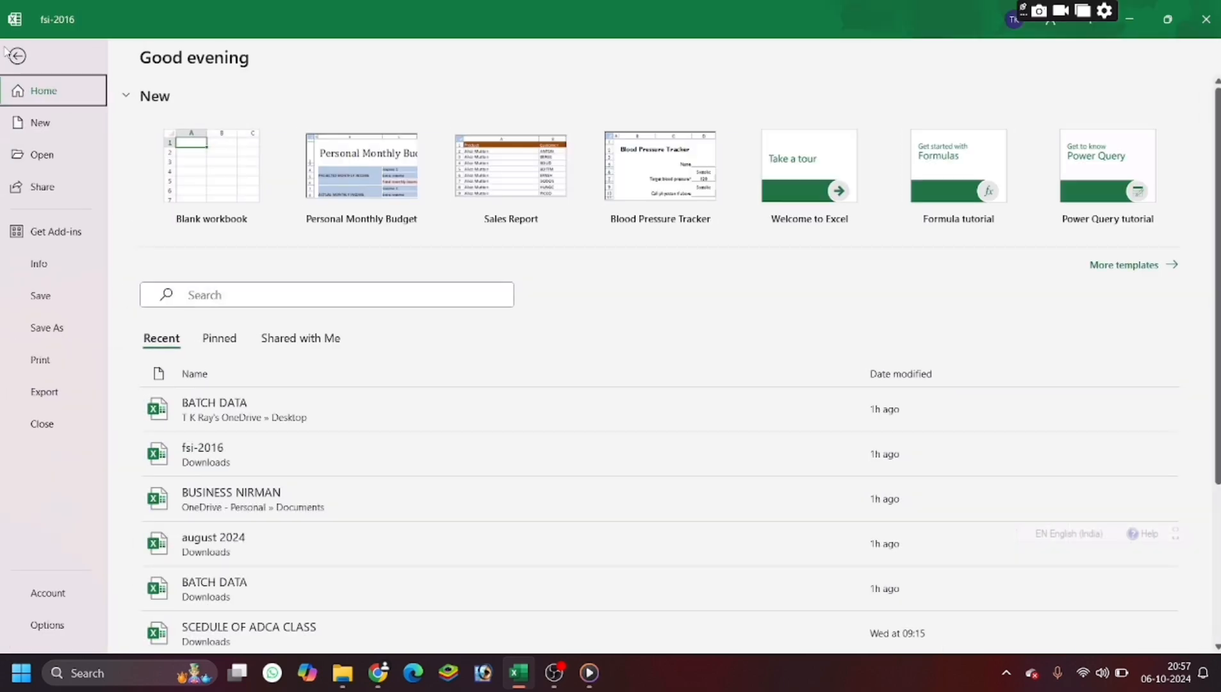
left_click(50, 272)
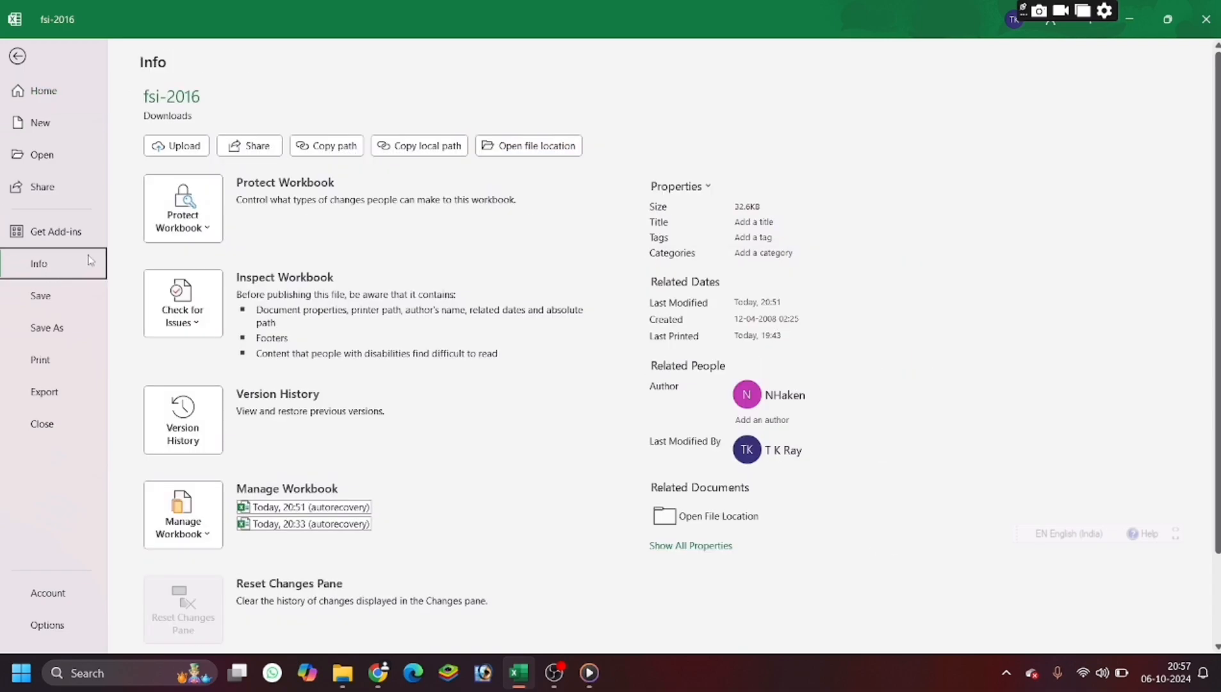
left_click(180, 231)
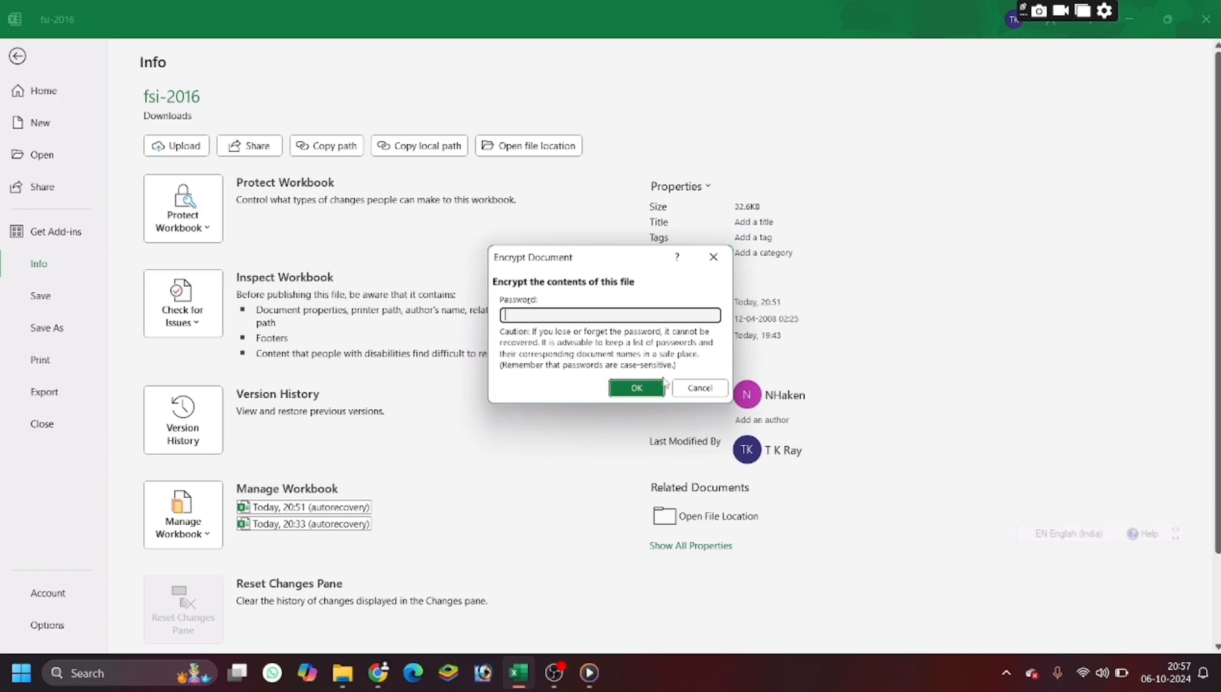
left_click(695, 389)
Examine the available protection options for the workbook, from Always Open Read-Only to Mark as Final
left_click(186, 211)
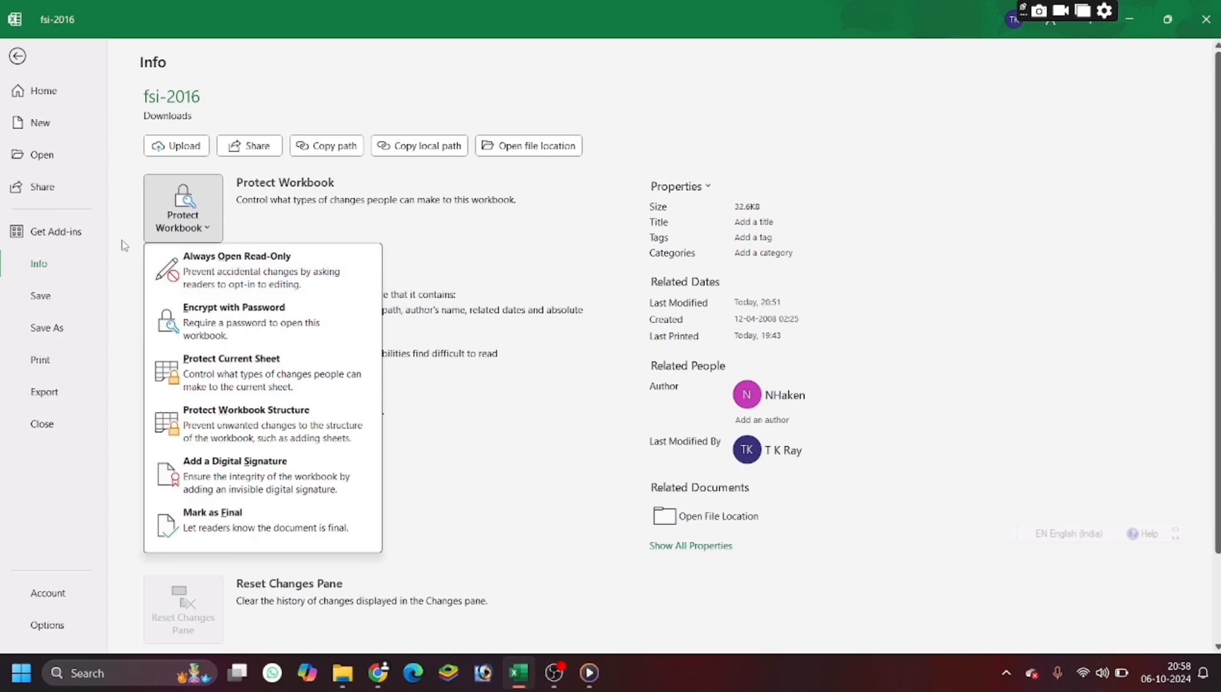
left_click(87, 172)
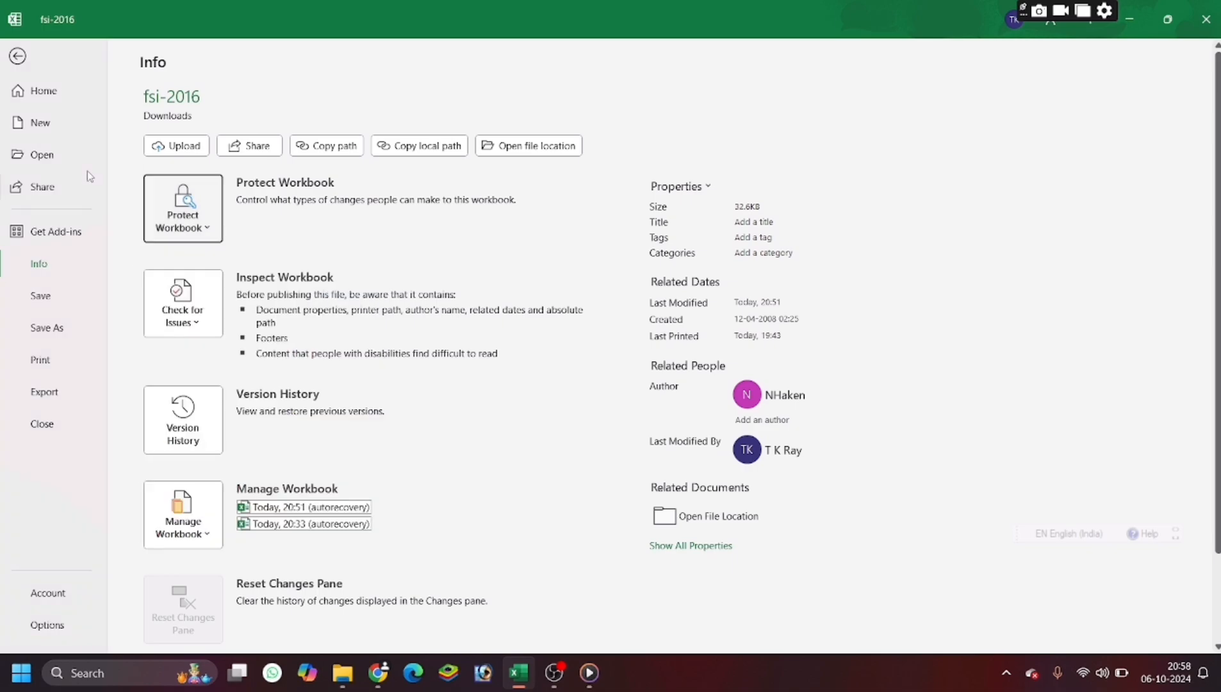
left_click(210, 219)
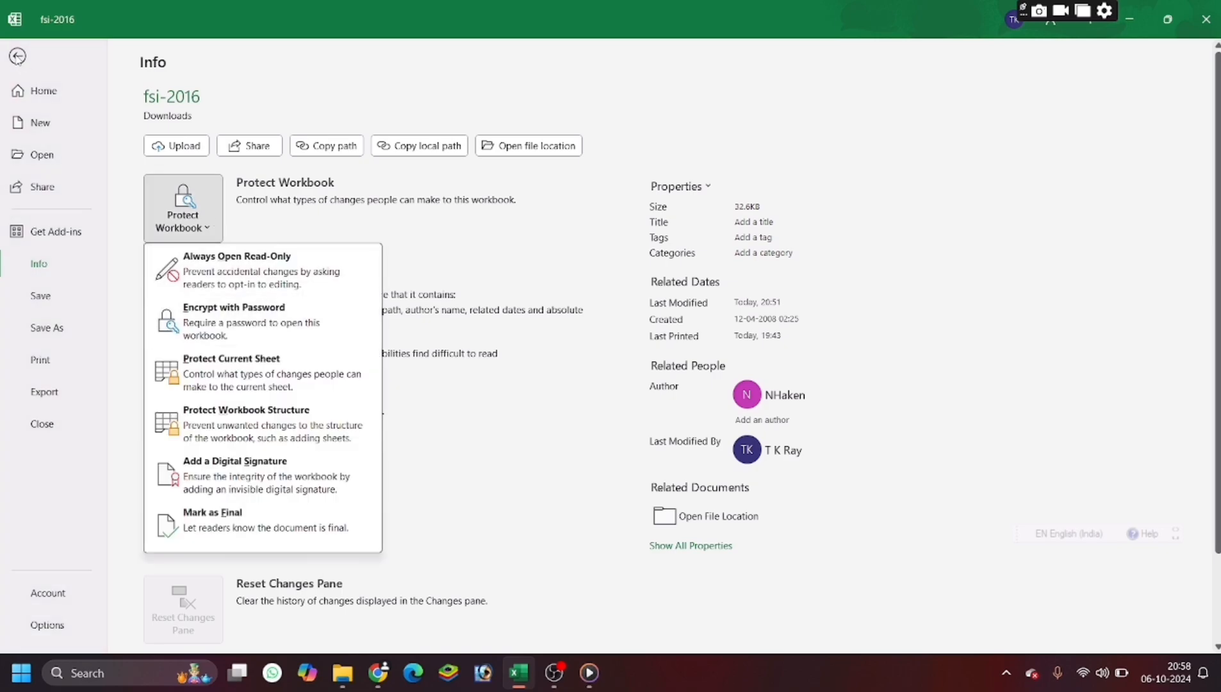
Show the Save As general options for open and modify passwords, and dismiss them without setting a password or saving
left_click(56, 328)
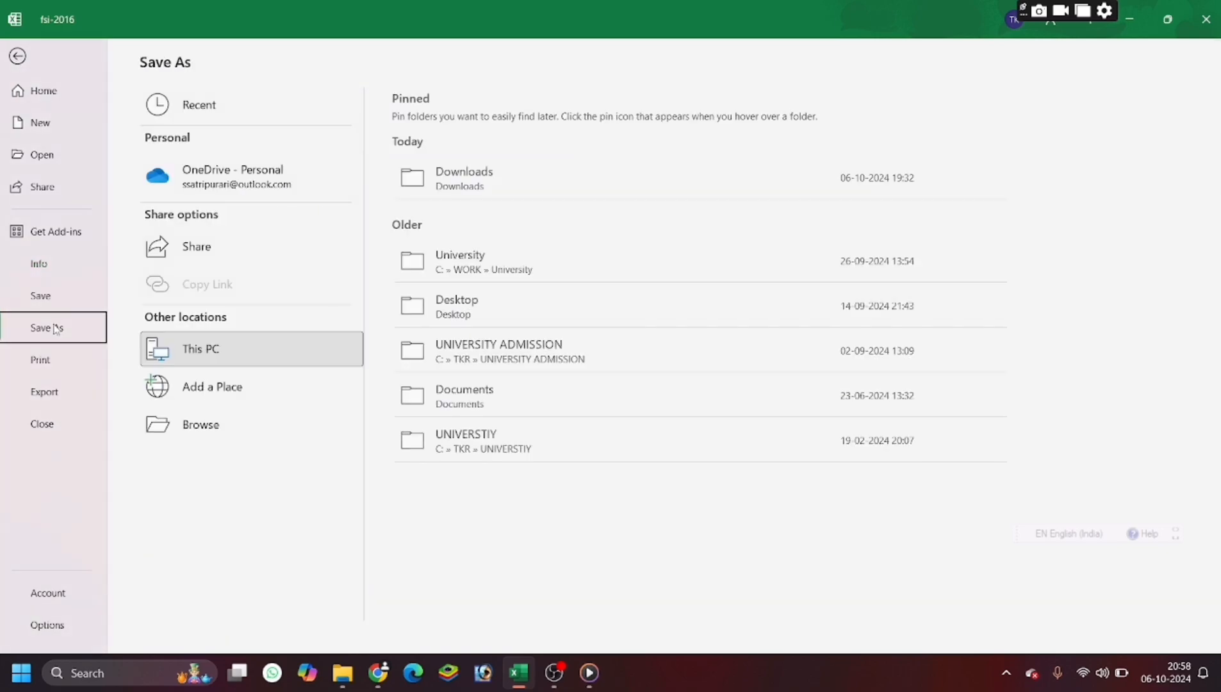
left_click(215, 436)
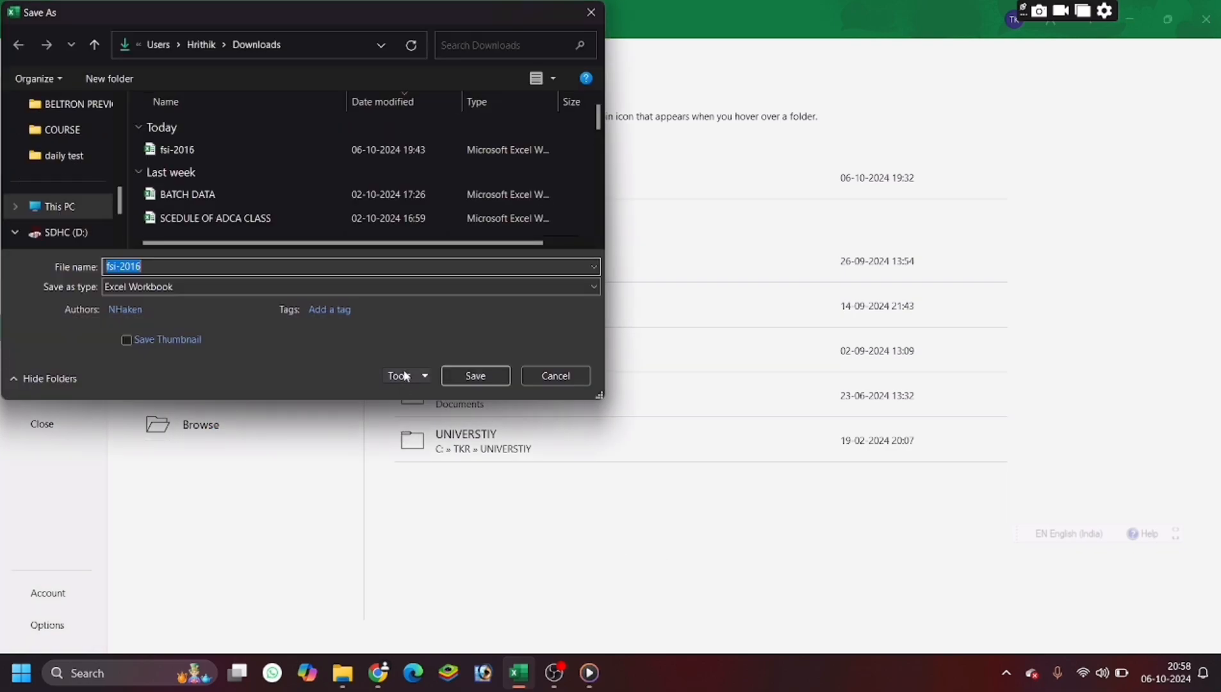
left_click(406, 376)
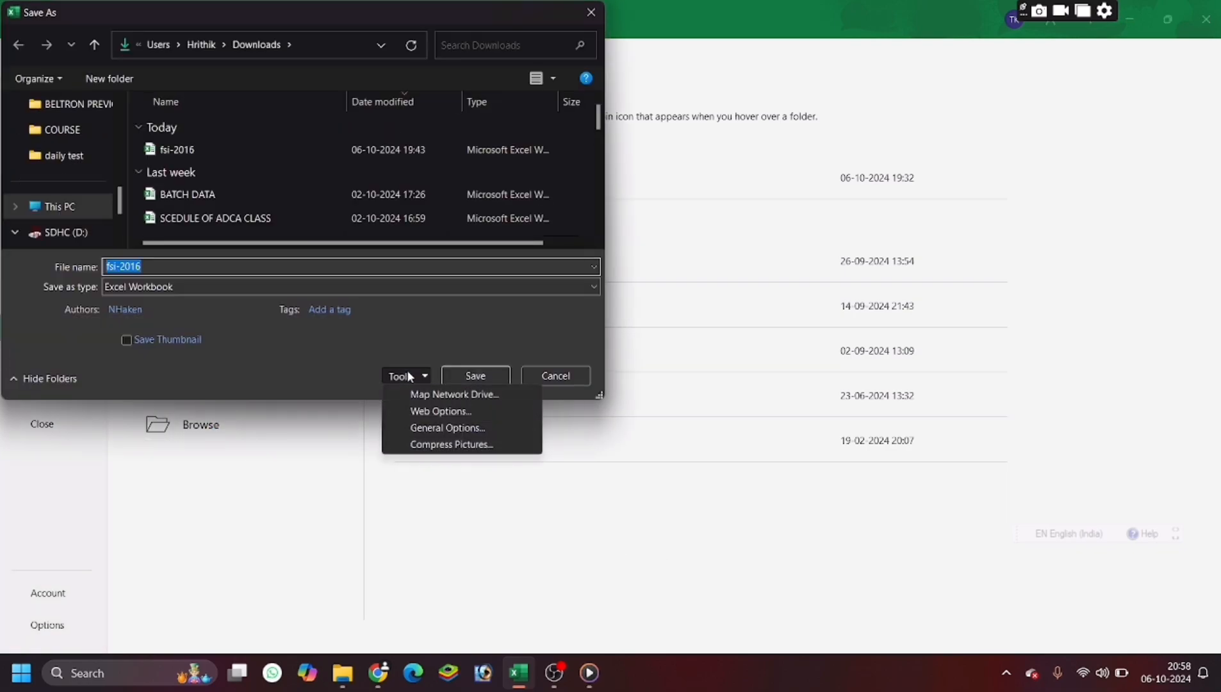
left_click(417, 426)
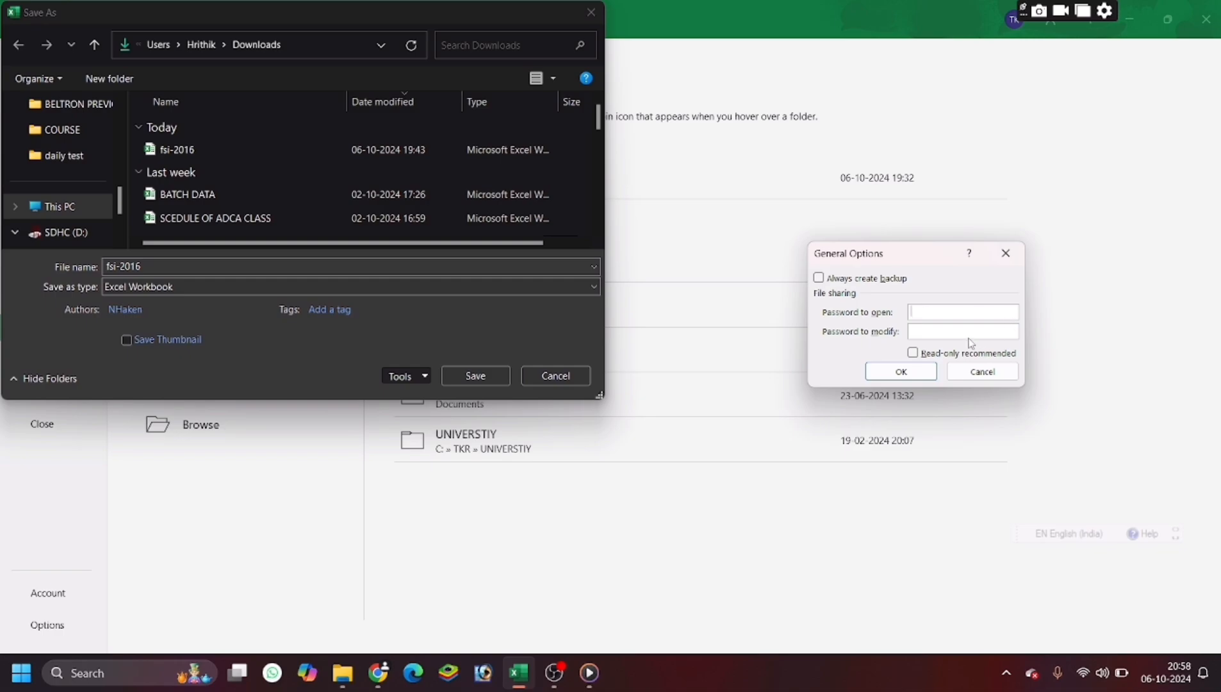
left_click(984, 374)
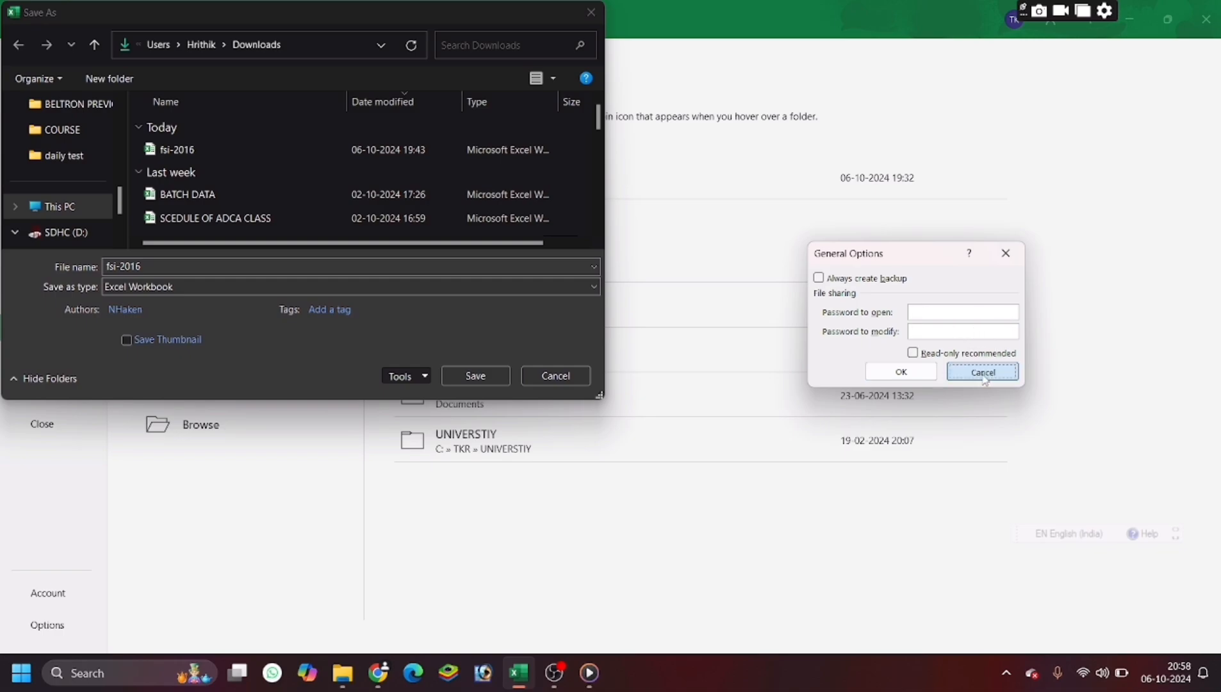
left_click(983, 374)
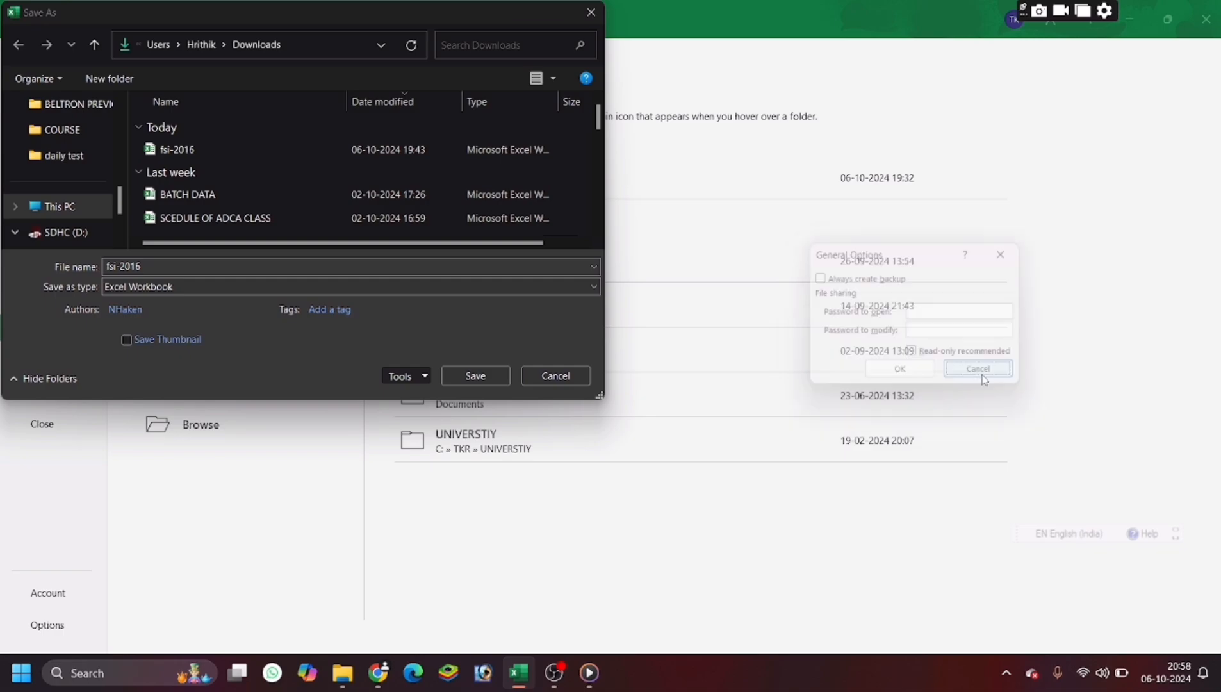
left_click(591, 14)
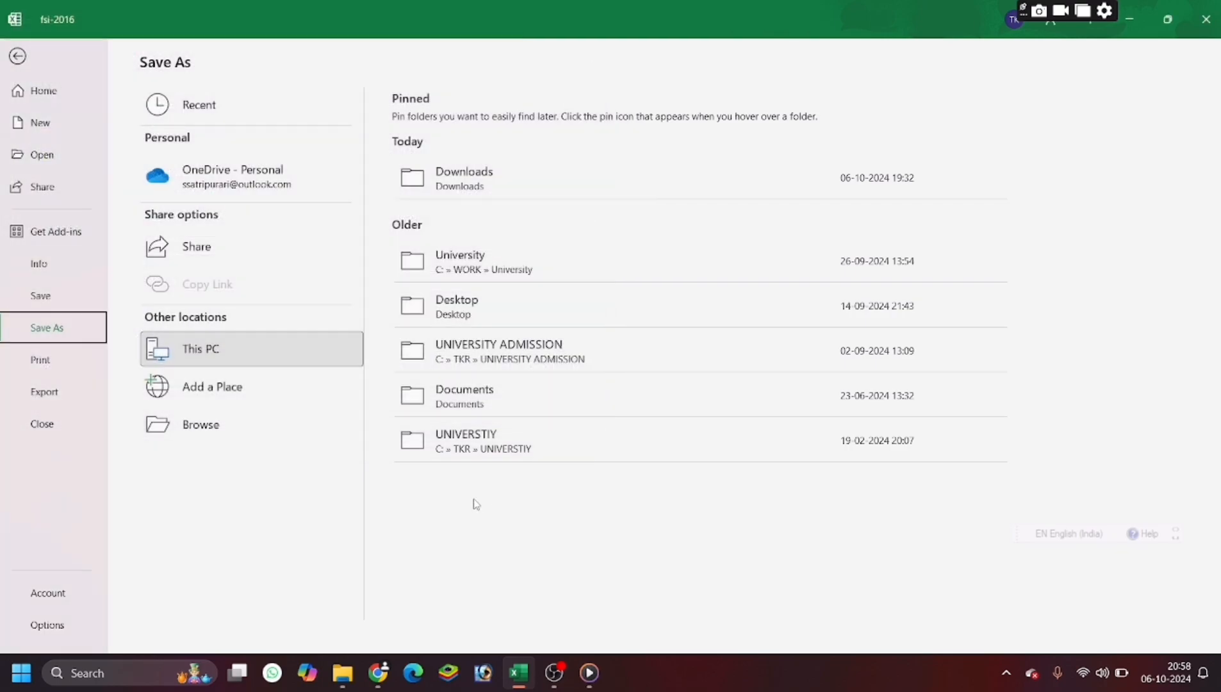
key("Escape")
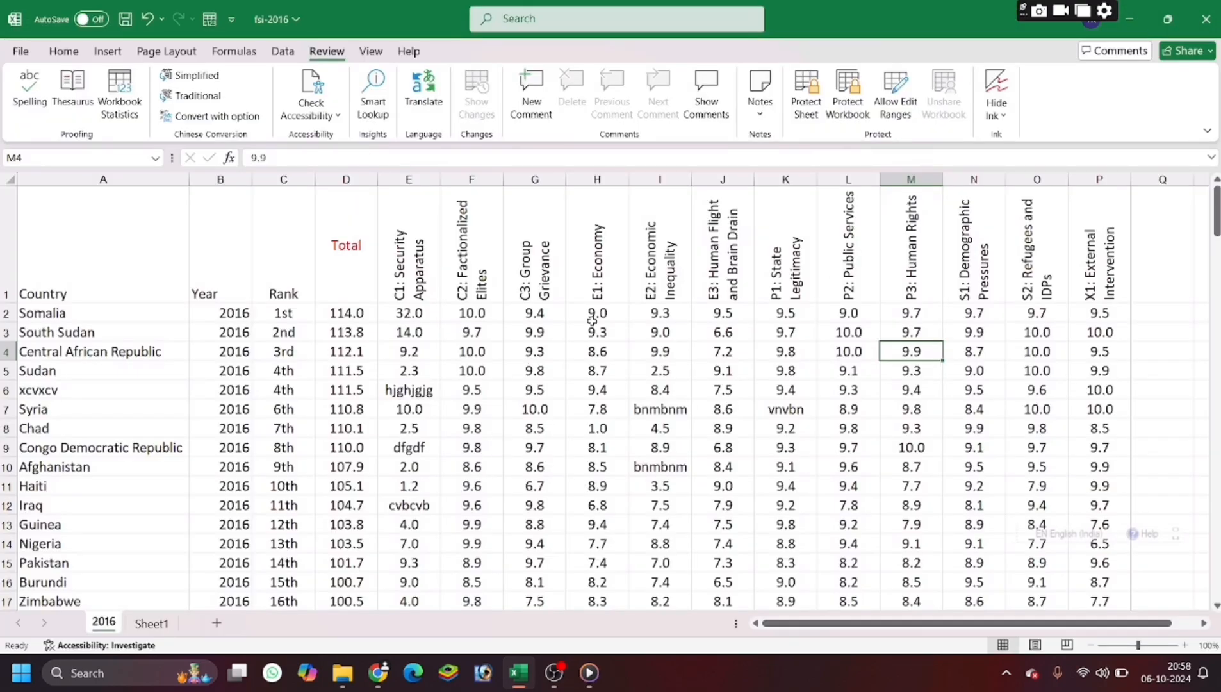
left_click(466, 364)
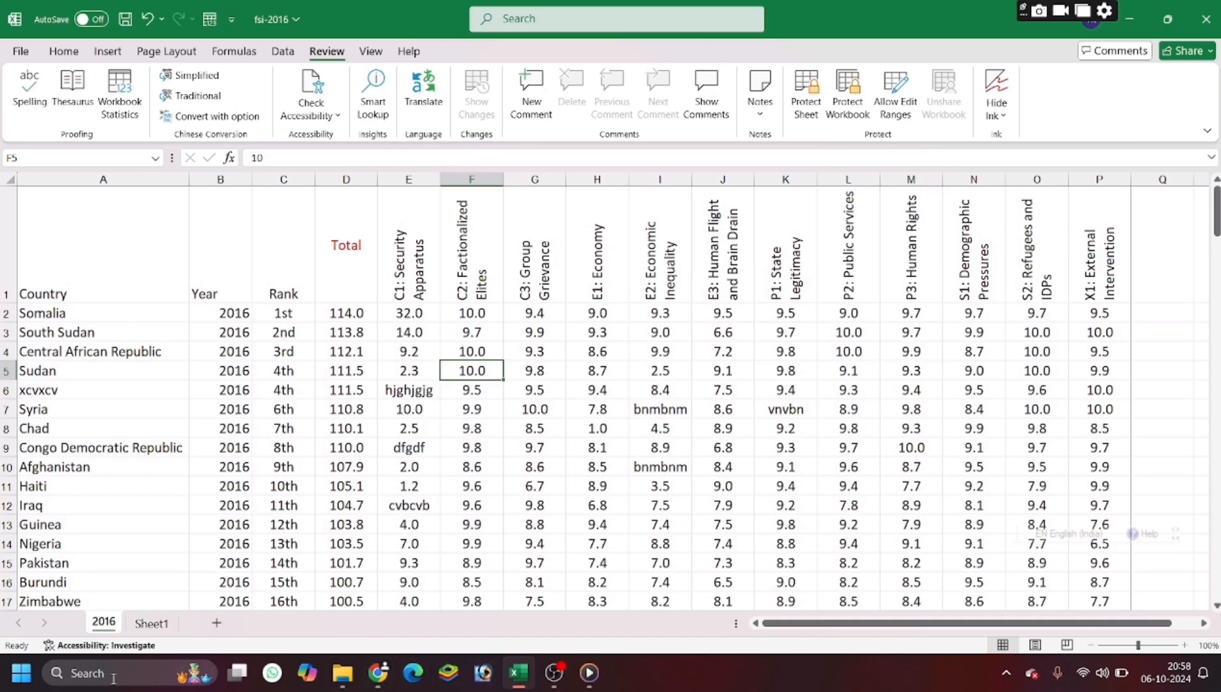
Open Word with a blank document and show its Protect Document options
left_click(71, 672)
type("word")
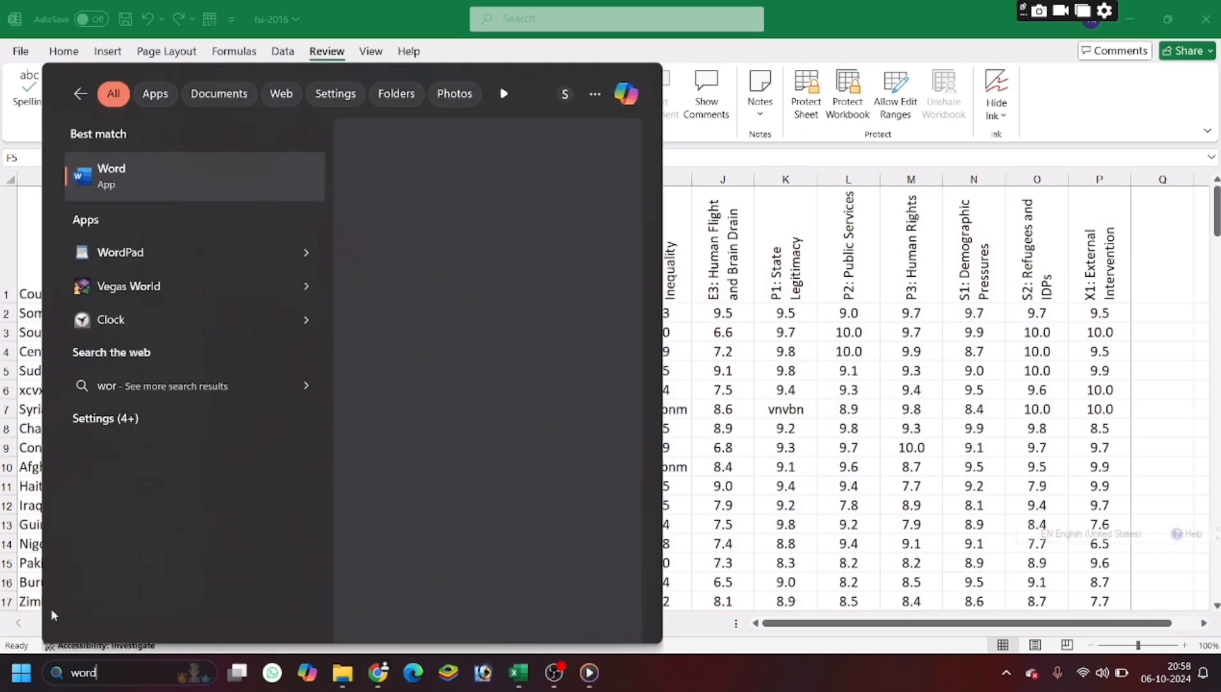
key("Return")
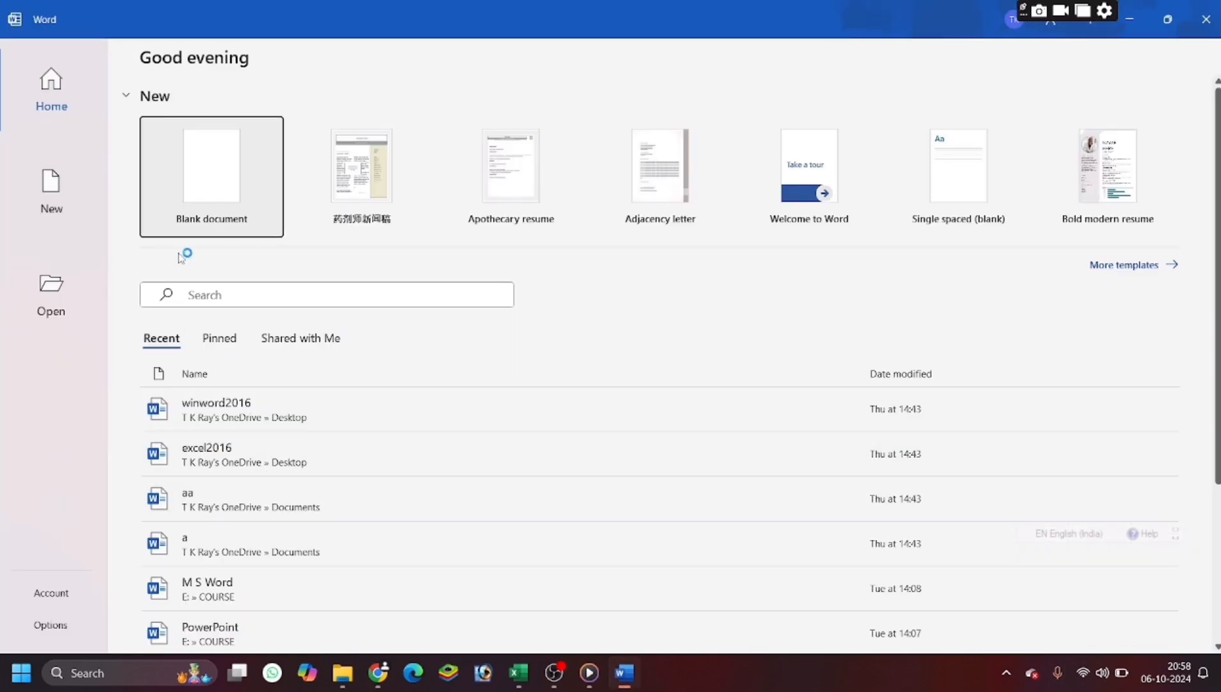
left_click(191, 194)
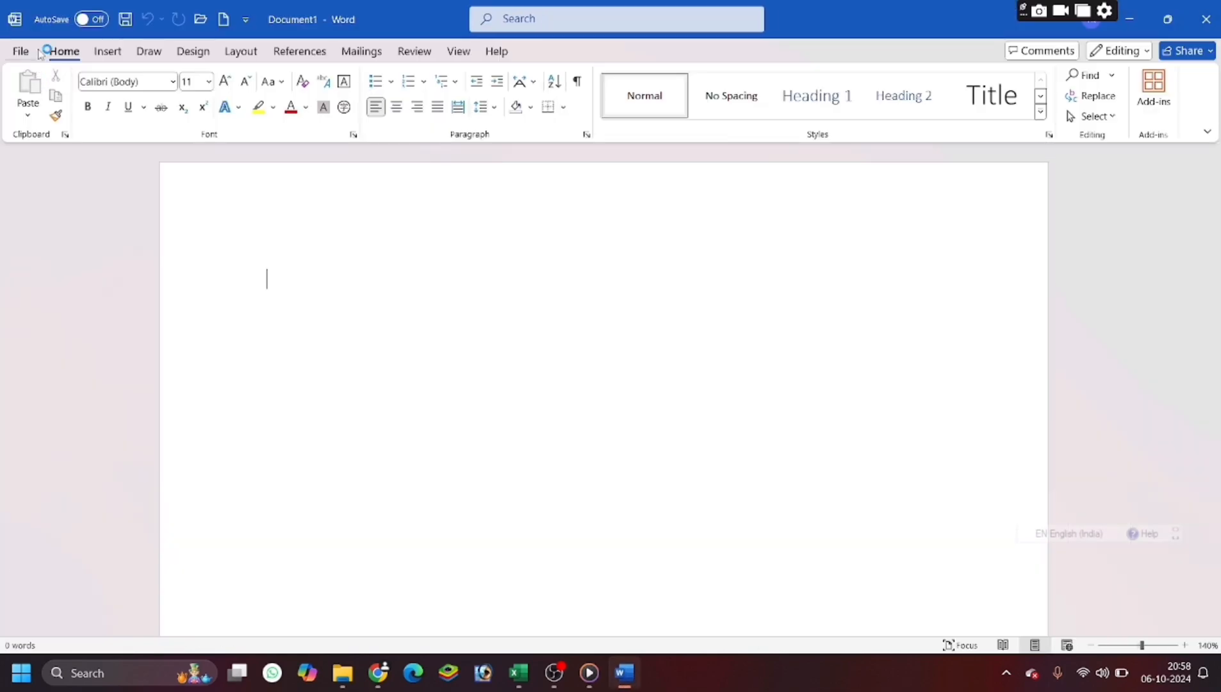
left_click(37, 51)
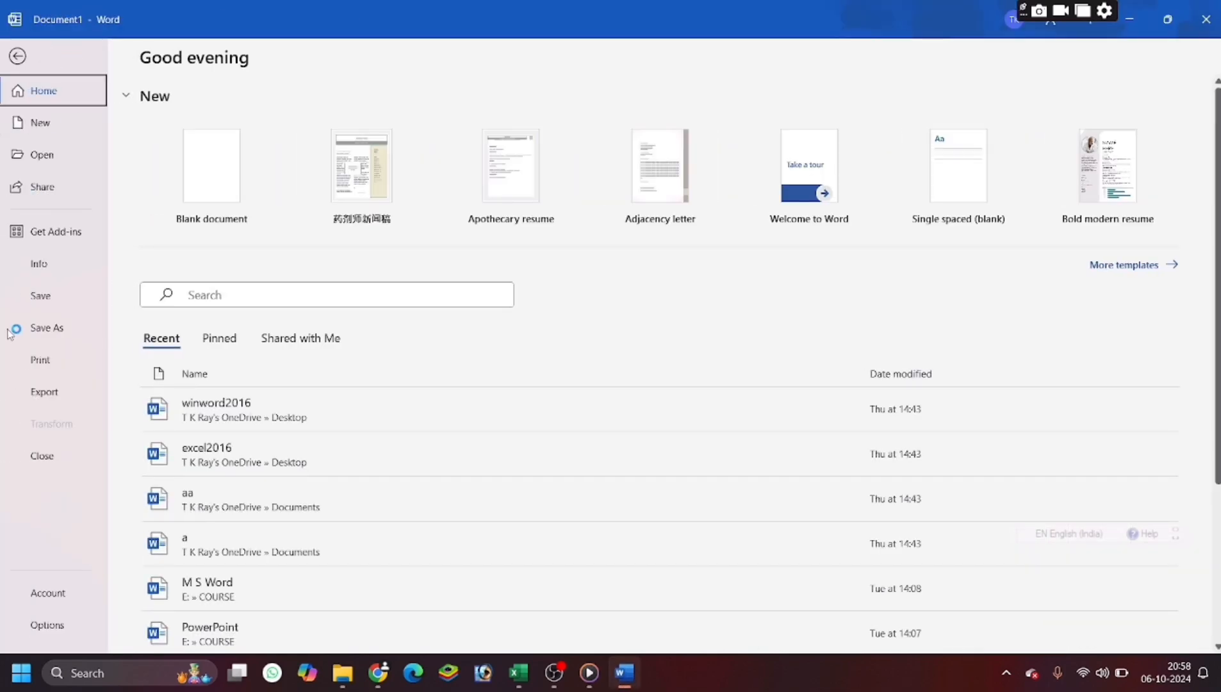
left_click(59, 268)
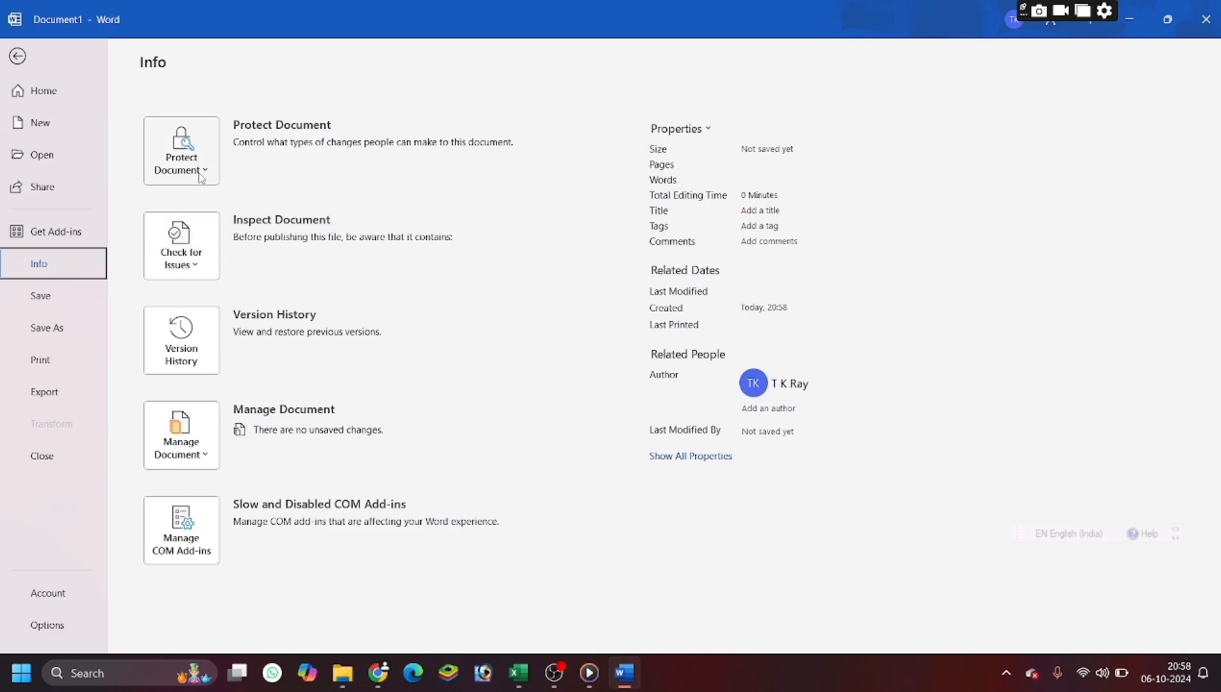
left_click(186, 157)
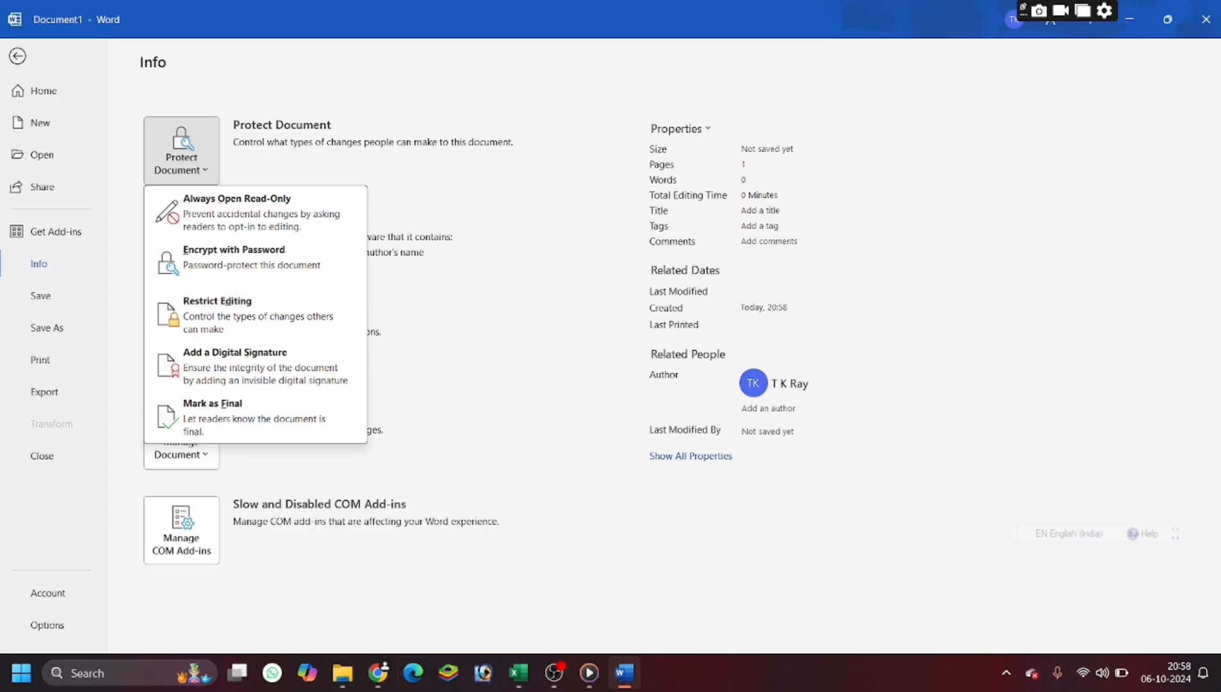
Open PowerPoint with a blank presentation and show its Protect Presentation options
left_click(112, 668)
type("powerPoint")
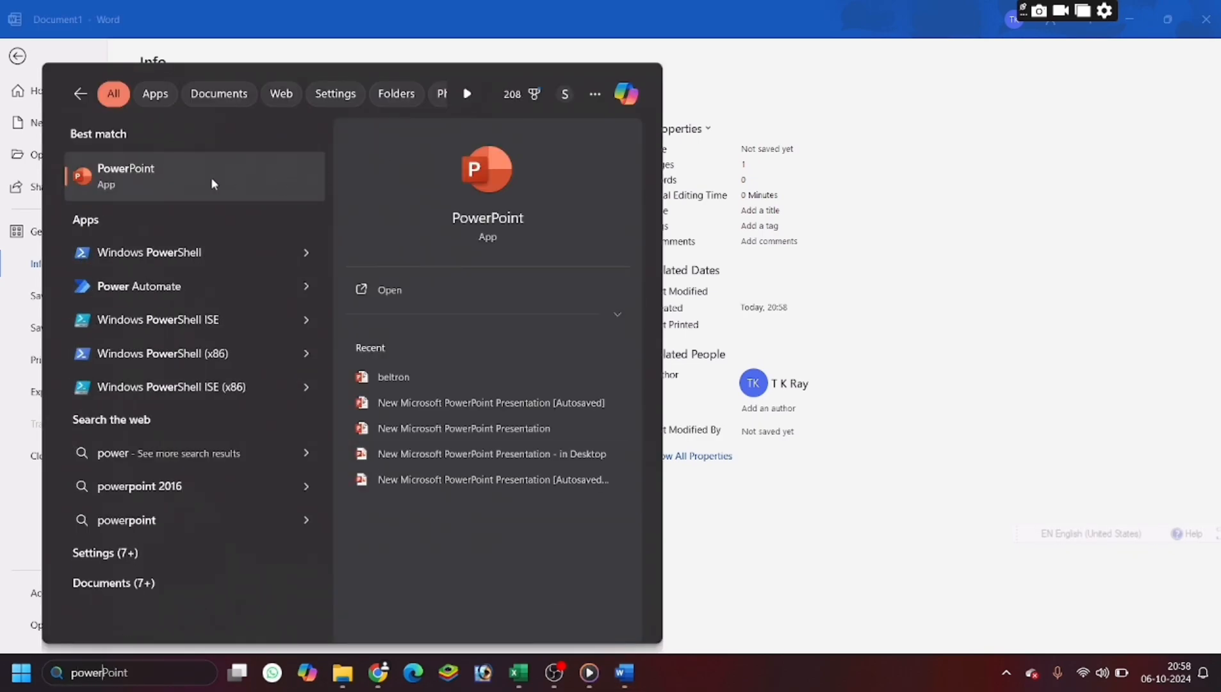
left_click(211, 177)
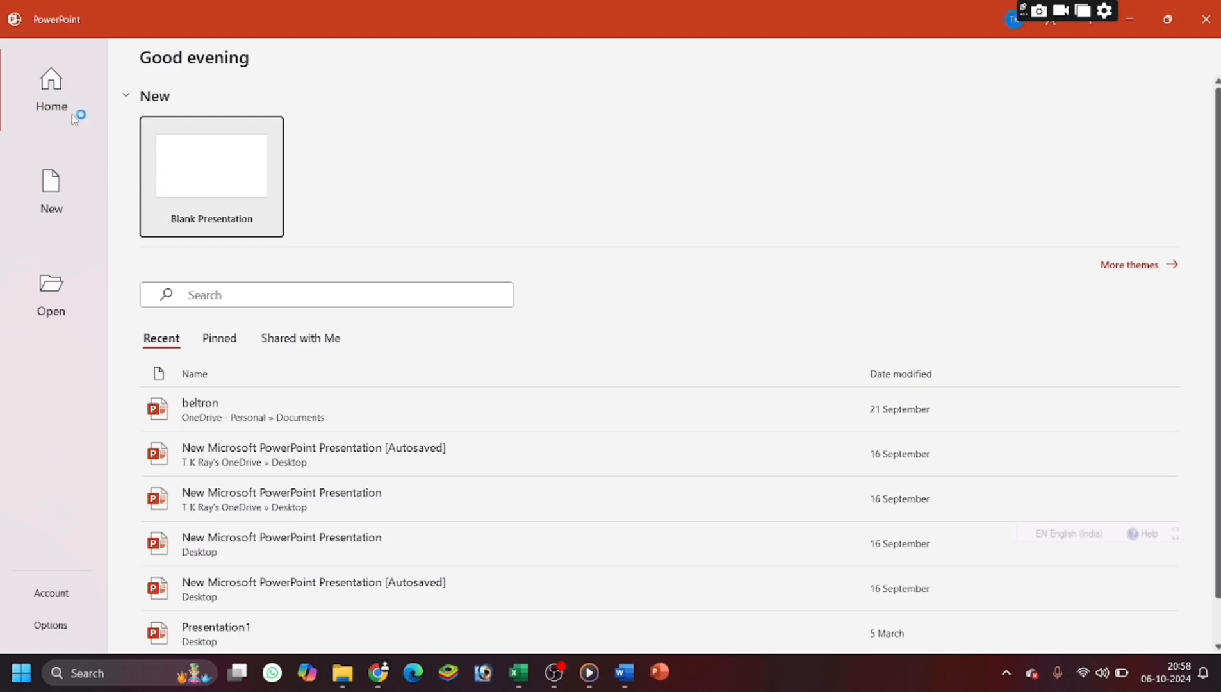
left_click(182, 177)
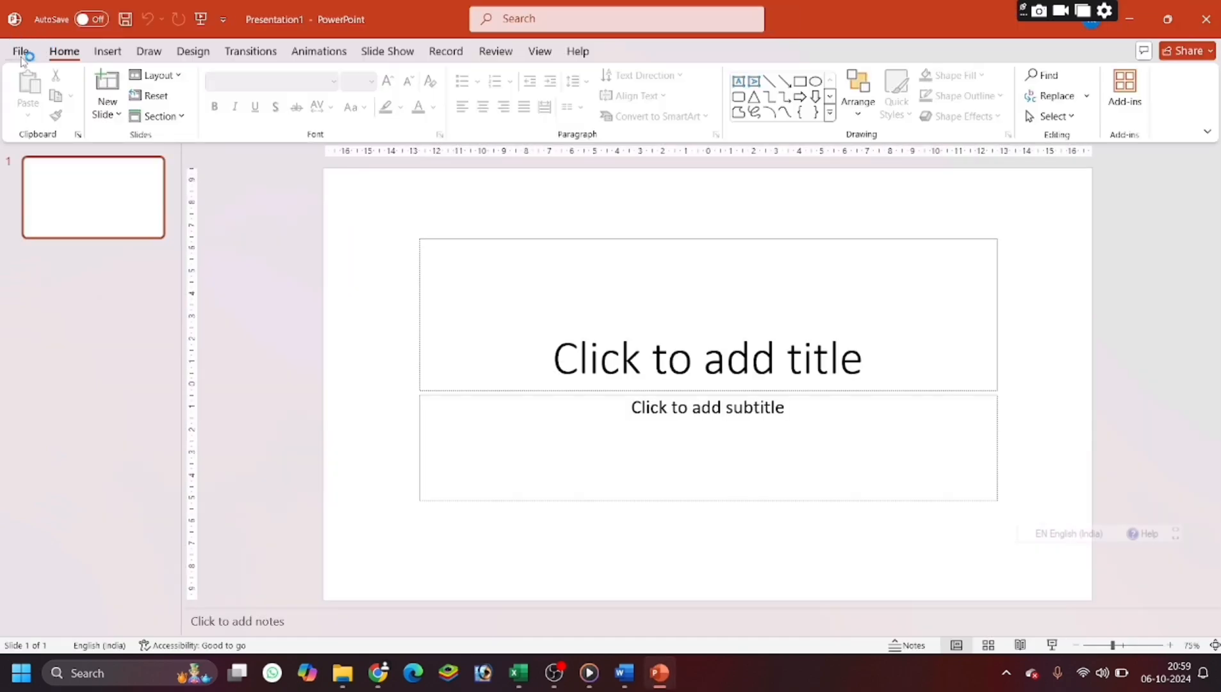
left_click(19, 49)
left_click(48, 264)
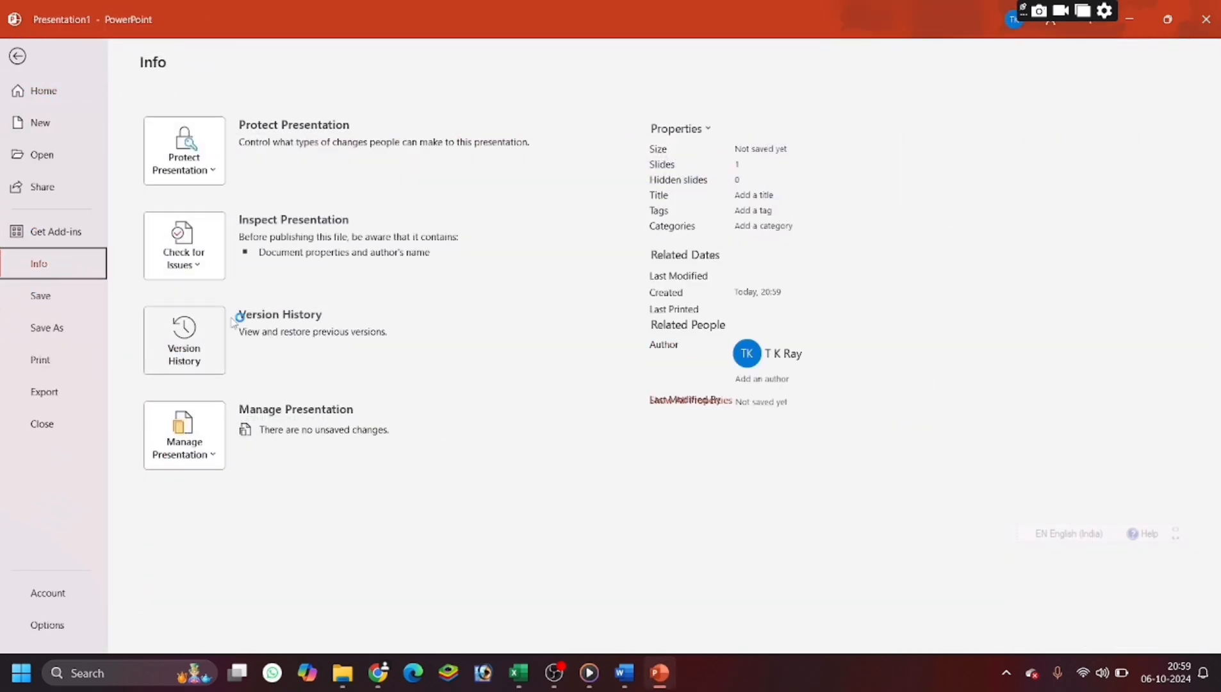
left_click(214, 180)
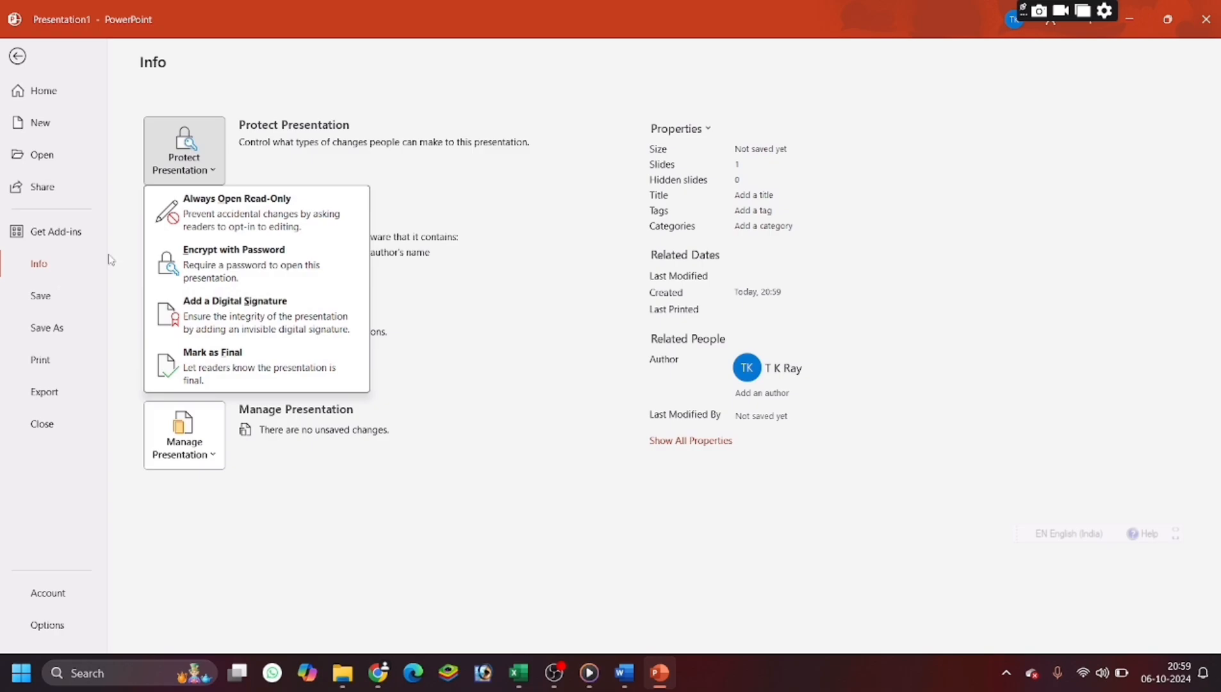
Close the blank PowerPoint presentation and Word document to return to the Excel workbook
left_click(1214, 16)
left_click(1208, 21)
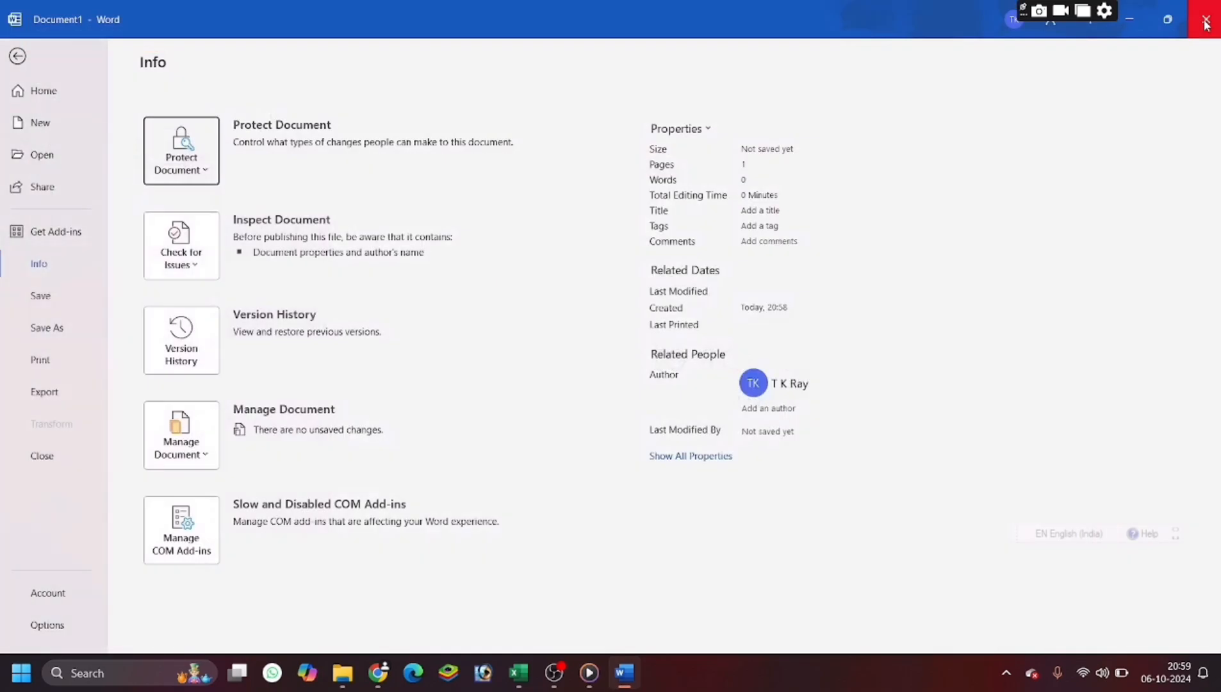
left_click(1205, 23)
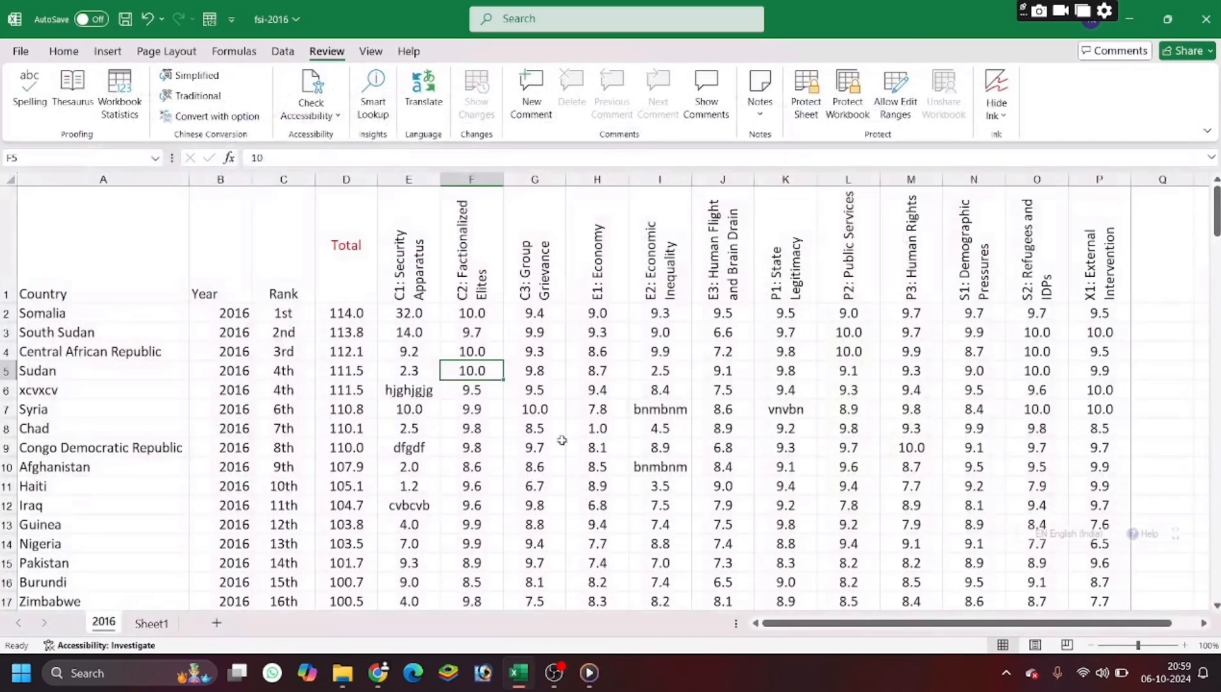
Review where protection is offered in the workbook: the cell Format options, the review commands and the file information page
left_click(617, 392)
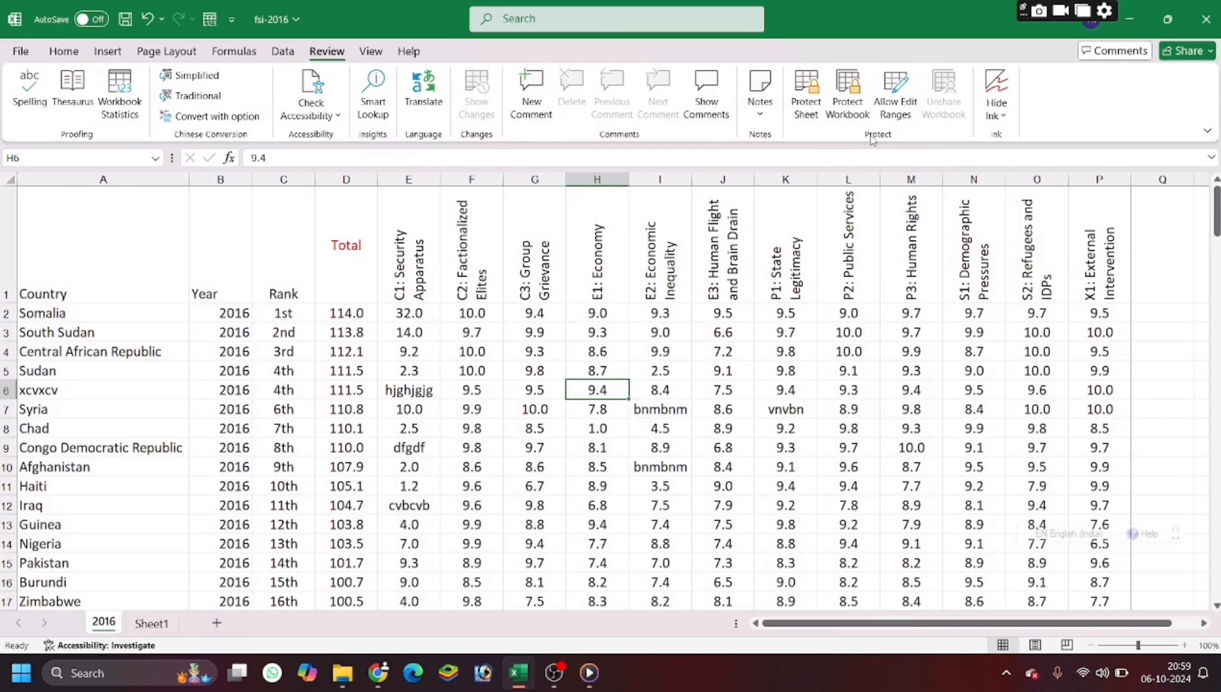
left_click(646, 367)
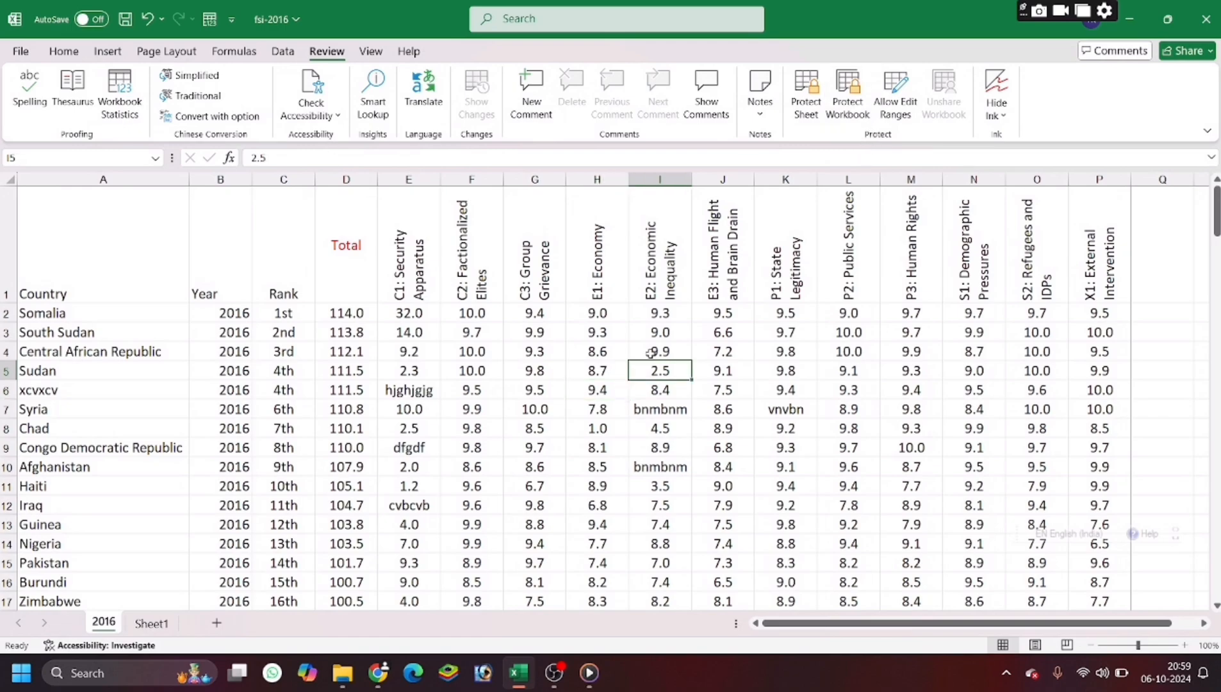
left_click(546, 349)
left_click(62, 52)
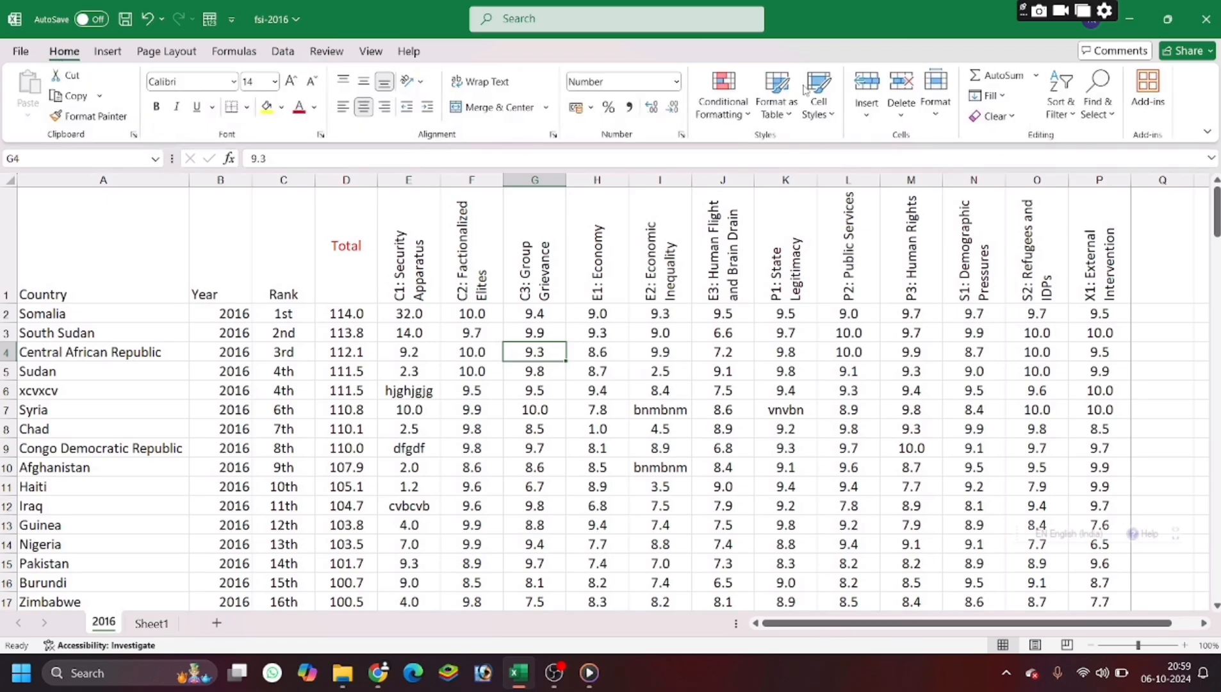
left_click(935, 93)
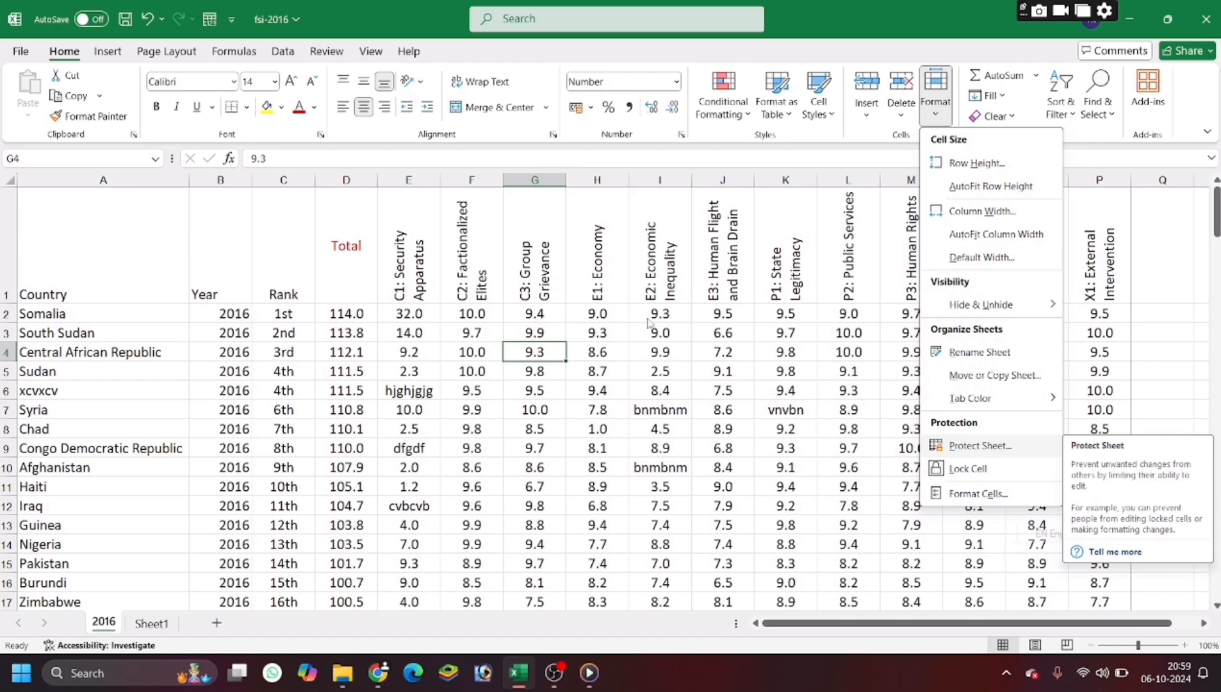
left_click(327, 51)
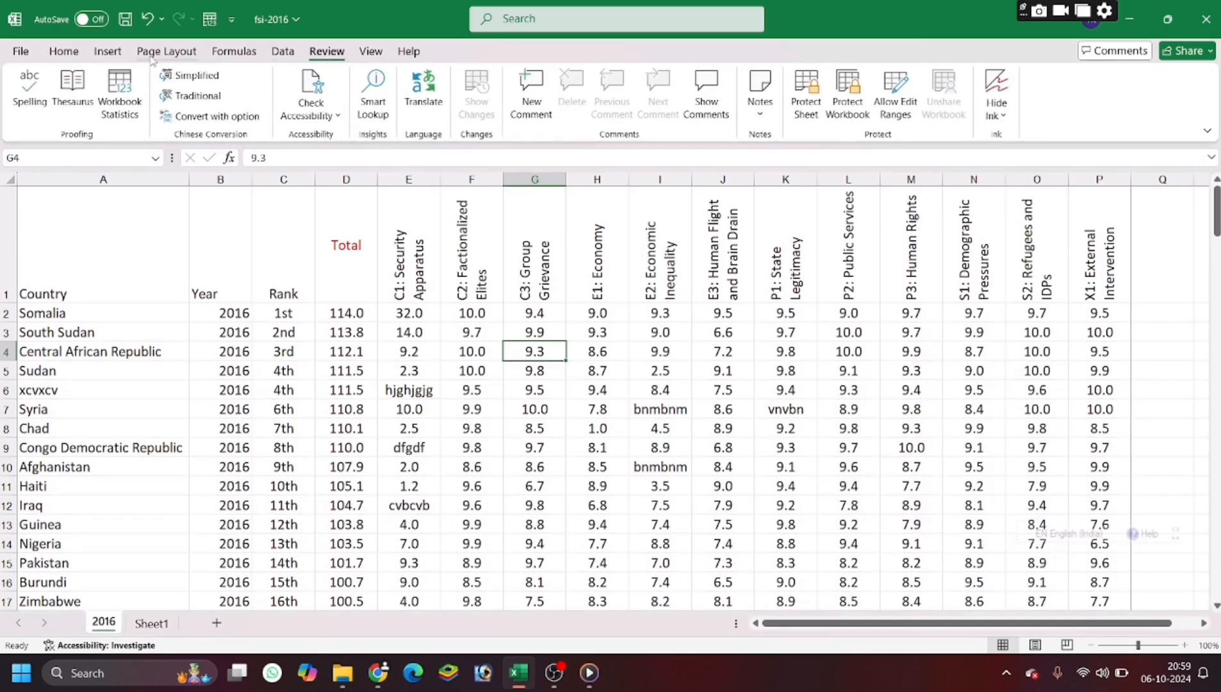
left_click(21, 52)
left_click(40, 265)
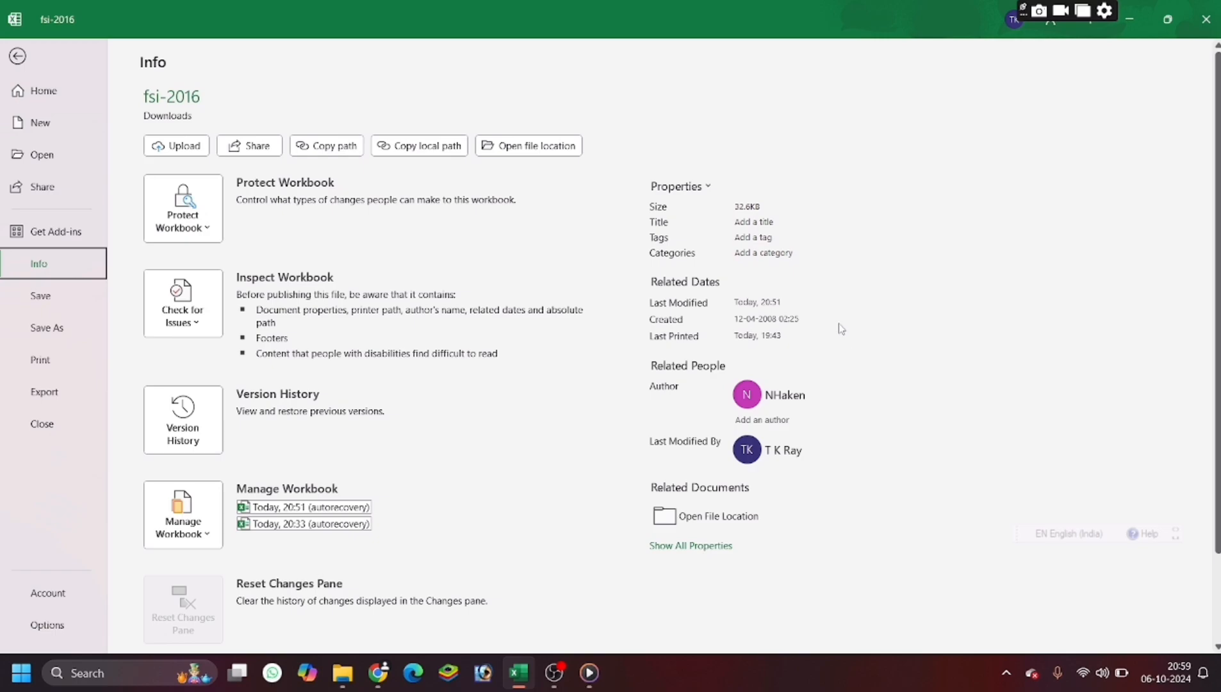
key("Escape")
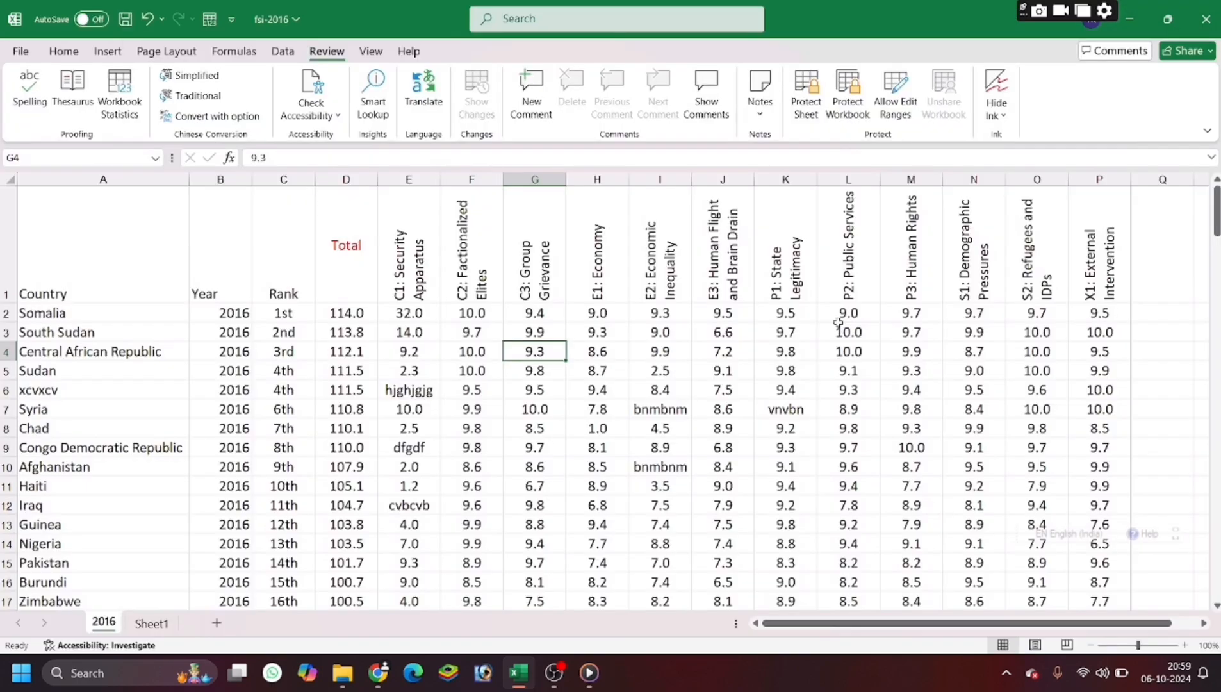